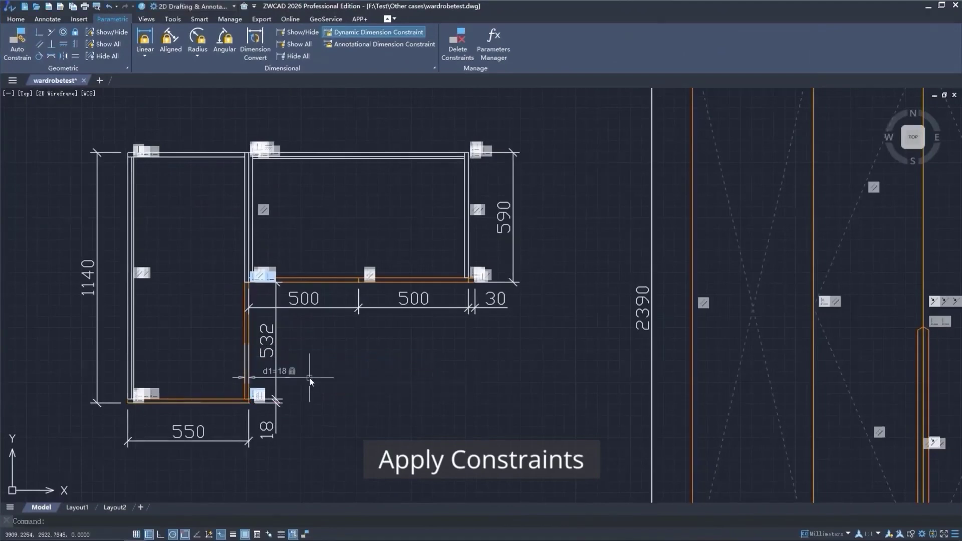
Place a 550 linear constraint (d2) below the wardrobe plan's bottom edge, beside d1=18
{"action": "left_click", "coordinate": [236, 410]}
{"action": "left_click", "coordinate": [228, 419]}
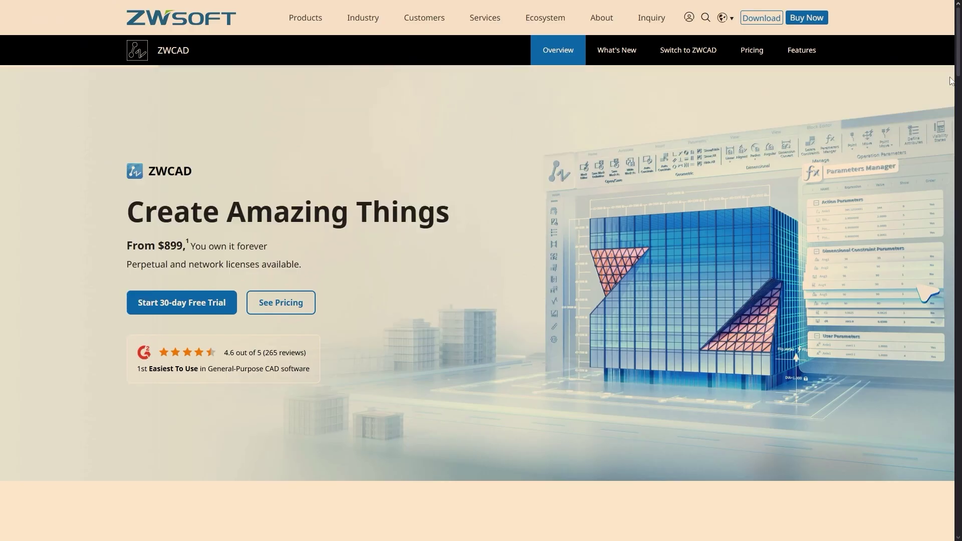
Go from the ZWCAD overview to pricing and scroll past the Standard, Professional and MFG licences
{"action": "scroll", "coordinate": [85, 101], "scroll_direction": "down", "scroll_amount": 2}
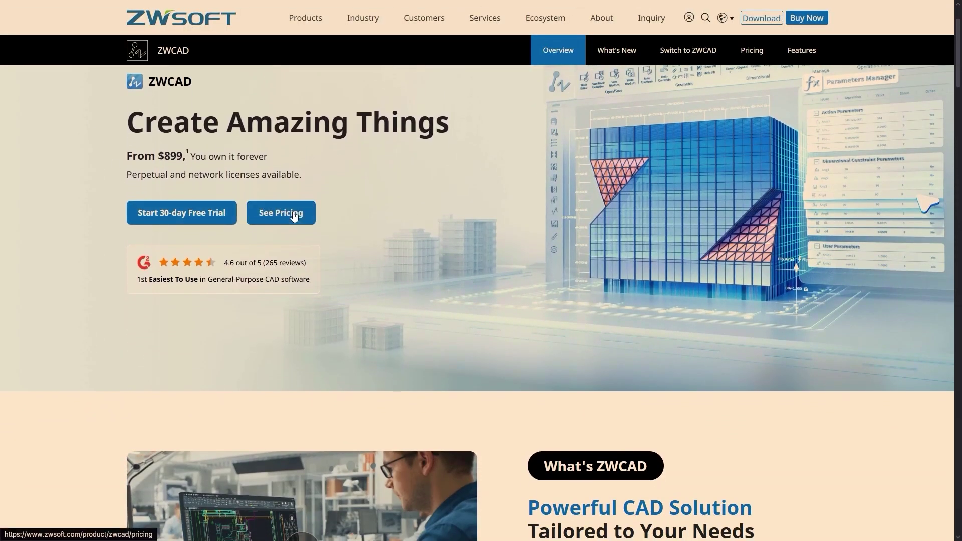
{"action": "left_click", "coordinate": [294, 215]}
{"action": "scroll", "coordinate": [77, 204], "scroll_direction": "down", "scroll_amount": 3}
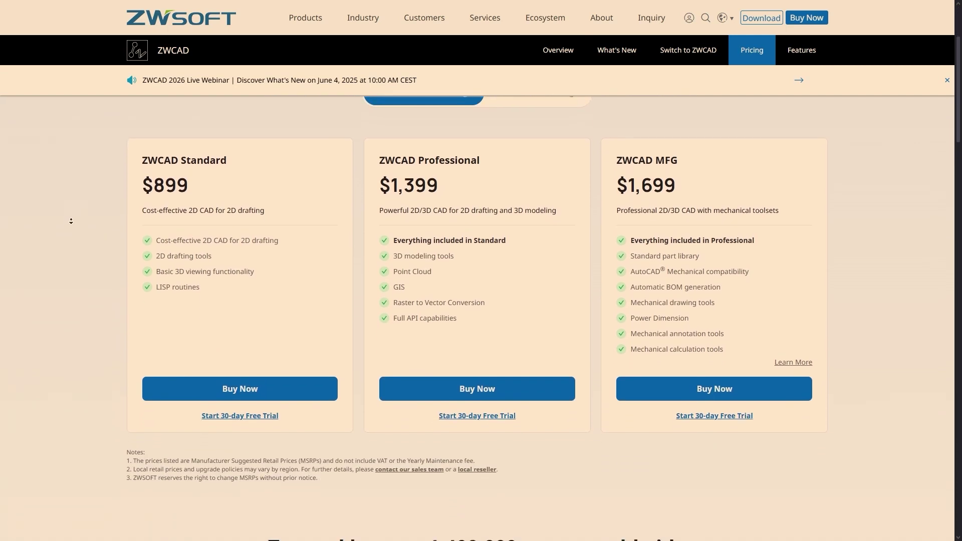
{"action": "scroll", "coordinate": [76, 209], "scroll_direction": "down", "scroll_amount": 3}
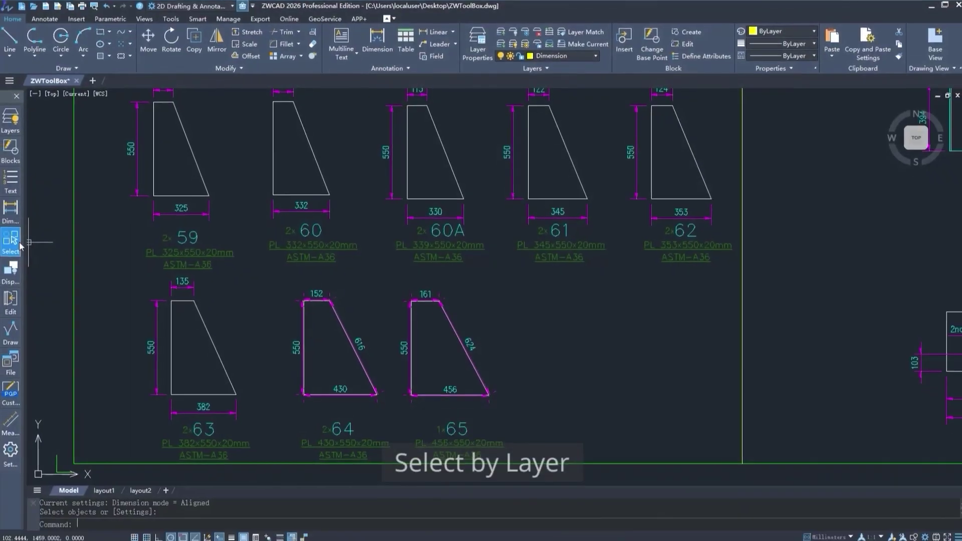
Use Select by Layer on a dimension to select every object sharing its layer
{"action": "left_click", "coordinate": [20, 245]}
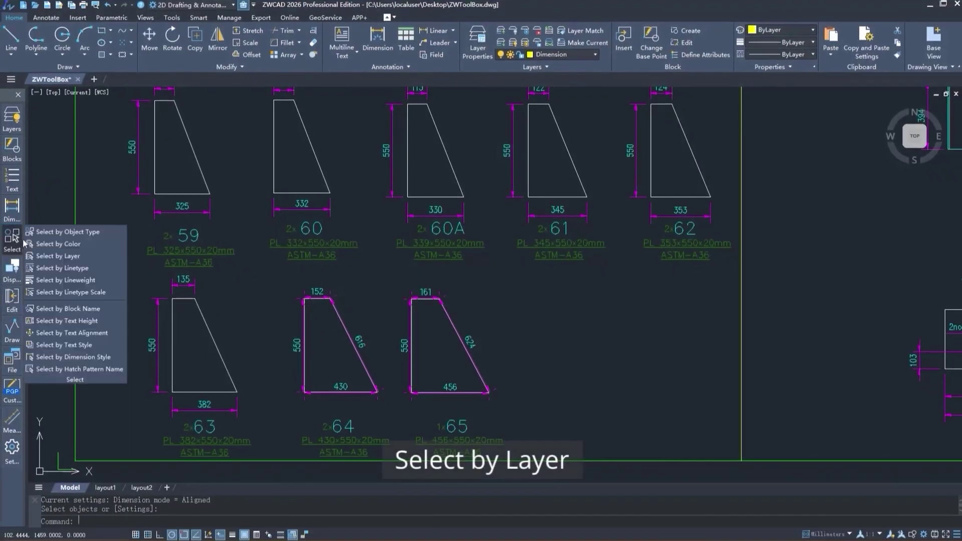
{"action": "left_click", "coordinate": [50, 257]}
{"action": "left_click", "coordinate": [304, 293]}
{"action": "scroll", "coordinate": [246, 461], "scroll_direction": "down", "scroll_amount": 5}
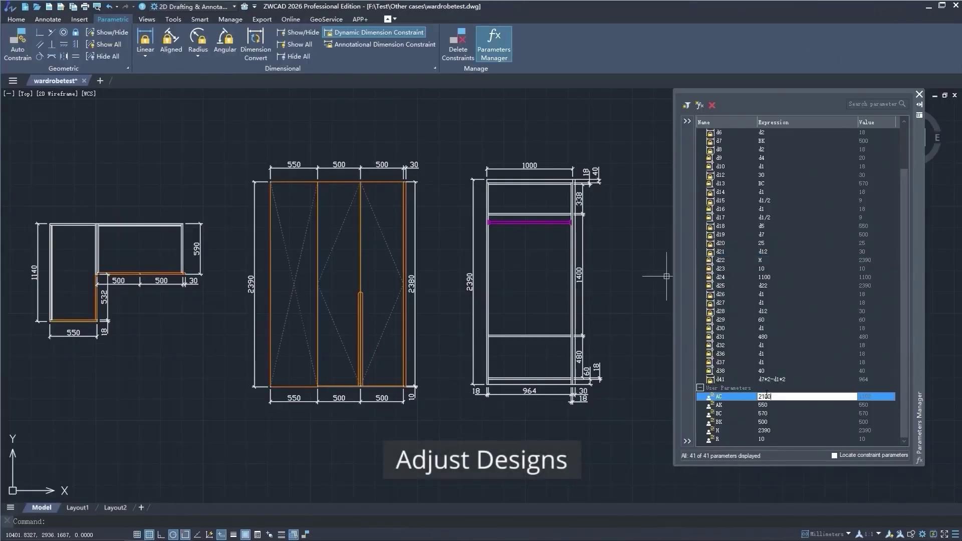
Set the wardrobe's AC parameter to 2100 and try Super Edit on a bolt
{"action": "key", "text": "Return"}
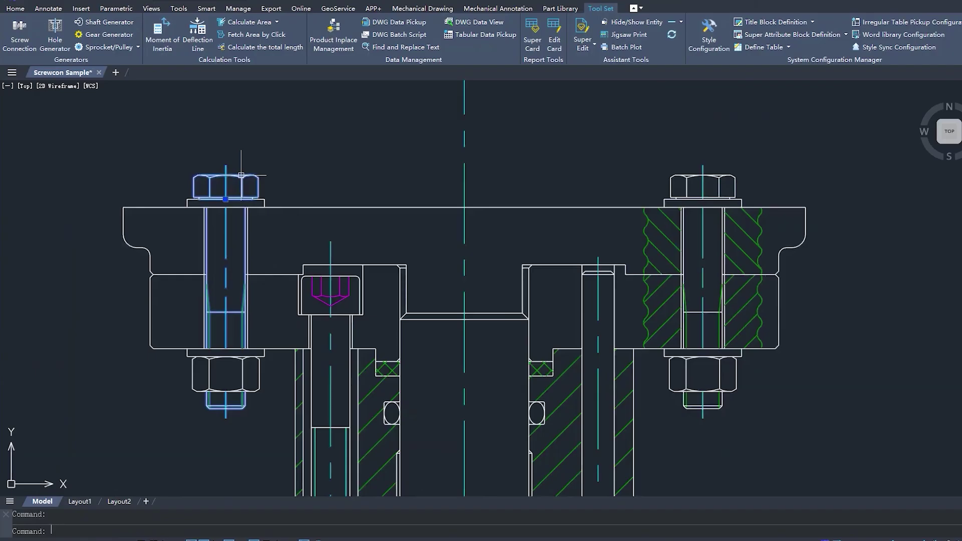
{"action": "double_click", "coordinate": [241, 174]}
{"action": "key", "text": "Escape"}
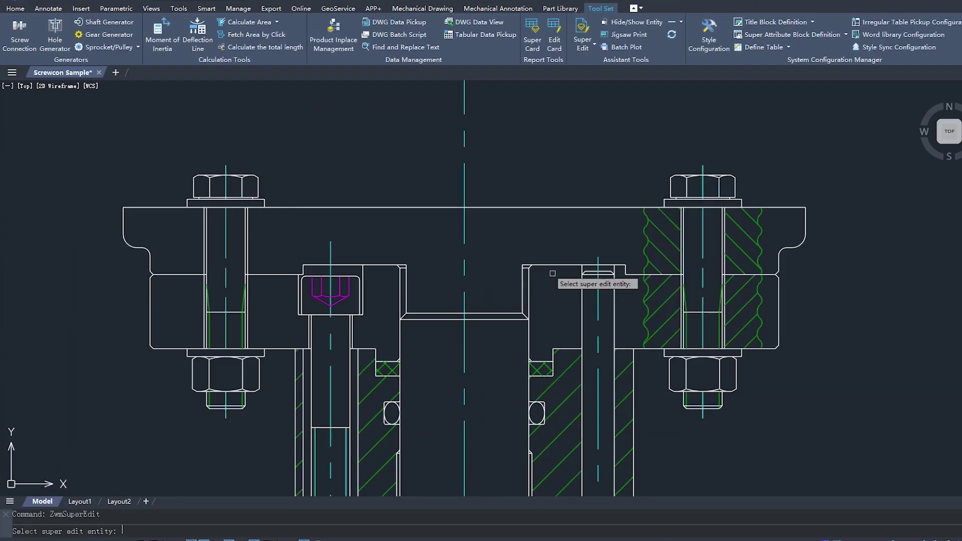
{"action": "scroll", "coordinate": [551, 281], "scroll_direction": "down", "scroll_amount": 5}
{"action": "scroll", "coordinate": [563, 266], "scroll_direction": "up", "scroll_amount": 3}
{"action": "left_click", "coordinate": [441, 263]}
{"action": "key", "text": "Escape"}
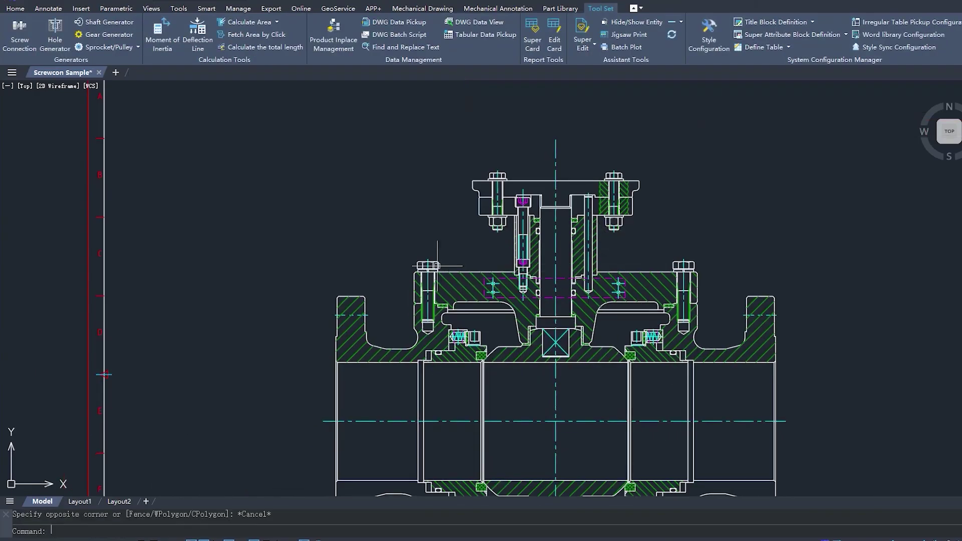
Check the screw connection settings of the left and right bolts, then zoom out to the whole valve
{"action": "double_click", "coordinate": [437, 266]}
{"action": "key", "text": "Escape"}
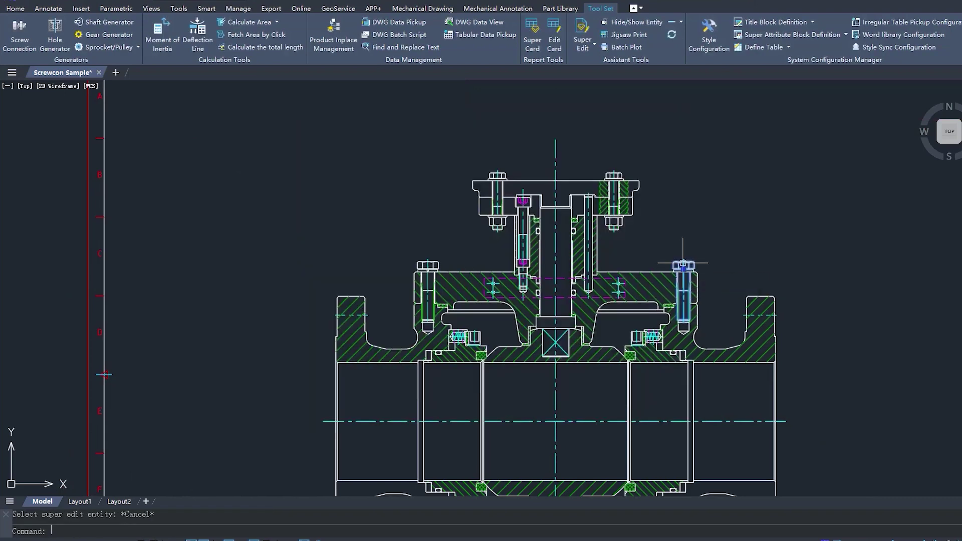
{"action": "double_click", "coordinate": [683, 263]}
{"action": "key", "text": "Escape"}
{"action": "middle_click", "coordinate": [651, 229]}
{"action": "middle_click", "coordinate": [651, 230]}
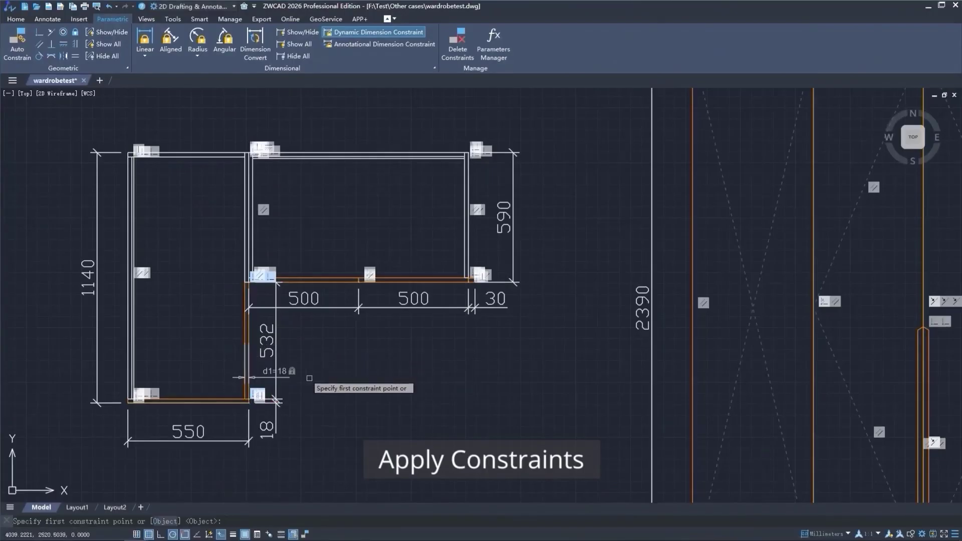
Place the d2=550 constraint on the bottom edge and set AK to 750
{"action": "left_click", "coordinate": [228, 419]}
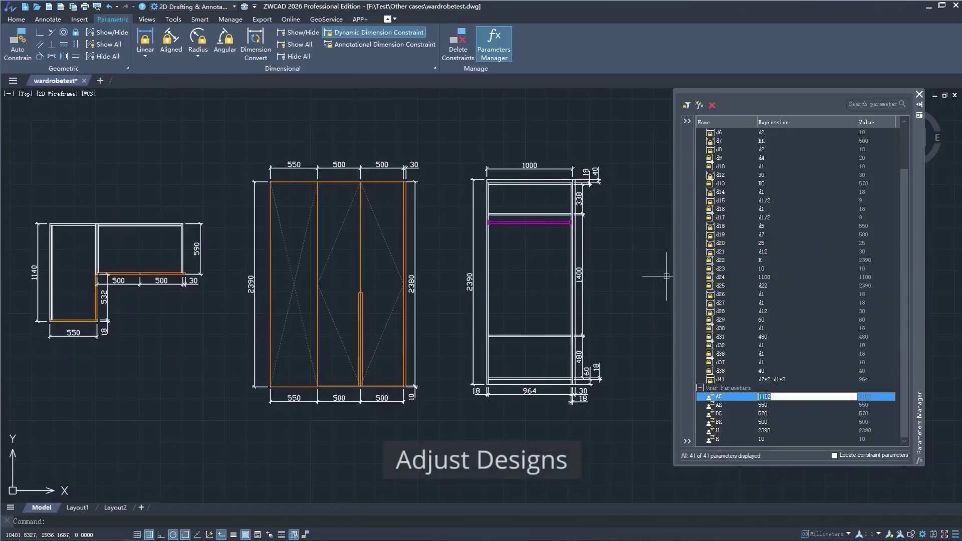
{"action": "key", "text": "Return"}
{"action": "double_click", "coordinate": [766, 405]}
{"action": "type", "text": "750"}
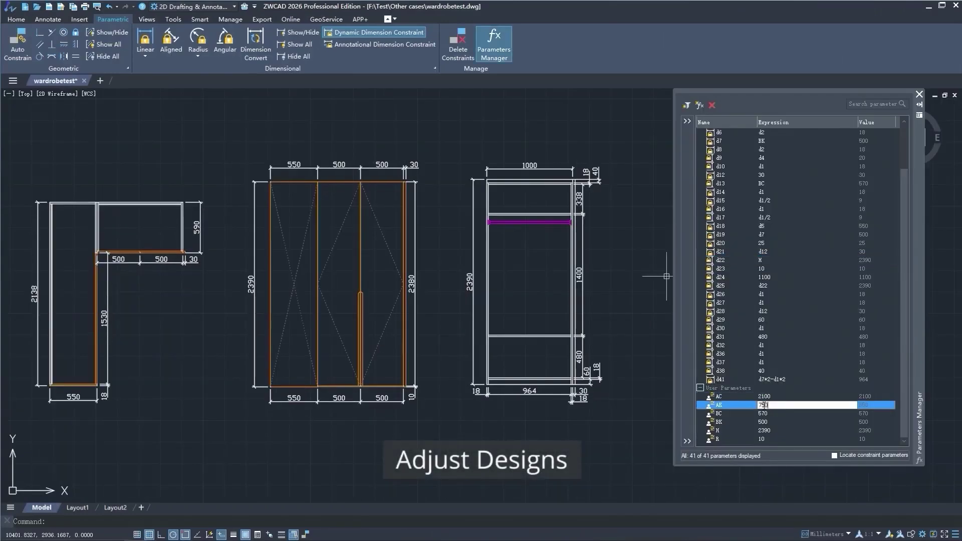
{"action": "key", "text": "Return"}
Set BC to 750 and BK to 550 in Parameters Manager
{"action": "double_click", "coordinate": [766, 413]}
{"action": "type", "text": "750"}
{"action": "key", "text": "Return"}
{"action": "left_click", "coordinate": [773, 423]}
{"action": "type", "text": "550"}
{"action": "key", "text": "Return"}
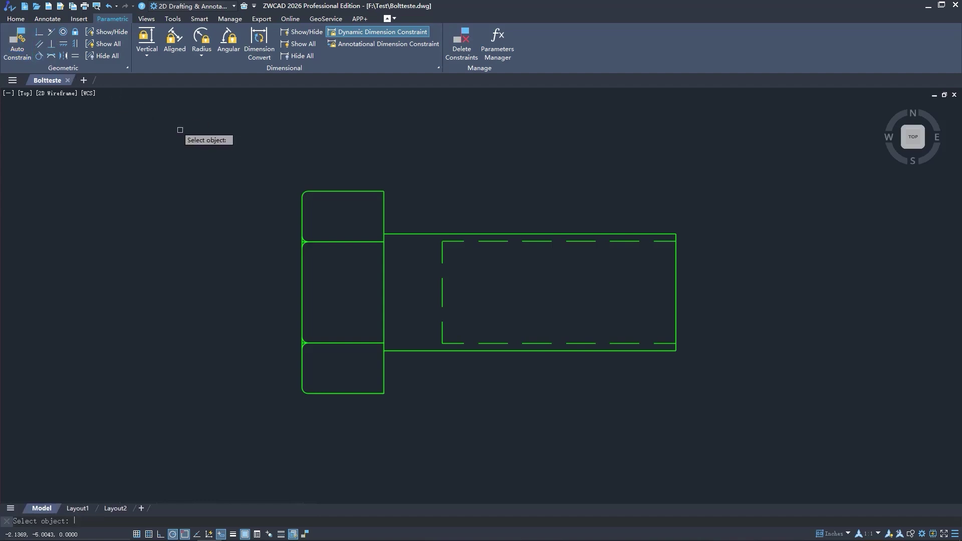
Auto-constrain the whole bolt and add the d1 and d2 linear constraints of 0.0625
{"action": "left_click_drag", "start_coordinate": [180, 130], "coordinate": [801, 479]}
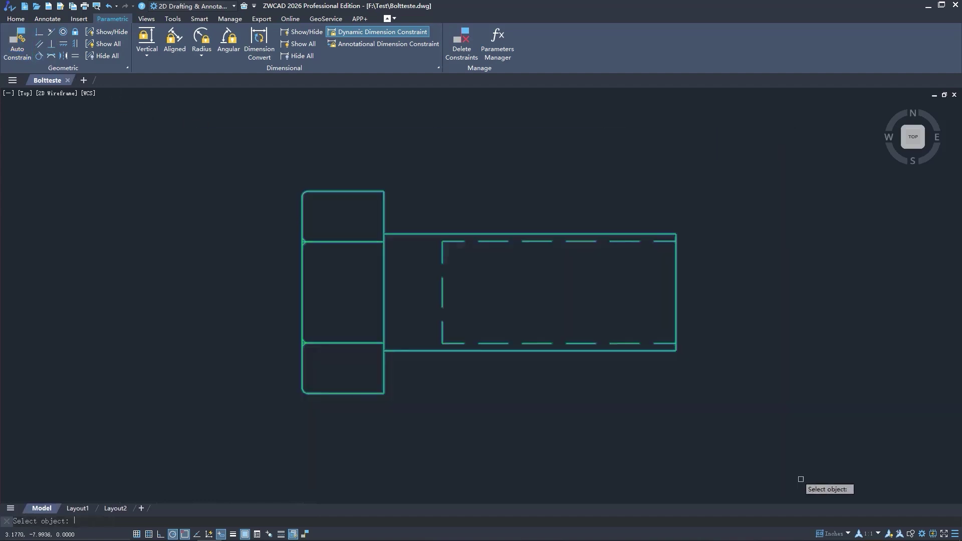
{"action": "key", "text": "Return"}
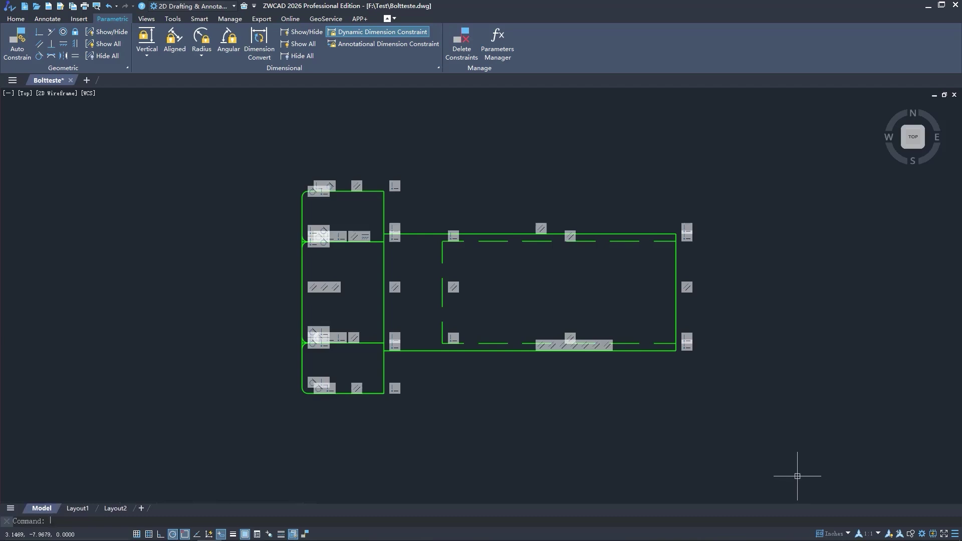
{"action": "left_click", "coordinate": [664, 346]}
{"action": "left_click", "coordinate": [738, 375]}
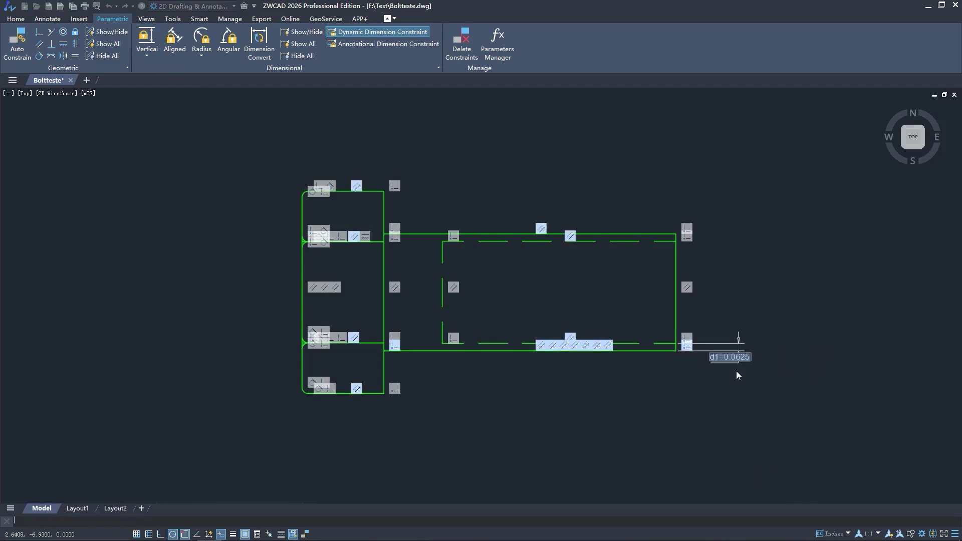
{"action": "left_click", "coordinate": [671, 234]}
{"action": "left_click", "coordinate": [736, 247]}
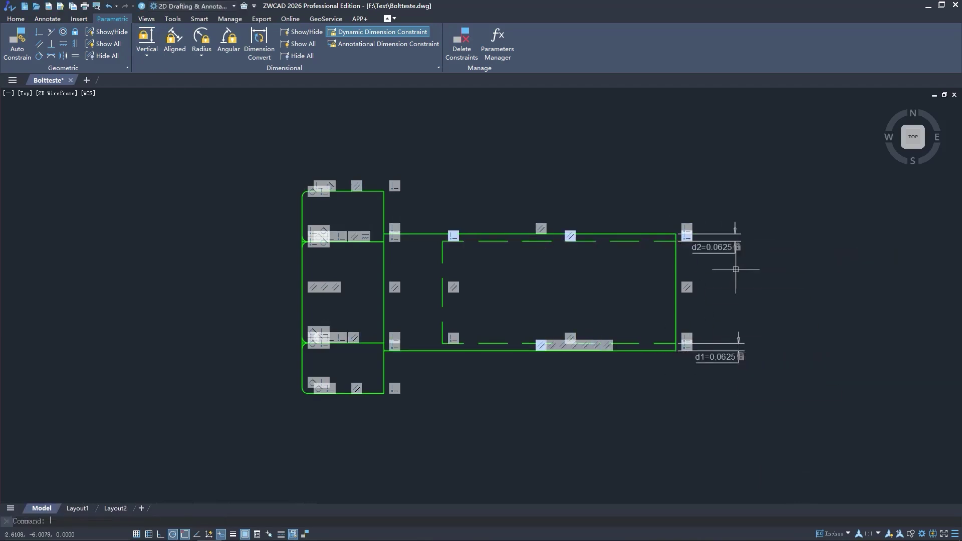
Add the 0.7000, d4=0.6500 and d10=0.8660 constraints around the bolt
{"action": "key", "text": "Return"}
{"action": "key", "text": "Return"}
{"action": "left_click", "coordinate": [372, 343]}
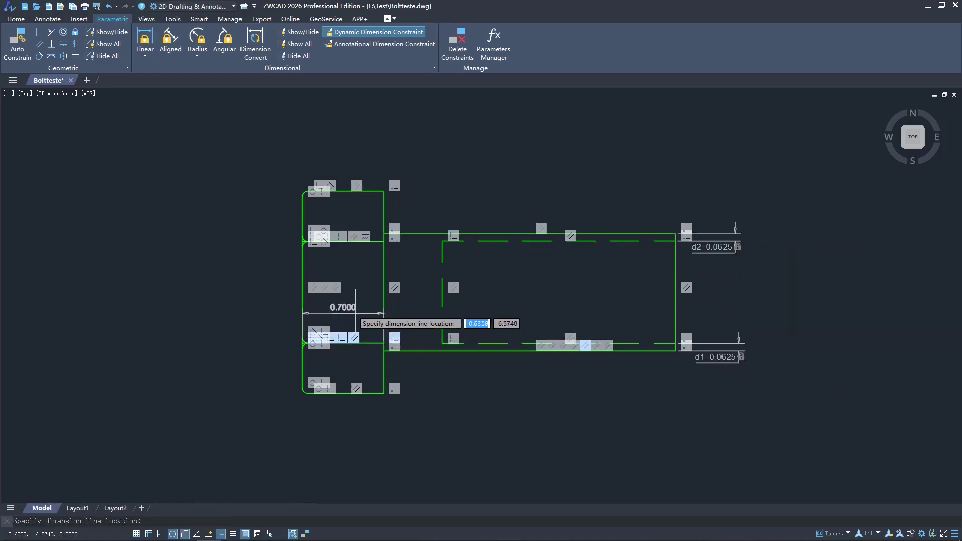
{"action": "left_click", "coordinate": [315, 391]}
{"action": "left_click", "coordinate": [374, 394]}
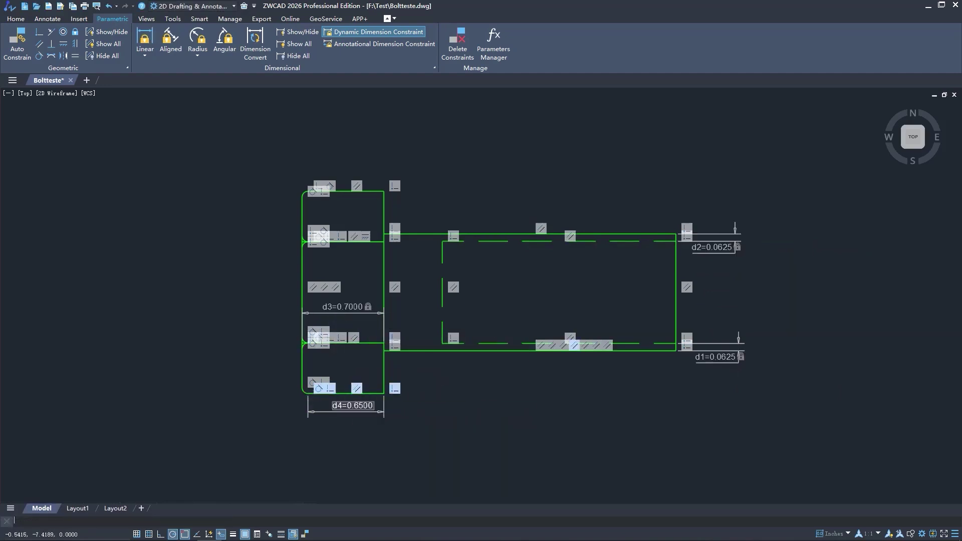
{"action": "key", "text": "Return"}
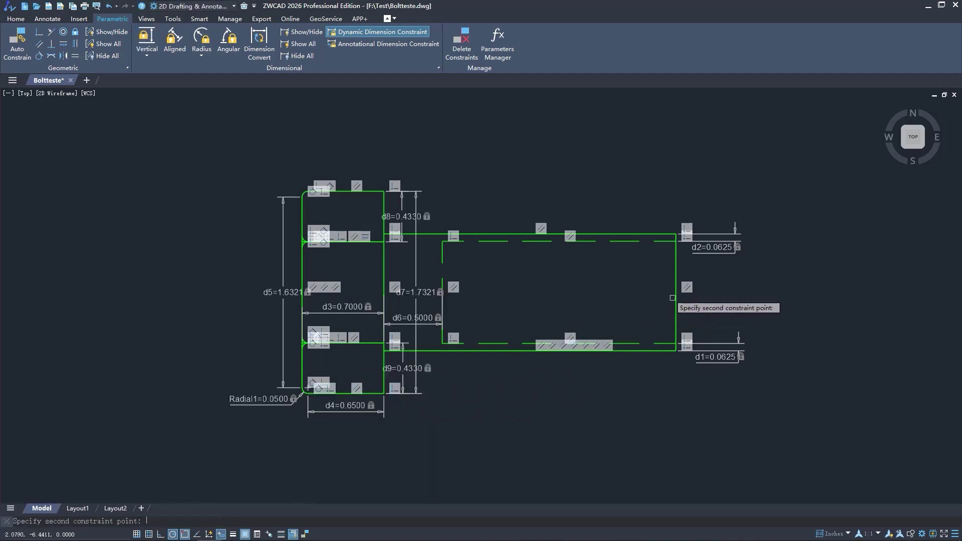
{"action": "left_click", "coordinate": [540, 305]}
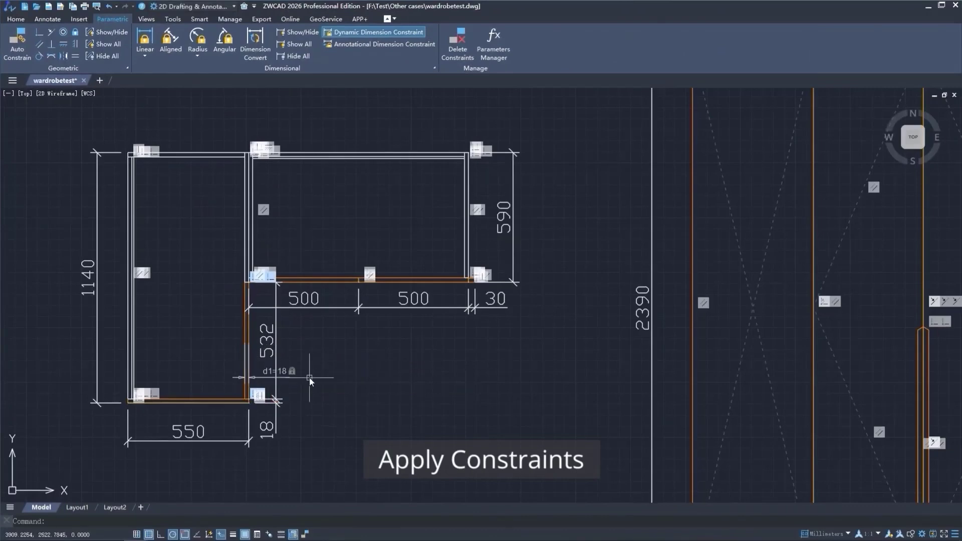
Add the 550 linear constraint below the wardrobe plan's bottom edge
{"action": "key", "text": "Return"}
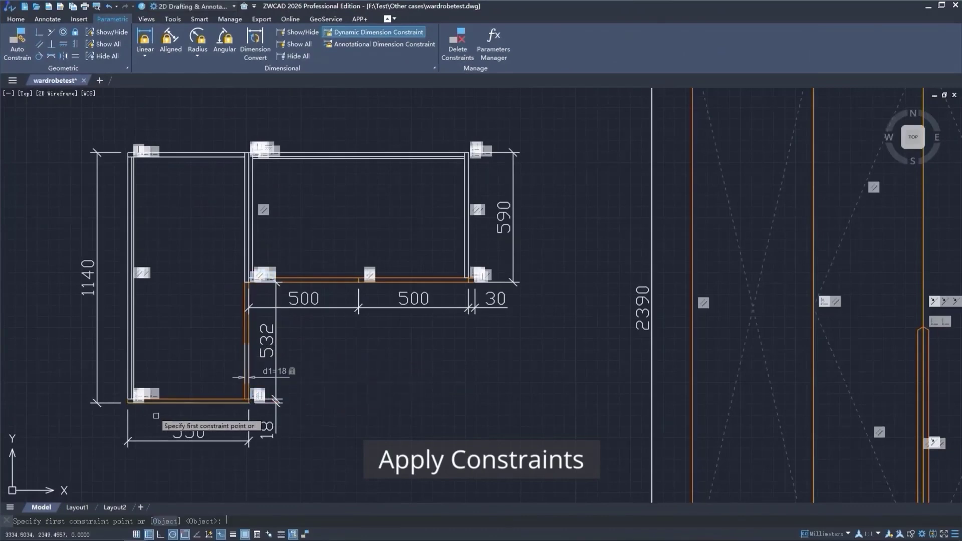
{"action": "left_click", "coordinate": [129, 401]}
{"action": "left_click", "coordinate": [249, 401]}
{"action": "left_click", "coordinate": [226, 417]}
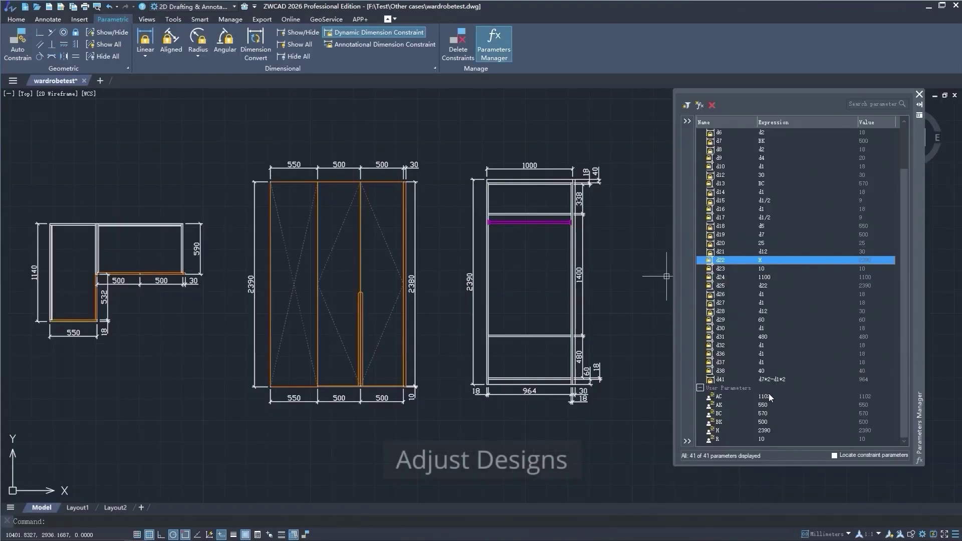
Set the wardrobe parameters AK and BC to 750, BK to 550 and H to 3
{"action": "type", "text": "750"}
{"action": "key", "text": "Return"}
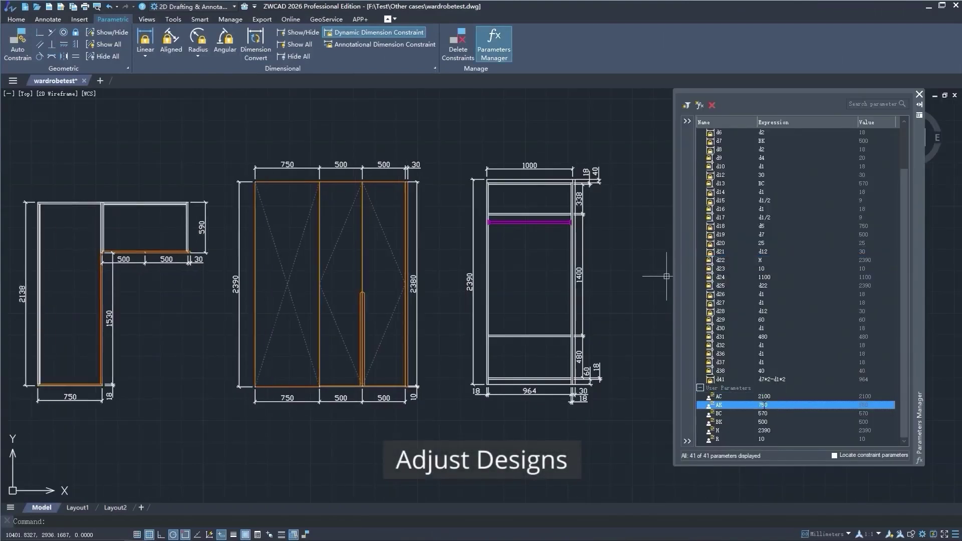
{"action": "double_click", "coordinate": [774, 413]}
{"action": "type", "text": "750"}
{"action": "key", "text": "Return"}
{"action": "double_click", "coordinate": [775, 422]}
{"action": "type", "text": "550"}
{"action": "key", "text": "Return"}
{"action": "double_click", "coordinate": [772, 430]}
{"action": "type", "text": "3"}
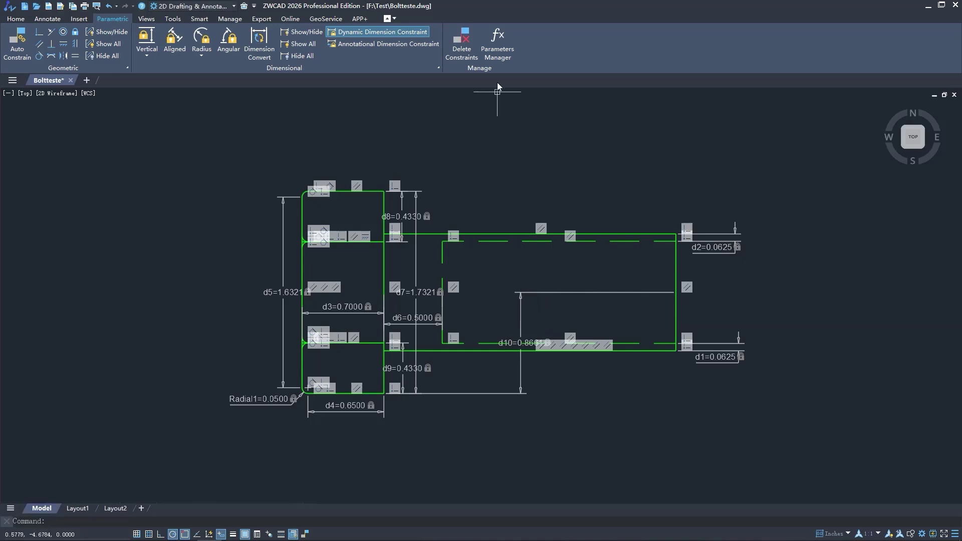
In the bolt's constraint parameters, edit d5's expression to use H, then start a stepped outline
{"action": "left_click", "coordinate": [499, 50]}
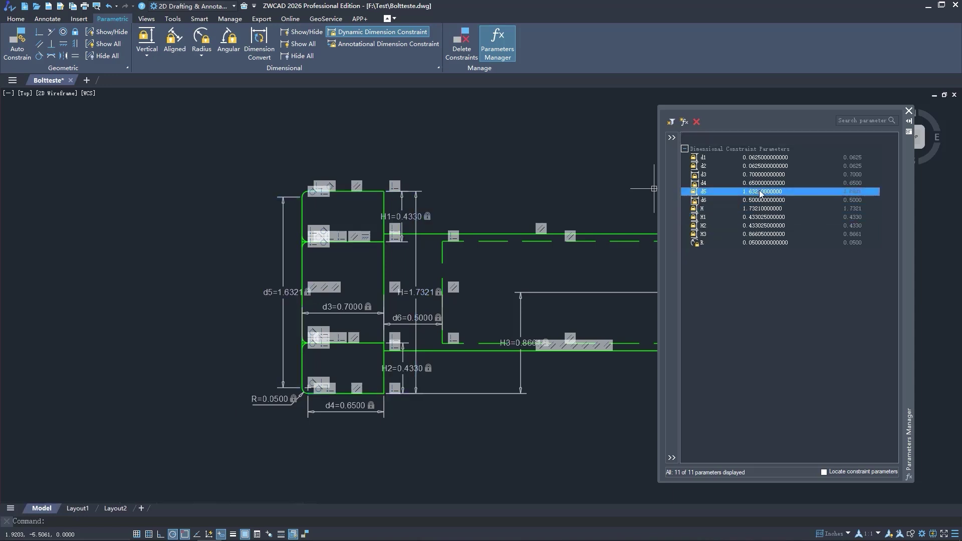
{"action": "left_click_drag", "start_coordinate": [743, 192], "coordinate": [761, 192]}
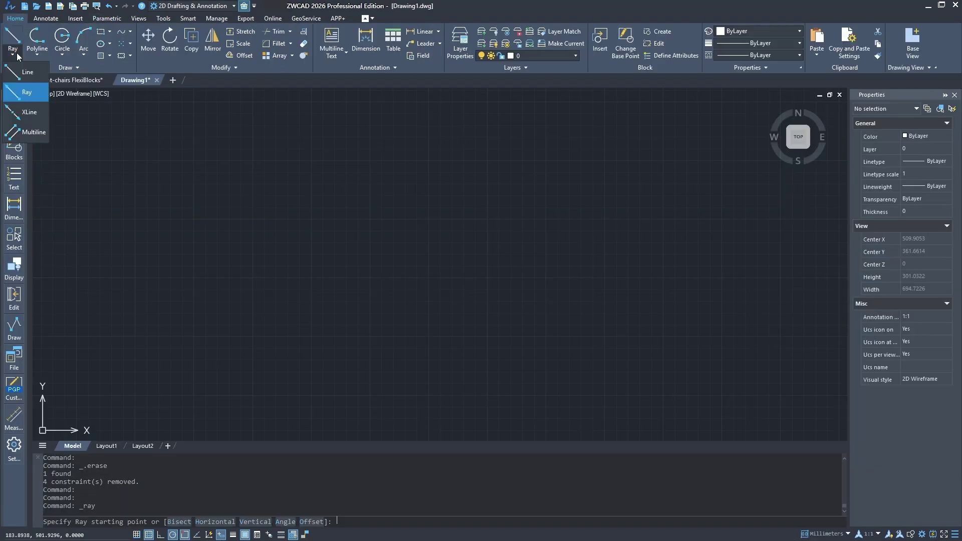
{"action": "left_click", "coordinate": [382, 155]}
{"action": "left_click", "coordinate": [382, 269]}
Draw a closed stepped outline of line segments in Drawing1
{"action": "scroll", "coordinate": [495, 421], "scroll_direction": "down", "scroll_amount": 3}
{"action": "left_click", "coordinate": [502, 348]}
{"action": "left_click", "coordinate": [502, 392]}
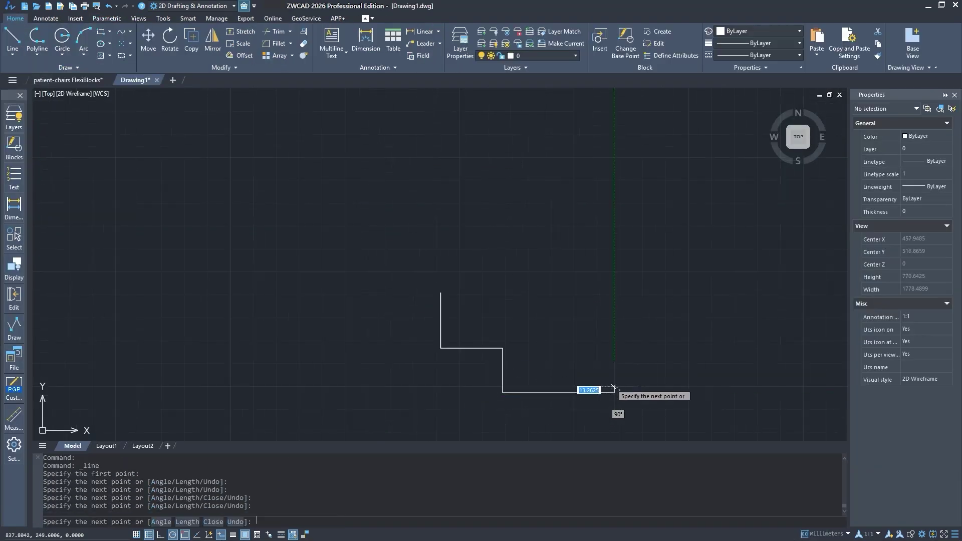
{"action": "left_click", "coordinate": [614, 393]}
{"action": "left_click", "coordinate": [614, 346]}
{"action": "left_click", "coordinate": [722, 346]}
{"action": "left_click", "coordinate": [722, 216]}
{"action": "left_click", "coordinate": [635, 216]}
{"action": "left_click", "coordinate": [635, 298]}
{"action": "left_click", "coordinate": [553, 298]}
{"action": "left_click", "coordinate": [554, 239]}
{"action": "left_click", "coordinate": [441, 239]}
{"action": "key", "text": "c"}
{"action": "key", "text": "Return"}
Auto-constrain all 13 outline lines and grip-stretch one outline point
{"action": "left_click_drag", "start_coordinate": [626, 425], "coordinate": [73, 95]}
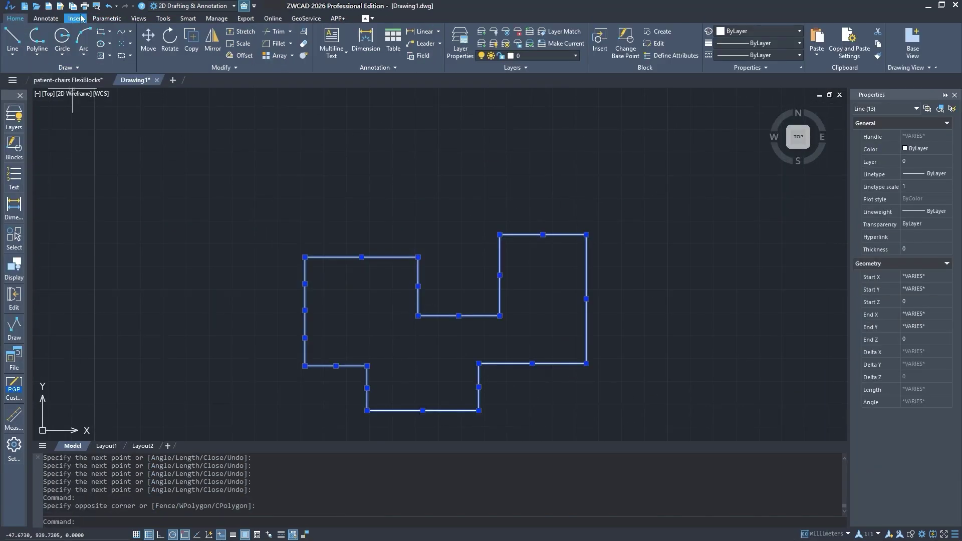
{"action": "left_click", "coordinate": [107, 18]}
{"action": "left_click", "coordinate": [16, 42]}
{"action": "left_click", "coordinate": [418, 257]}
{"action": "left_click", "coordinate": [455, 132]}
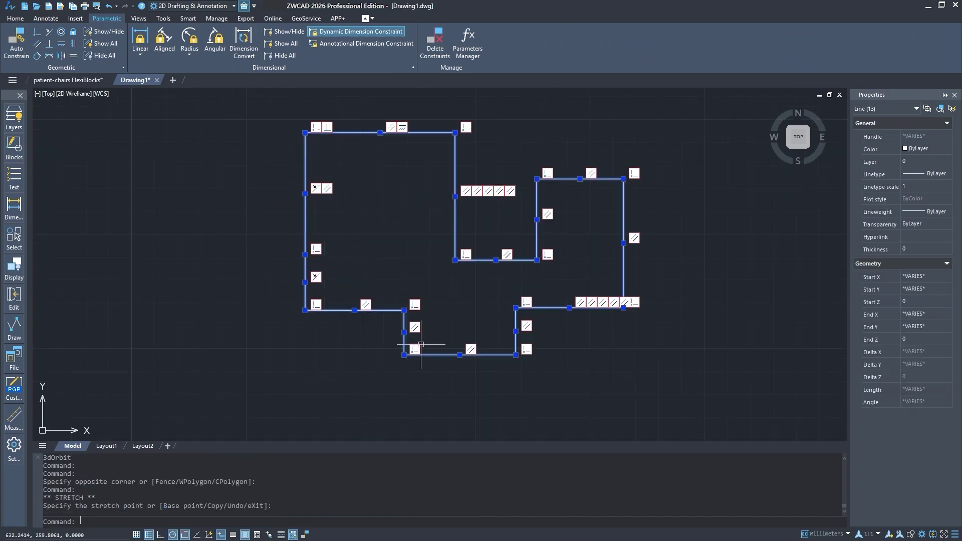
{"action": "left_click", "coordinate": [303, 305]}
Stretch several more outline points to confirm the constrained shape holds
{"action": "left_click", "coordinate": [408, 382]}
{"action": "left_click", "coordinate": [516, 367]}
{"action": "left_click", "coordinate": [580, 423]}
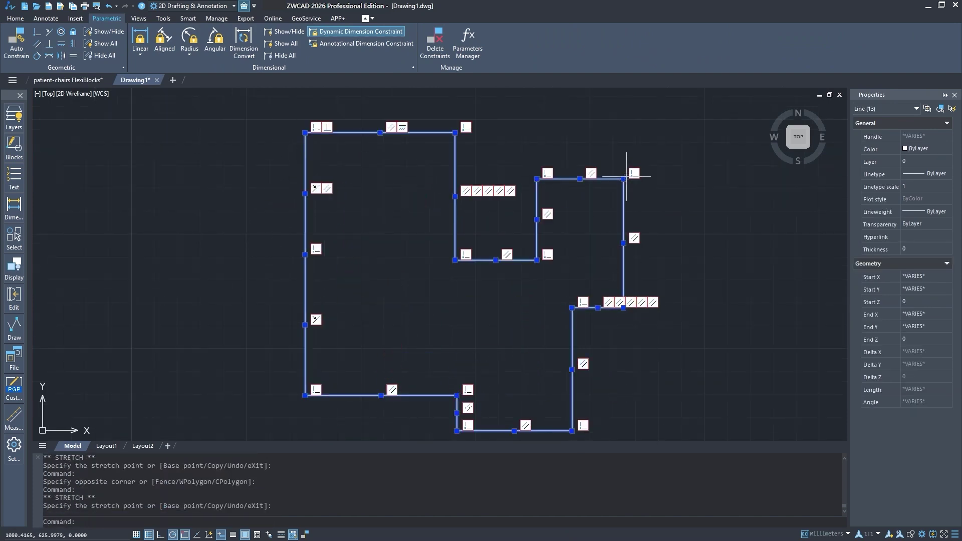
{"action": "left_click", "coordinate": [571, 307]}
{"action": "left_click", "coordinate": [623, 244]}
{"action": "left_click", "coordinate": [457, 395]}
{"action": "left_click", "coordinate": [456, 267]}
{"action": "key", "text": "Escape"}
{"action": "left_click", "coordinate": [479, 214]}
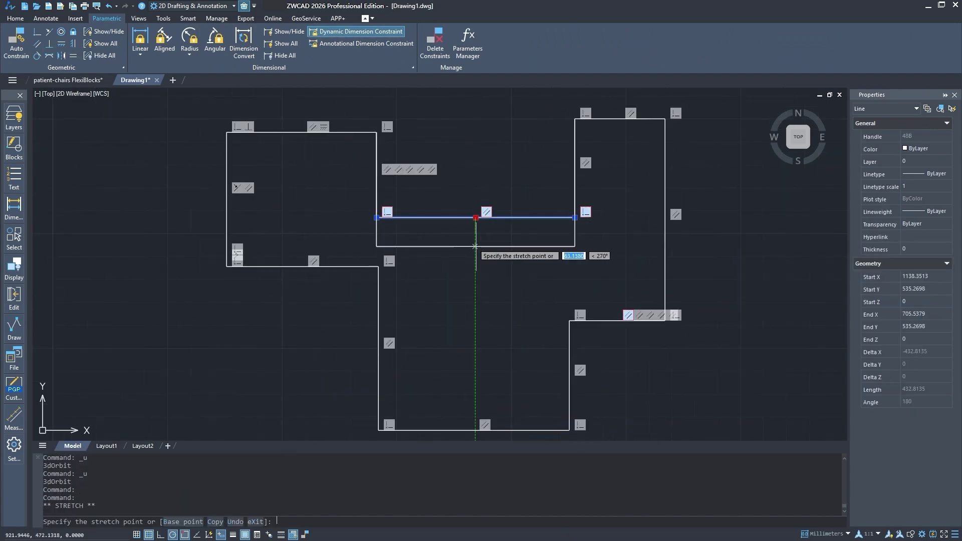
Stretch the outline's notch corner outward
{"action": "left_click", "coordinate": [383, 170]}
{"action": "left_click", "coordinate": [383, 214]}
{"action": "left_click", "coordinate": [482, 253]}
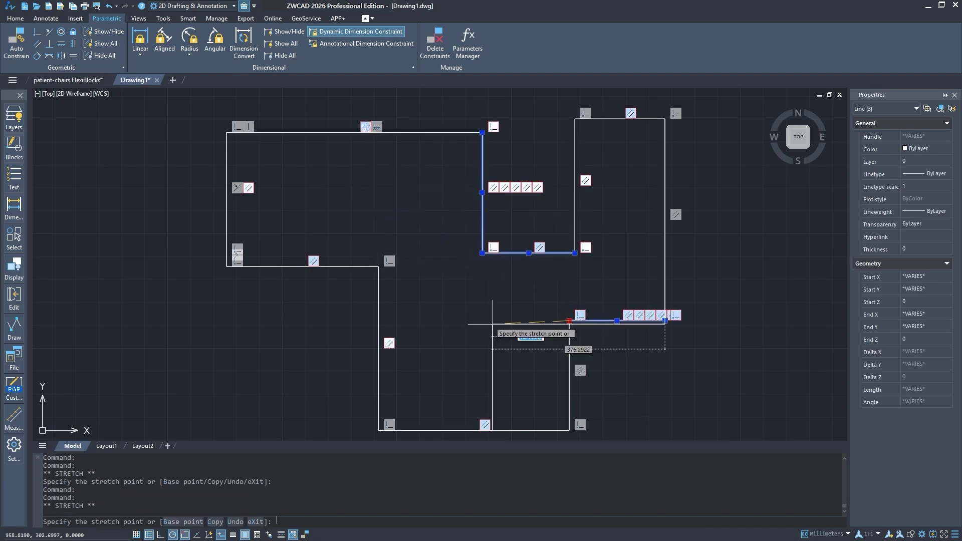
{"action": "left_click", "coordinate": [604, 370]}
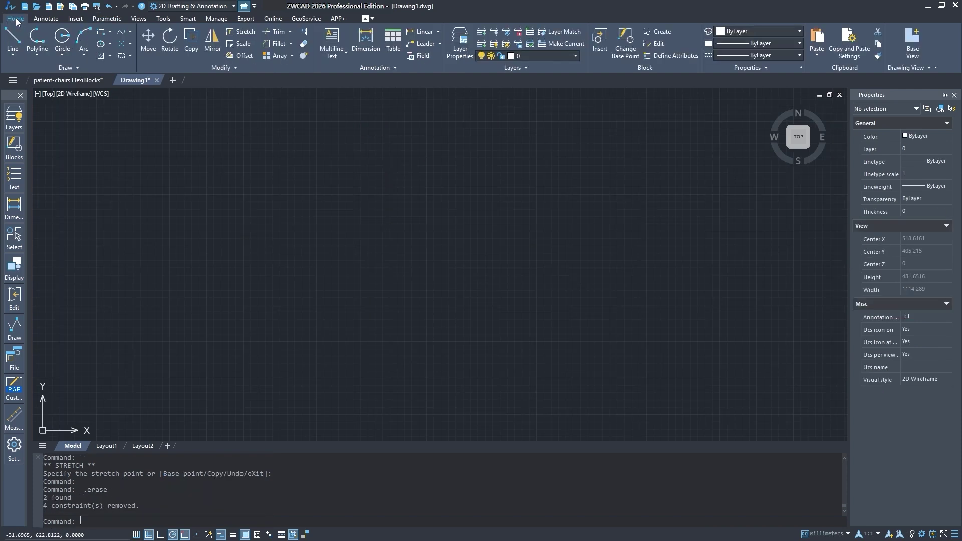
Draw a rectangle and auto-constrain it
{"action": "left_click", "coordinate": [101, 31]}
{"action": "left_click", "coordinate": [242, 191]}
{"action": "left_click", "coordinate": [577, 344]}
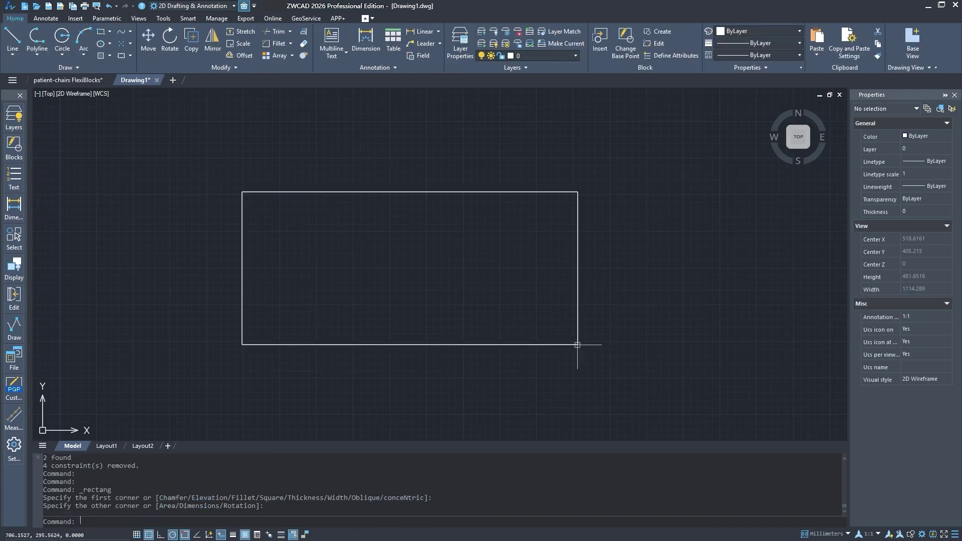
{"action": "left_click", "coordinate": [466, 192]}
{"action": "left_click", "coordinate": [106, 18]}
{"action": "left_click", "coordinate": [16, 43]}
Grip-stretch the rectangle's top-left corner to resize it
{"action": "left_click", "coordinate": [242, 192]}
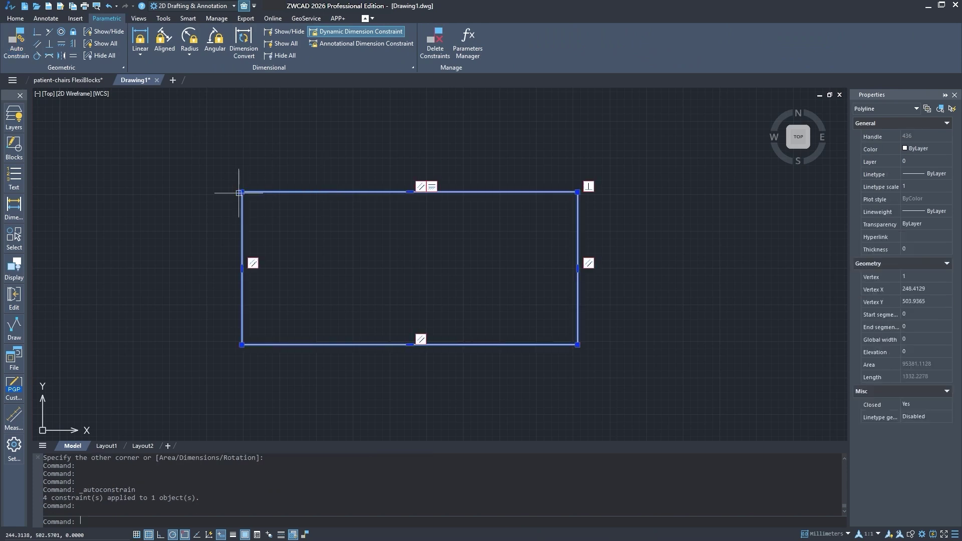
{"action": "left_click", "coordinate": [242, 192]}
{"action": "left_click", "coordinate": [311, 214]}
{"action": "left_click", "coordinate": [311, 215]}
{"action": "left_click", "coordinate": [349, 139]}
{"action": "left_click", "coordinate": [578, 241]}
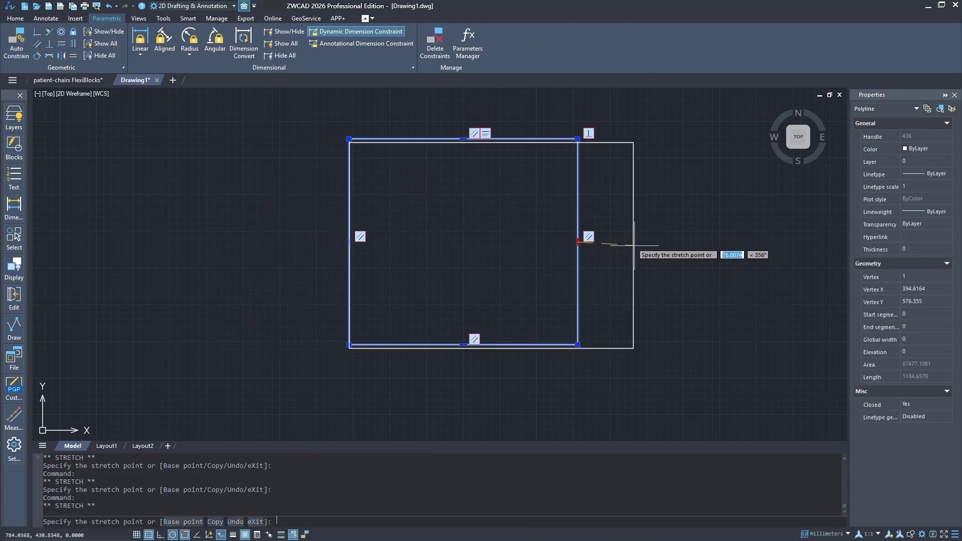
{"action": "key", "text": "Escape"}
Stretch the rectangle's bottom-right and other corners to enlarge it
{"action": "left_click", "coordinate": [578, 344]}
{"action": "left_click", "coordinate": [635, 297]}
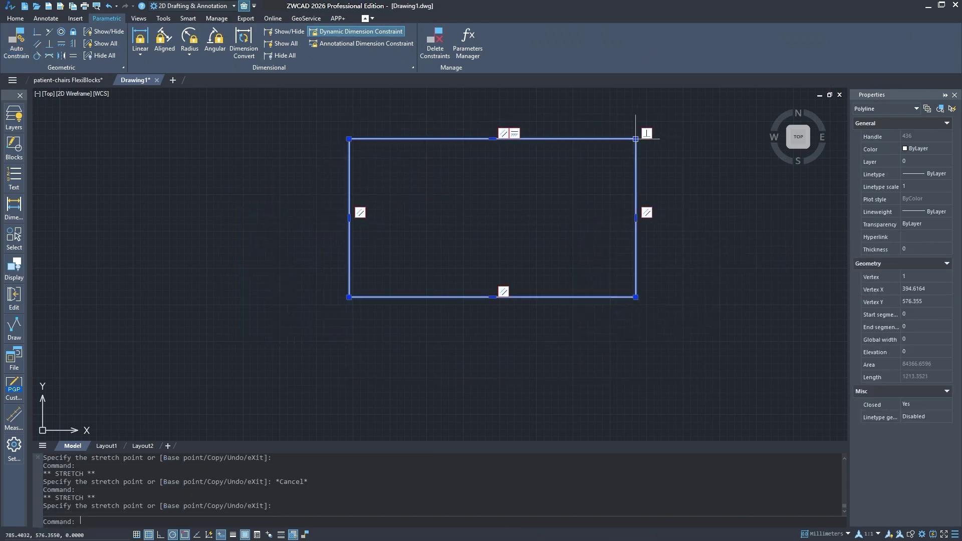
{"action": "left_click", "coordinate": [636, 139]}
{"action": "left_click", "coordinate": [636, 273]}
{"action": "left_click", "coordinate": [635, 296]}
{"action": "left_click", "coordinate": [524, 390]}
In Photovoltaic bracket2's Parameters Manager, highlight the dimension ltlj_cyc controls
{"action": "scroll", "coordinate": [461, 319], "scroll_direction": "up", "scroll_amount": 4}
{"action": "middle_click_drag", "start_coordinate": [461, 319], "coordinate": [497, 236]}
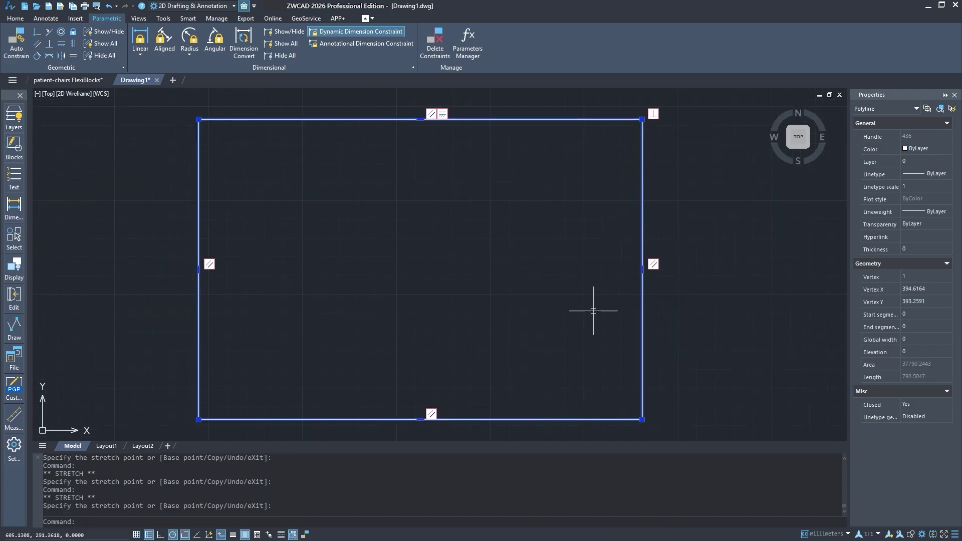
{"action": "left_click", "coordinate": [749, 259]}
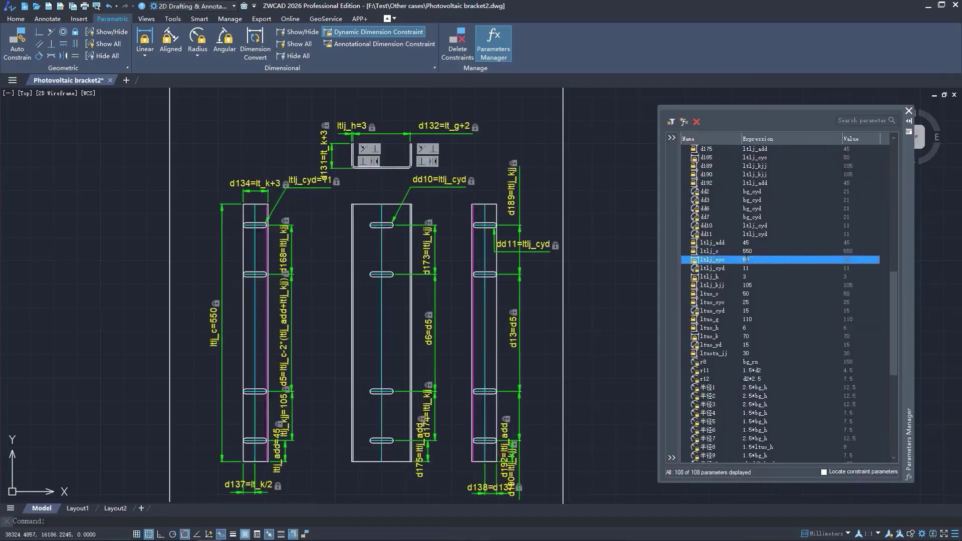
Highlight ltlj_cyd, then set ltlj_h to 10 and ltuo_c to 100
{"action": "left_click", "coordinate": [752, 269]}
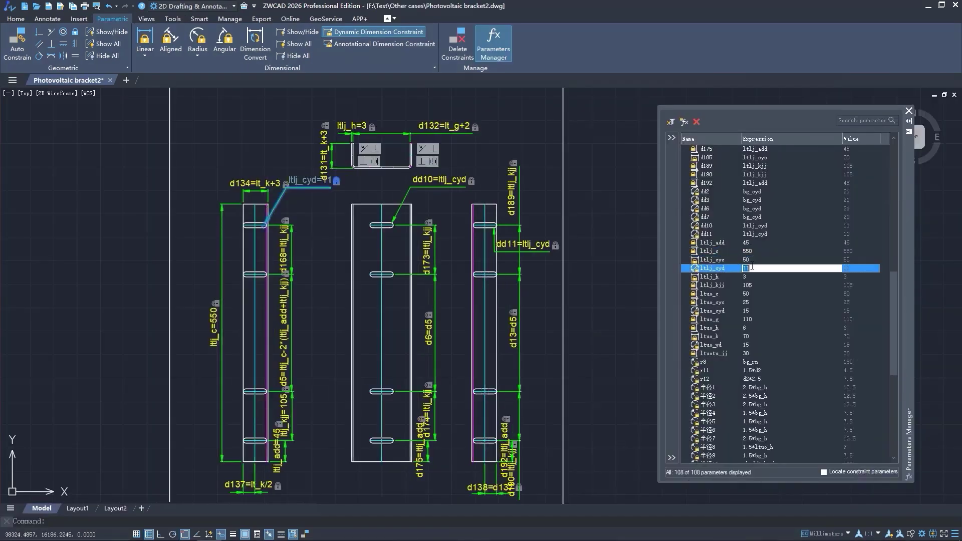
{"action": "double_click", "coordinate": [749, 276]}
{"action": "type", "text": "10"}
{"action": "key", "text": "Return"}
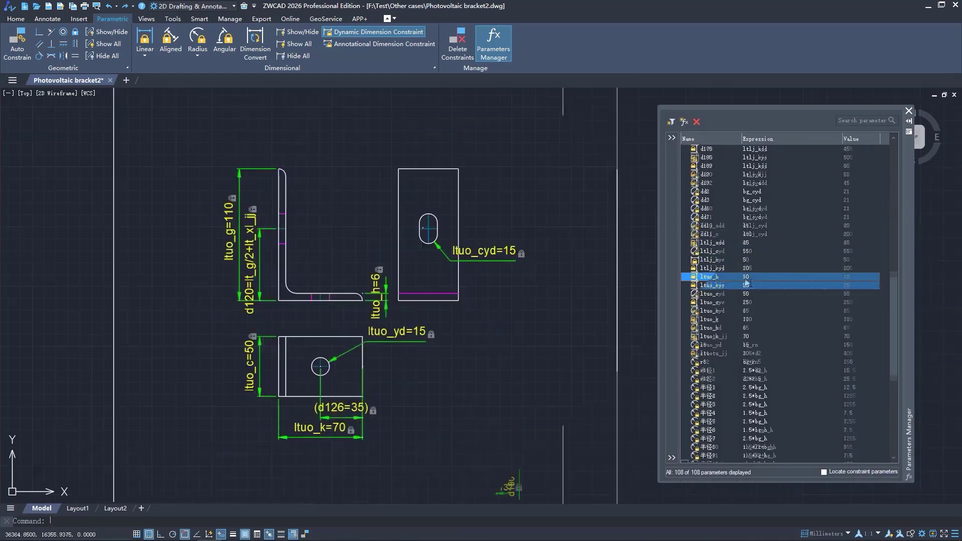
{"action": "key", "text": "Return"}
{"action": "left_click", "coordinate": [746, 285]}
{"action": "left_click", "coordinate": [746, 285]}
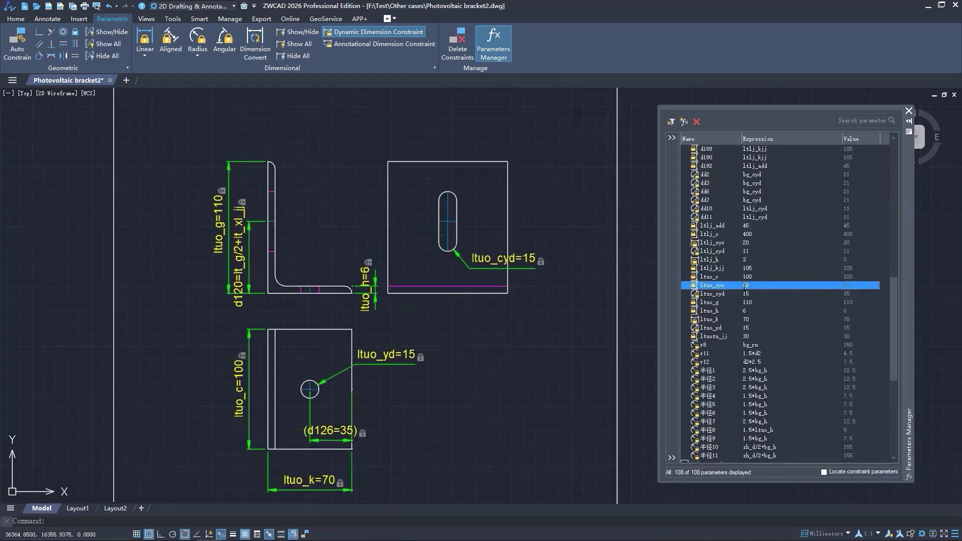
Set ltuo_cyd to 30 and ltuo_g to 150
{"action": "double_click", "coordinate": [748, 294]}
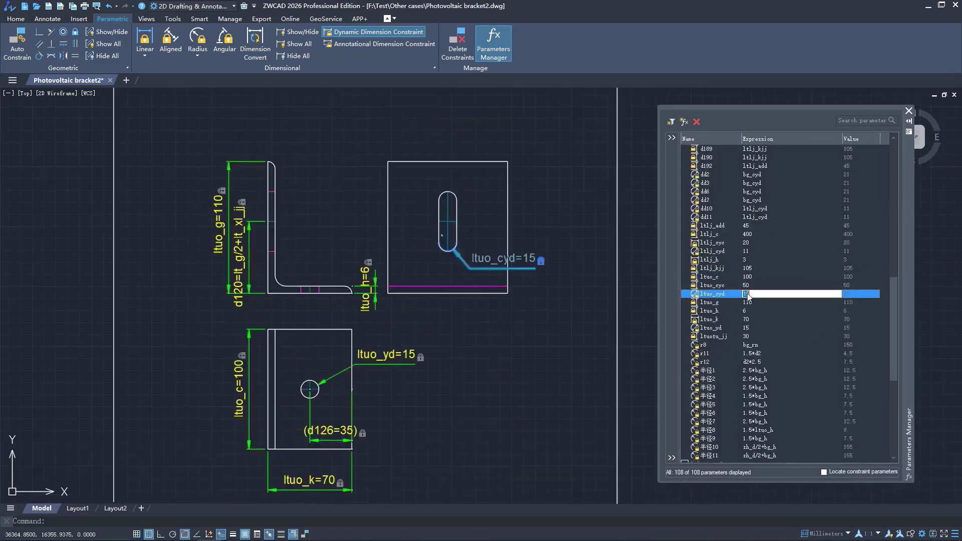
{"action": "type", "text": "30"}
{"action": "key", "text": "Return"}
{"action": "double_click", "coordinate": [750, 301]}
{"action": "type", "text": "150"}
{"action": "key", "text": "Return"}
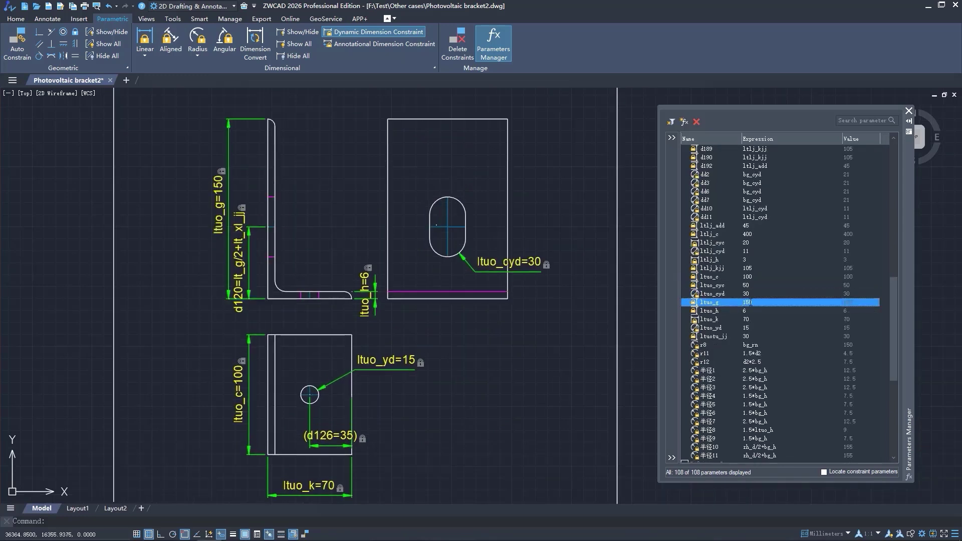
Set ltuo_h to 12 and ltuo_k to 150, then start editing the wardrobe's AK expression
{"action": "left_click", "coordinate": [752, 311]}
{"action": "type", "text": "12"}
{"action": "key", "text": "Return"}
{"action": "left_click", "coordinate": [751, 319]}
{"action": "left_click", "coordinate": [752, 320]}
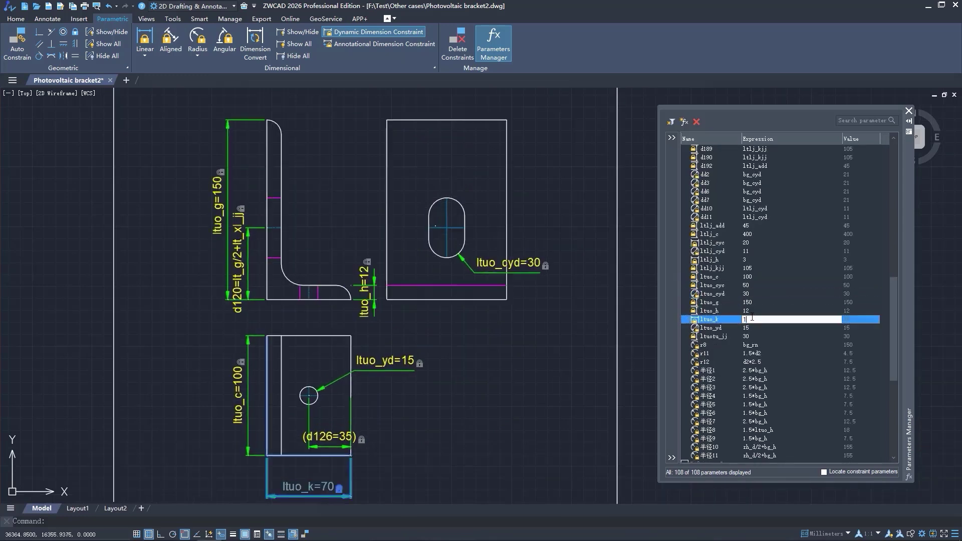
{"action": "type", "text": "150"}
{"action": "key", "text": "Return"}
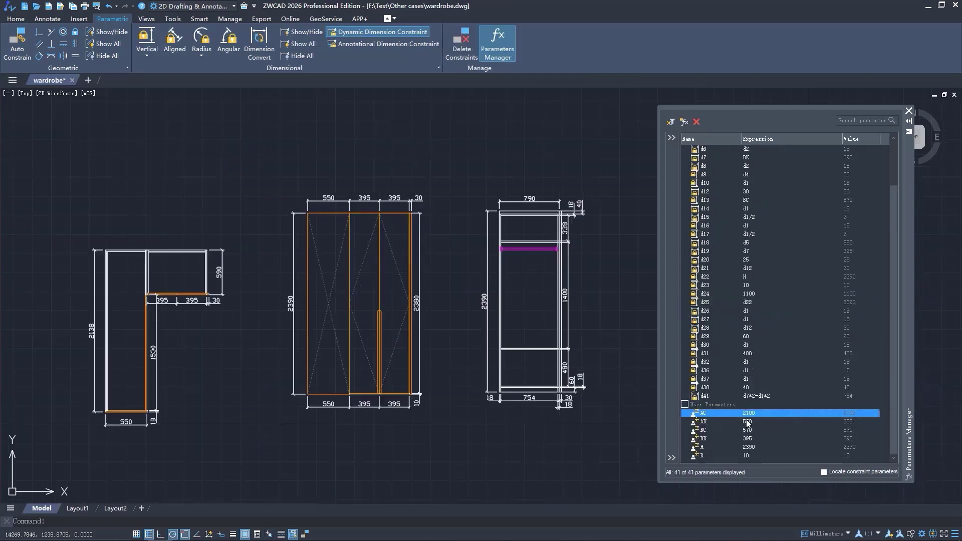
{"action": "double_click", "coordinate": [748, 424]}
Set the wardrobe parameters AK and BC to 750, BK to 500 and H to 3000
{"action": "type", "text": "750"}
{"action": "key", "text": "Return"}
{"action": "left_click", "coordinate": [750, 430]}
{"action": "type", "text": "750"}
{"action": "key", "text": "Return"}
{"action": "left_click", "coordinate": [751, 439]}
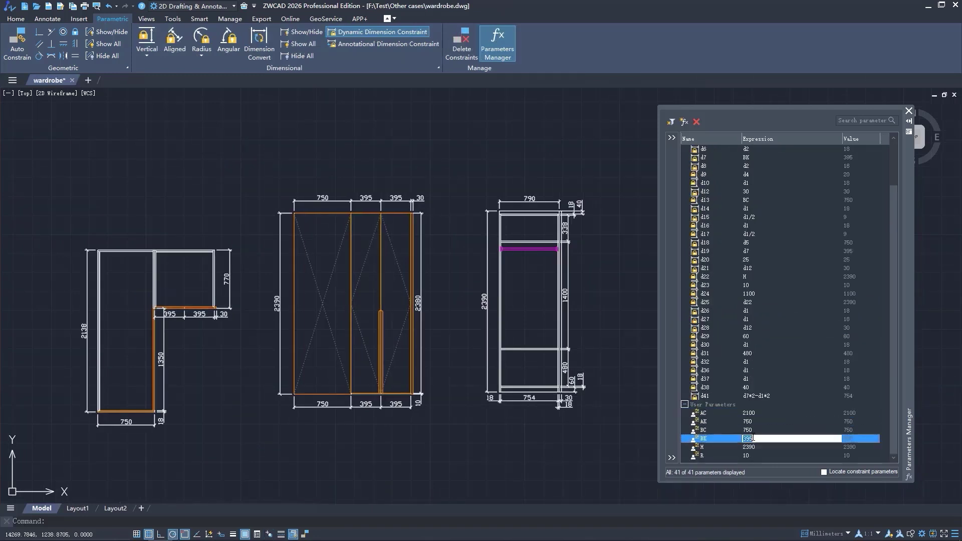
{"action": "type", "text": "500"}
{"action": "key", "text": "Return"}
{"action": "left_click", "coordinate": [755, 447]}
{"action": "type", "text": "3000"}
{"action": "key", "text": "Return"}
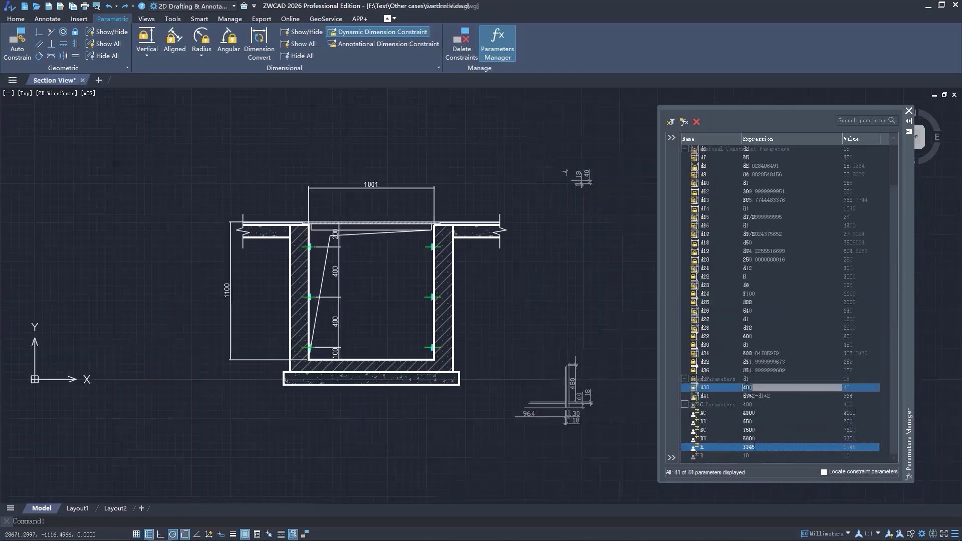
Set the section view parameters B to 800, C to 1000, F to 300 and G to 30
{"action": "double_click", "coordinate": [749, 396]}
{"action": "type", "text": "800"}
{"action": "key", "text": "Return"}
{"action": "double_click", "coordinate": [748, 404]}
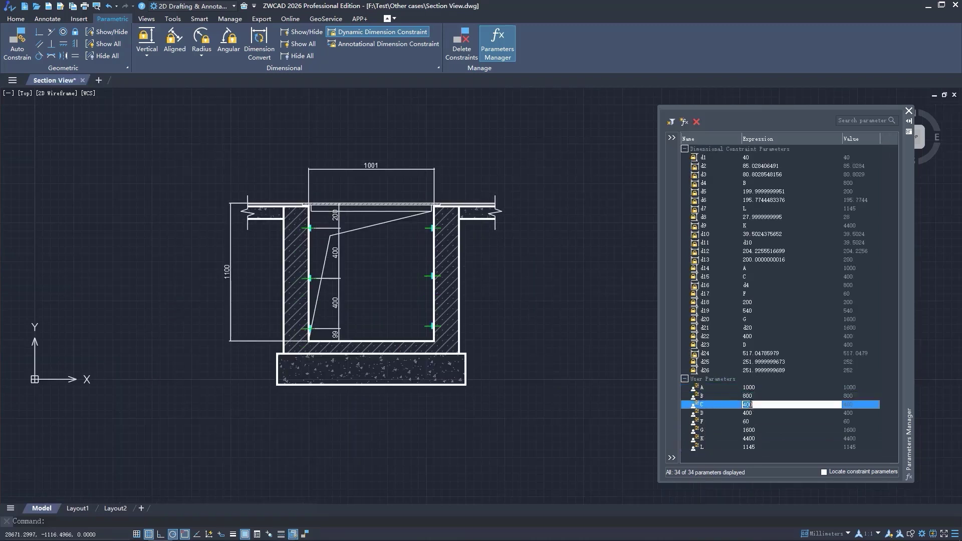
{"action": "type", "text": "1000"}
{"action": "key", "text": "Return"}
{"action": "double_click", "coordinate": [748, 421]}
{"action": "type", "text": "300"}
{"action": "key", "text": "Return"}
{"action": "left_click", "coordinate": [751, 430]}
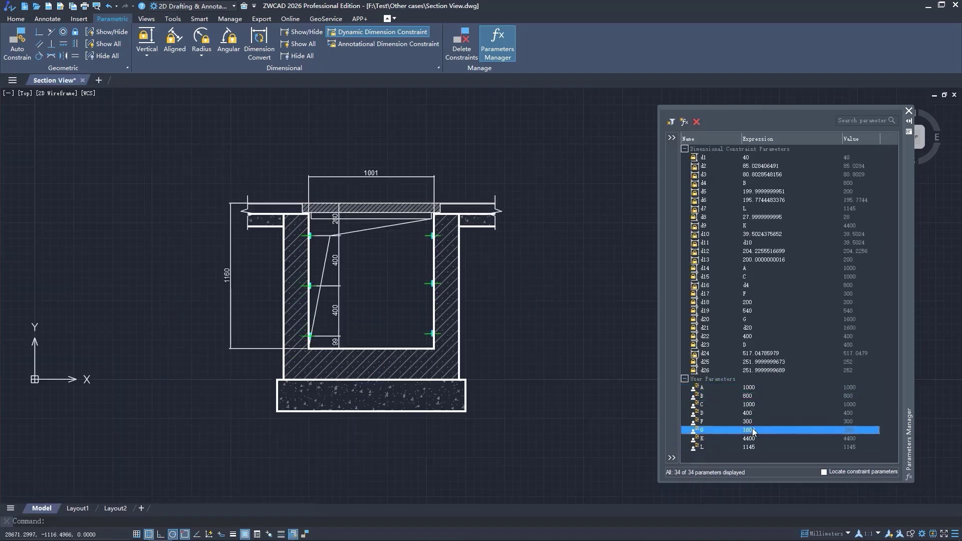
{"action": "type", "text": "30"}
{"action": "key", "text": "Return"}
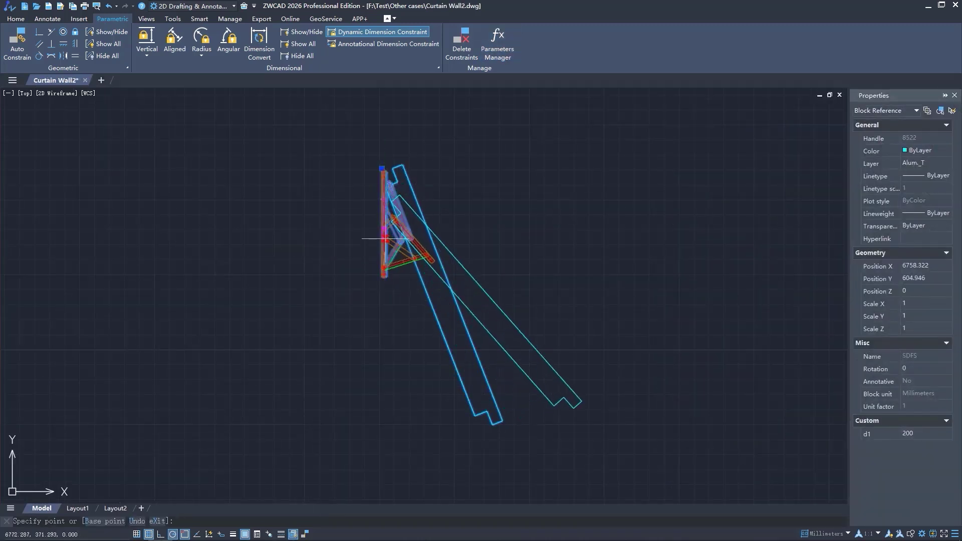
Change the curtain-wall bracket's d1 value to 150, then 100, then 50
{"action": "left_click", "coordinate": [384, 264]}
{"action": "type", "text": "150"}
{"action": "key", "text": "Return"}
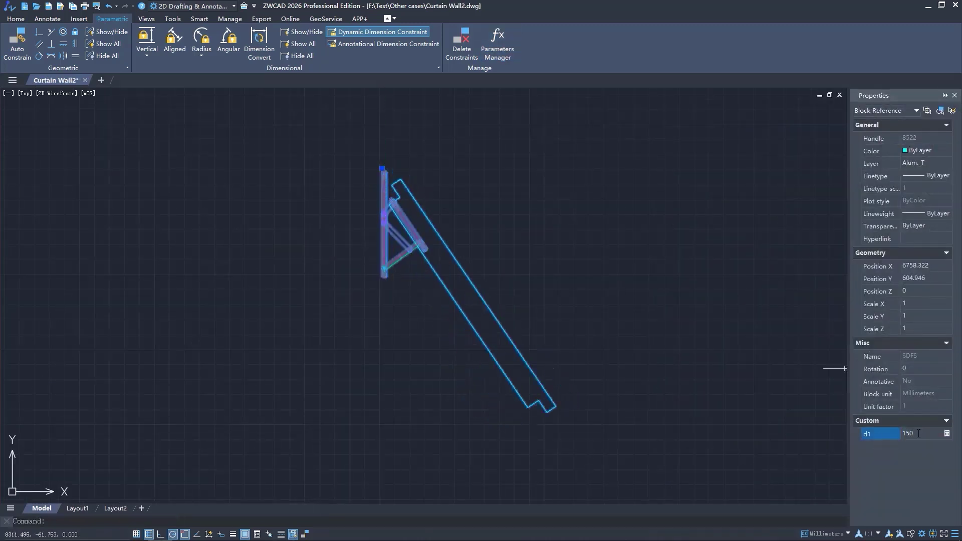
{"action": "type", "text": "100"}
{"action": "key", "text": "Return"}
{"action": "type", "text": "50"}
{"action": "key", "text": "Return"}
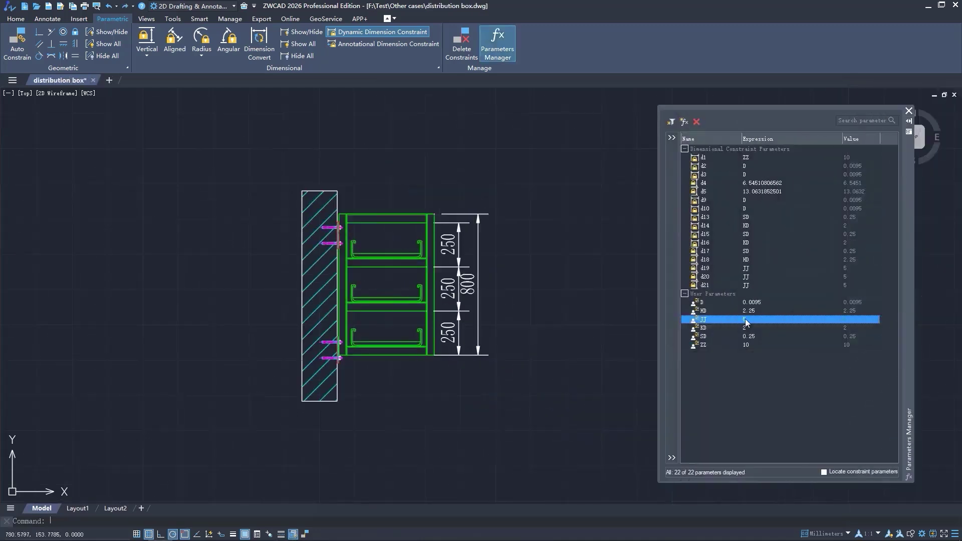
Resize the distribution box with JJ 20 then 10, KD 5 and SD 2
{"action": "type", "text": "20"}
{"action": "key", "text": "Return"}
{"action": "type", "text": "1"}
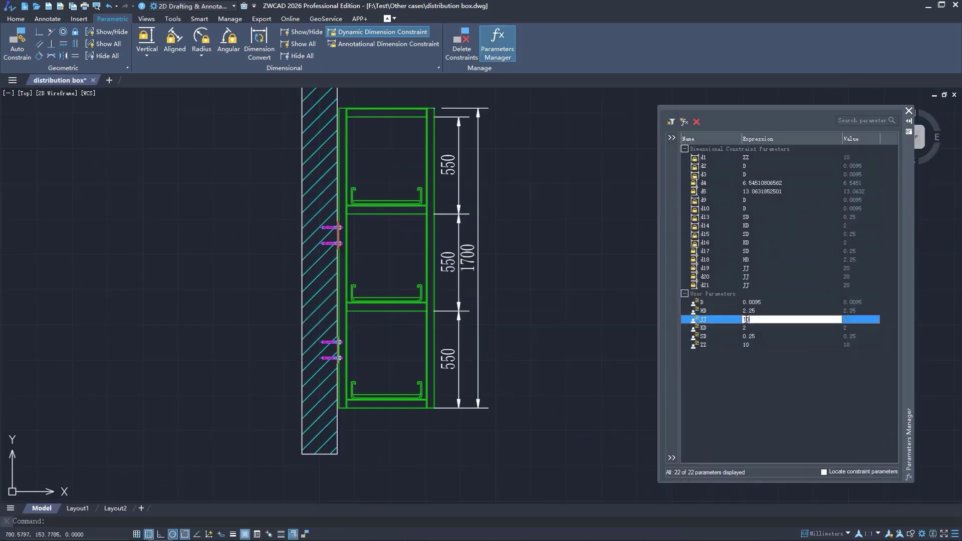
{"action": "type", "text": "0"}
{"action": "key", "text": "Return"}
{"action": "left_click", "coordinate": [762, 328]}
{"action": "key", "text": "Return"}
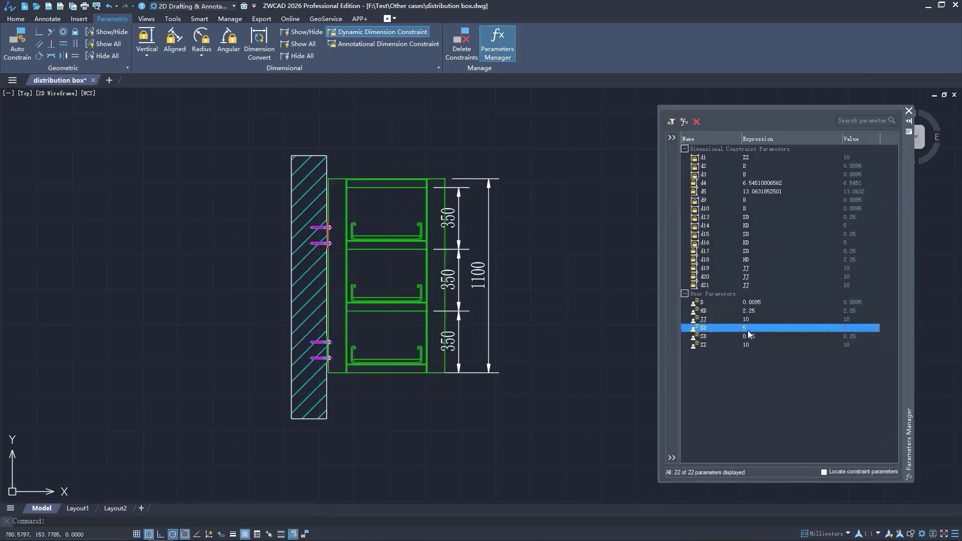
{"action": "double_click", "coordinate": [752, 335]}
{"action": "type", "text": "2"}
{"action": "key", "text": "Return"}
{"action": "left_click", "coordinate": [752, 345]}
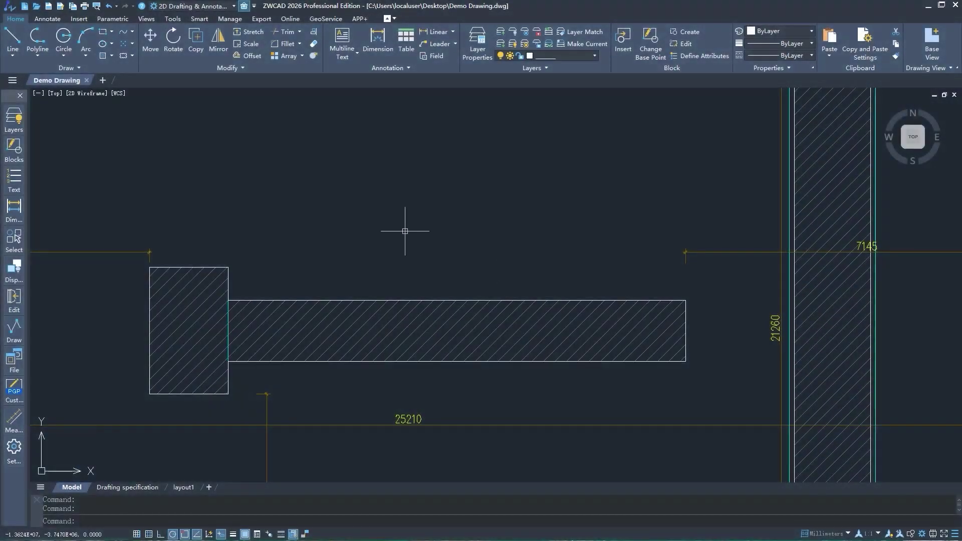
Dock the ToolBox as a horizontal strip at the top
{"action": "left_click", "coordinate": [245, 6]}
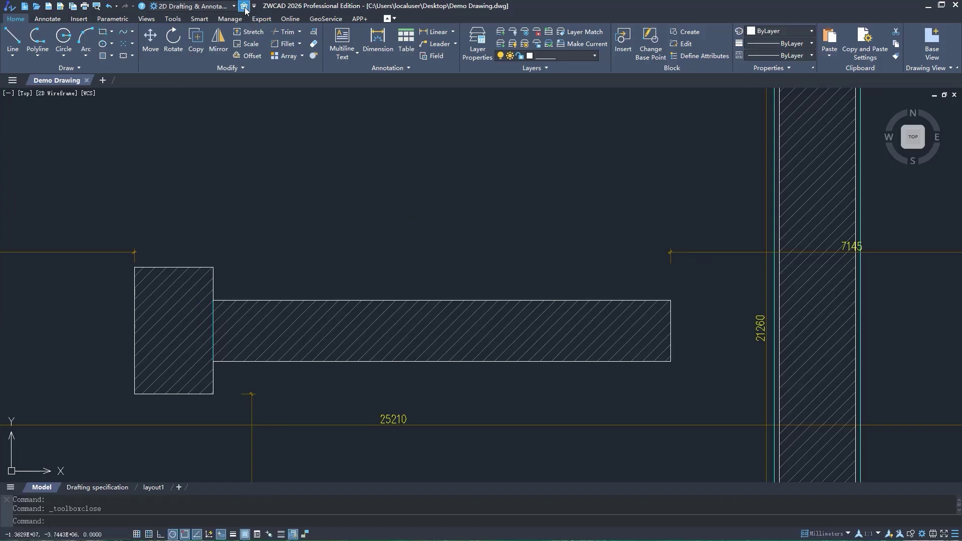
{"action": "mouse_move", "coordinate": [14, 149]}
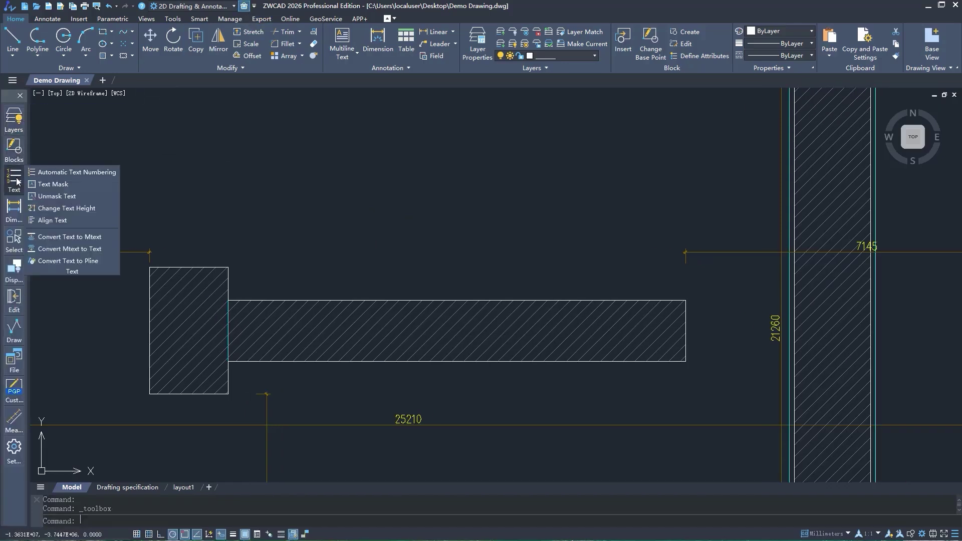
{"action": "mouse_move", "coordinate": [15, 240]}
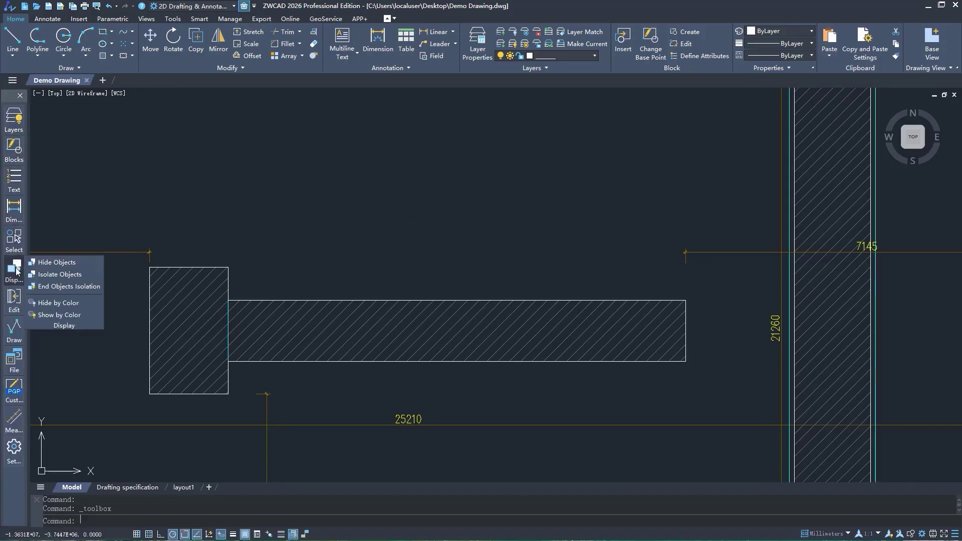
{"action": "left_click_drag", "start_coordinate": [11, 96], "coordinate": [430, 137]}
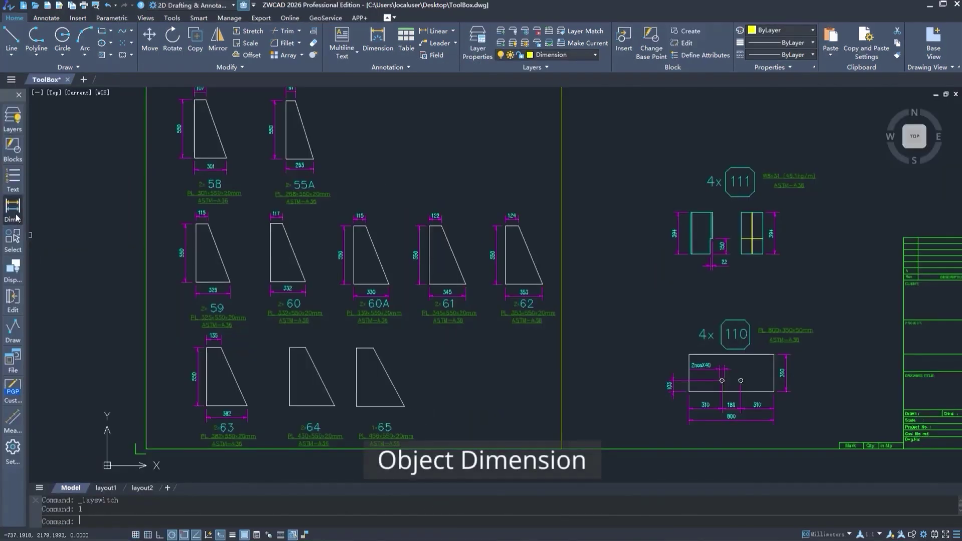
Add Object Dimension dimensions to shape 64
{"action": "left_click", "coordinate": [12, 210]}
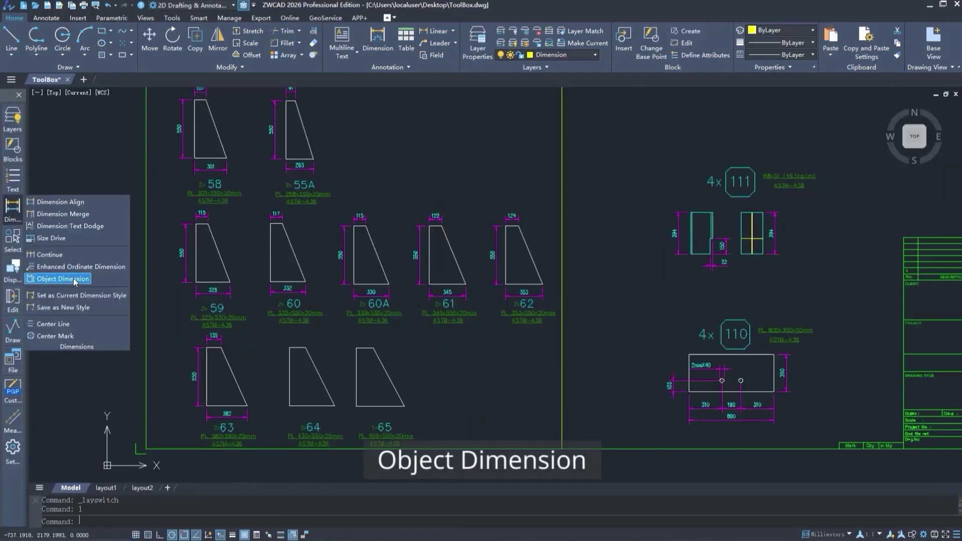
{"action": "left_click", "coordinate": [63, 279]}
{"action": "left_click", "coordinate": [287, 367]}
{"action": "scroll", "coordinate": [308, 369], "scroll_direction": "up", "scroll_amount": 5}
{"action": "scroll", "coordinate": [354, 215], "scroll_direction": "down", "scroll_amount": 1}
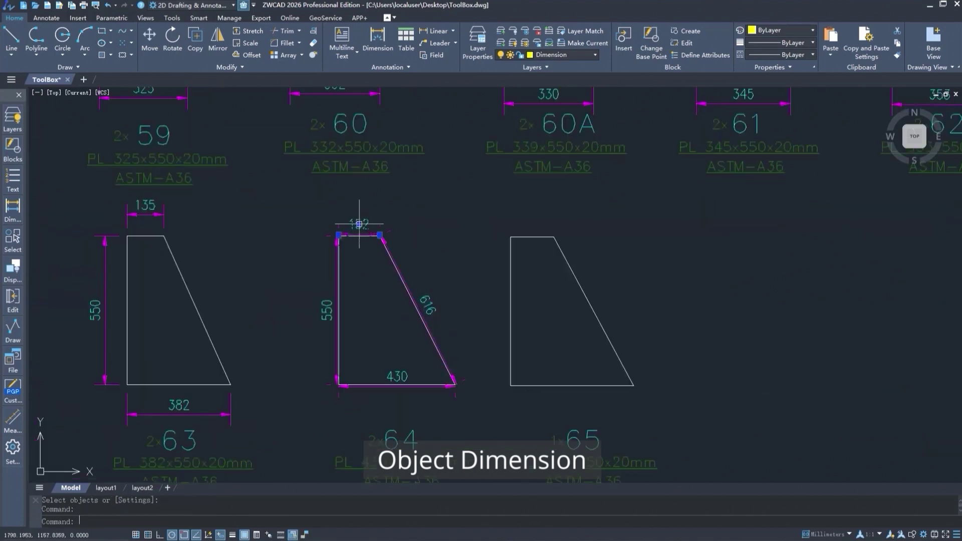
{"action": "right_click", "coordinate": [328, 313]}
{"action": "key", "text": "Escape"}
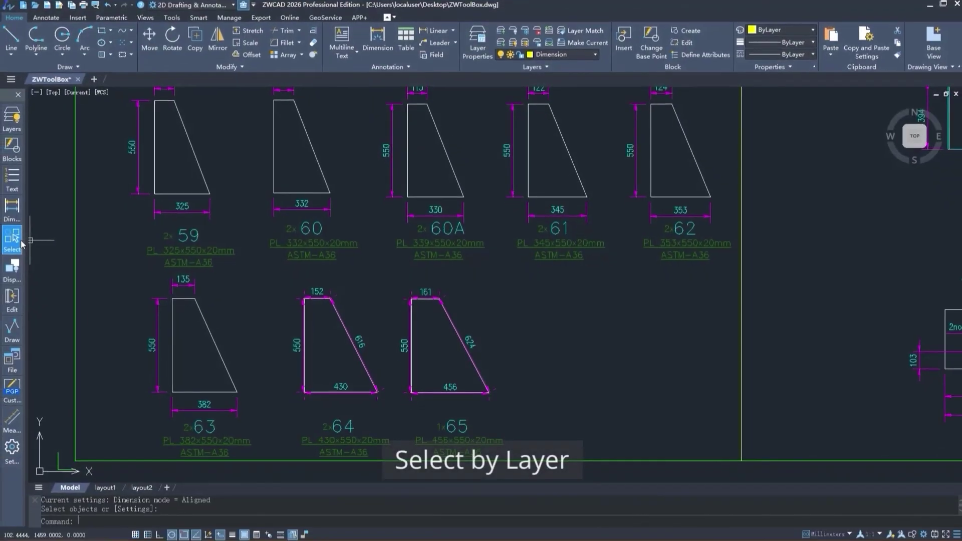
Select everything on shape 64's layer with Select by Layer
{"action": "left_click", "coordinate": [22, 244]}
{"action": "left_click", "coordinate": [51, 244]}
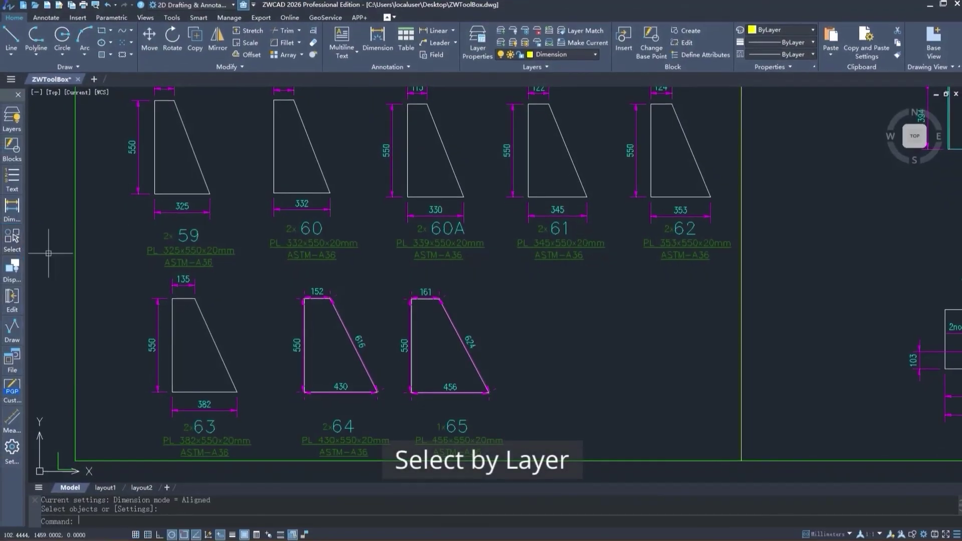
{"action": "left_click", "coordinate": [317, 299]}
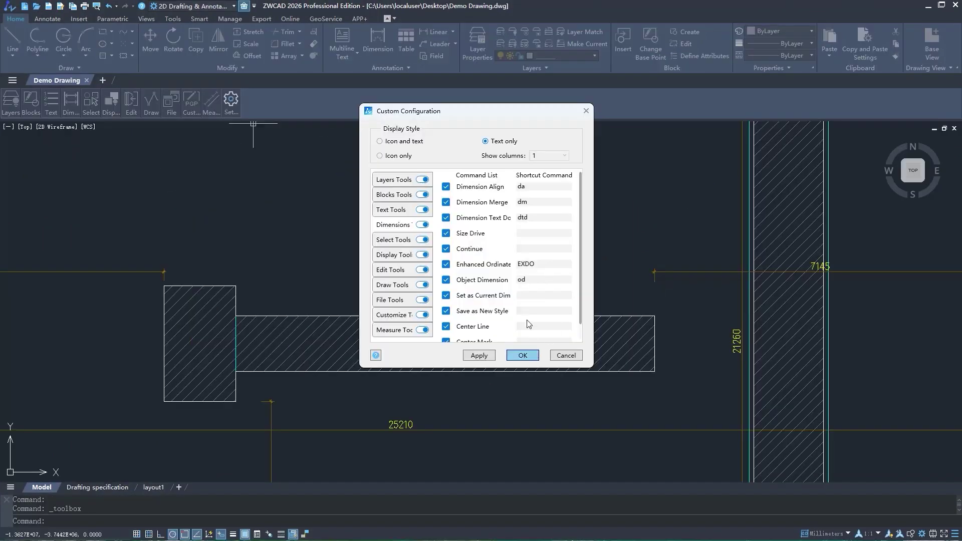
Confirm the text-only toolbox setup and create layer switch shortcut '1' for BS-DIMENSION
{"action": "key", "text": "Return"}
{"action": "left_click", "coordinate": [14, 94]}
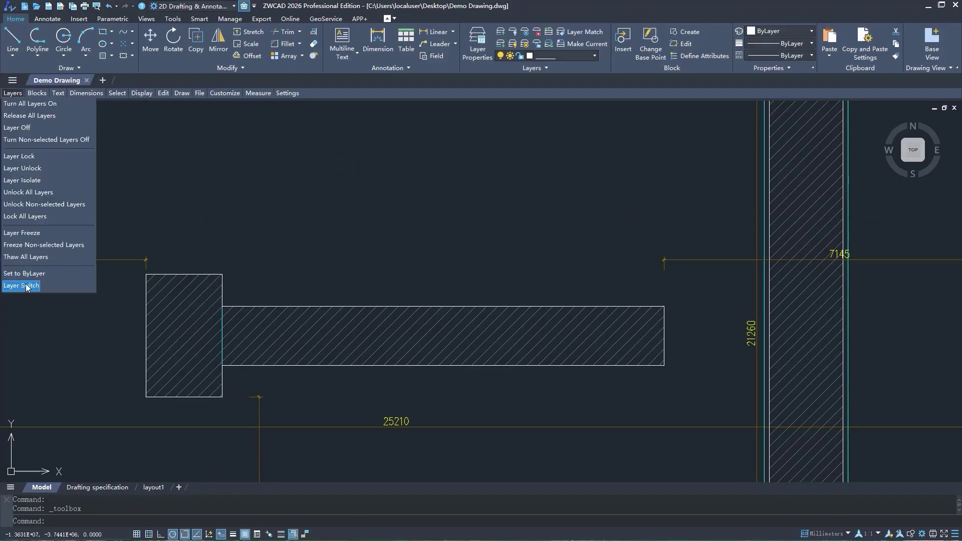
{"action": "left_click", "coordinate": [22, 285]}
{"action": "left_click", "coordinate": [560, 185]}
{"action": "left_click", "coordinate": [535, 276]}
{"action": "left_click", "coordinate": [502, 320]}
{"action": "type", "text": "1"}
{"action": "left_click", "coordinate": [476, 301]}
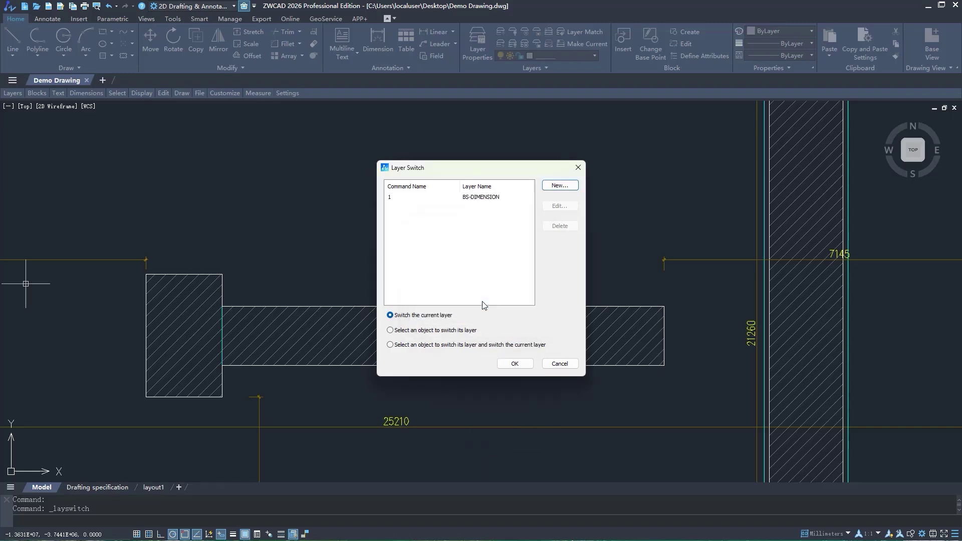
{"action": "left_click", "coordinate": [514, 363]}
Make BS-DIMENSION current, dimension the T outline, and align the top 9015 with 1550
{"action": "type", "text": "1"}
{"action": "key", "text": "Return"}
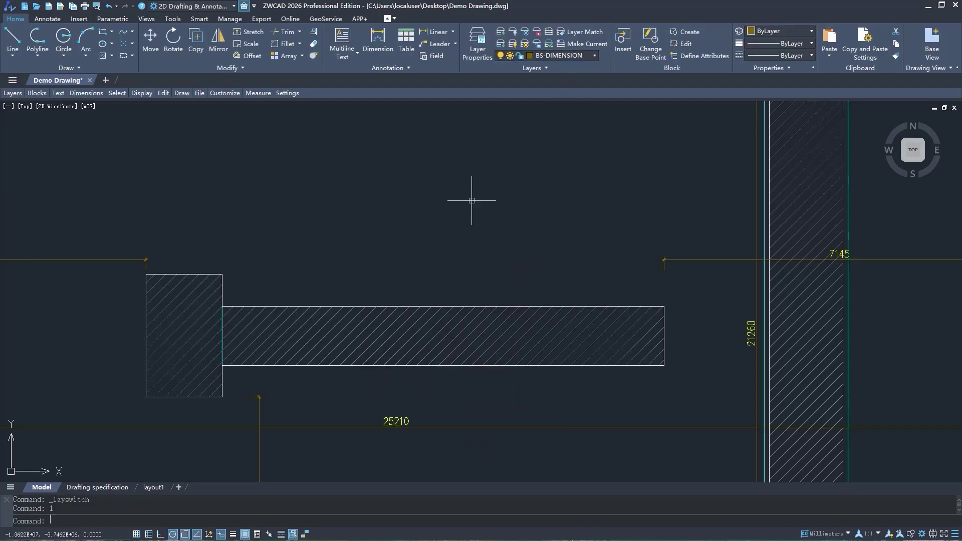
{"action": "left_click", "coordinate": [472, 305]}
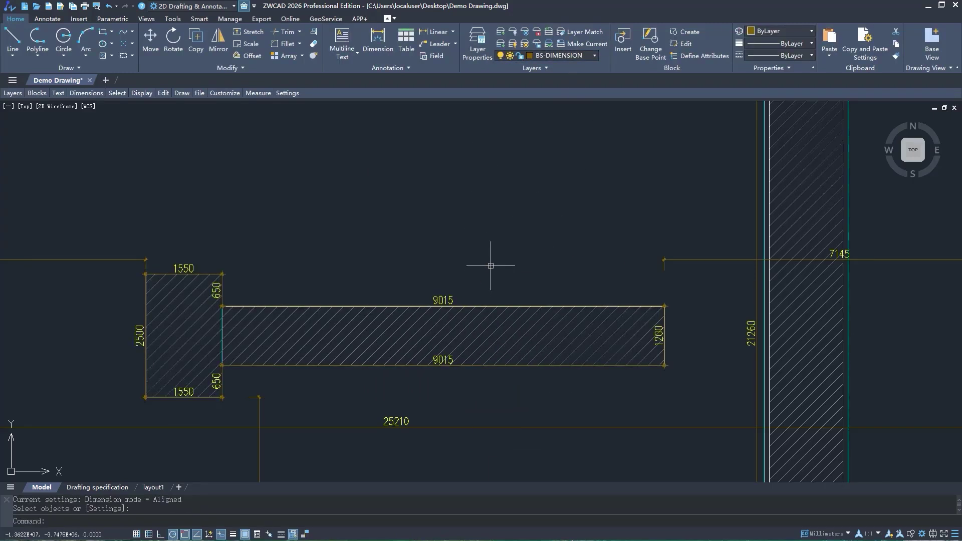
{"action": "type", "text": "dimalign"}
{"action": "key", "text": "Return"}
{"action": "left_click", "coordinate": [526, 306]}
{"action": "key", "text": "Return"}
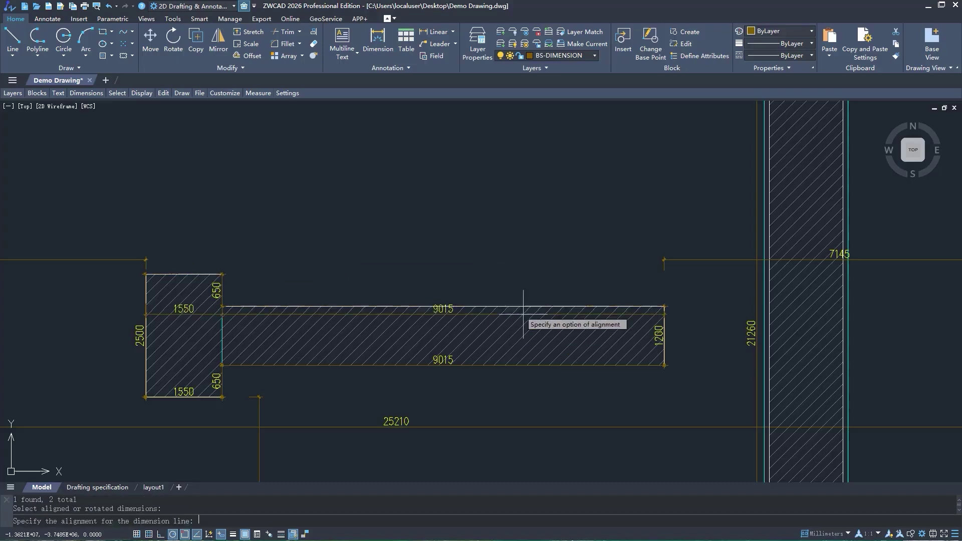
{"action": "type", "text": "D"}
{"action": "key", "text": "Return"}
{"action": "left_click", "coordinate": [666, 260]}
Align the two 650 dimensions and the 1200 dimension on one line
{"action": "key", "text": "Return"}
{"action": "left_click", "coordinate": [216, 290]}
{"action": "left_click", "coordinate": [216, 380]}
{"action": "left_click", "coordinate": [659, 335]}
{"action": "key", "text": "Return"}
{"action": "type", "text": "D"}
{"action": "key", "text": "Return"}
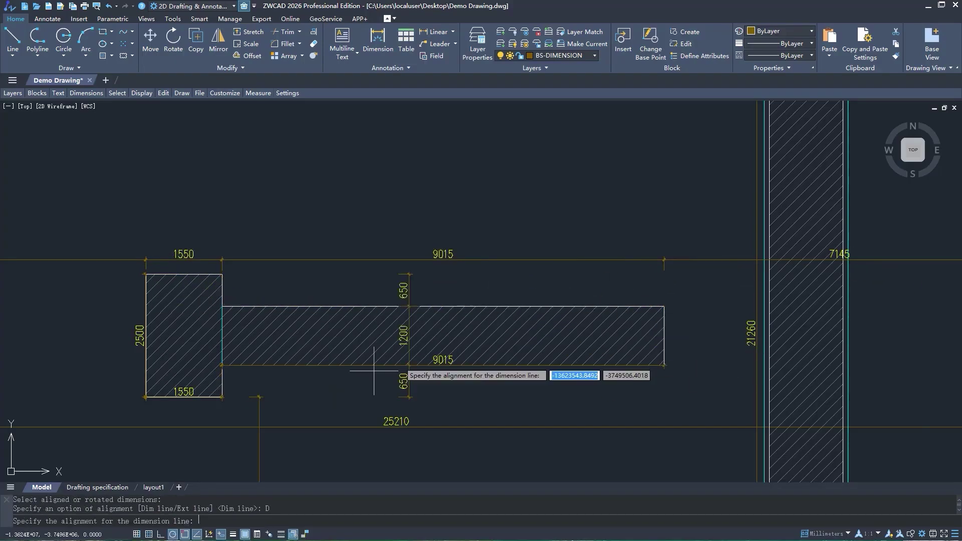
{"action": "left_click", "coordinate": [303, 383]}
Merge the bottom 1550 and 9015 dimensions into a 10565 total below the outline
{"action": "key", "text": "Return"}
{"action": "left_click", "coordinate": [180, 393]}
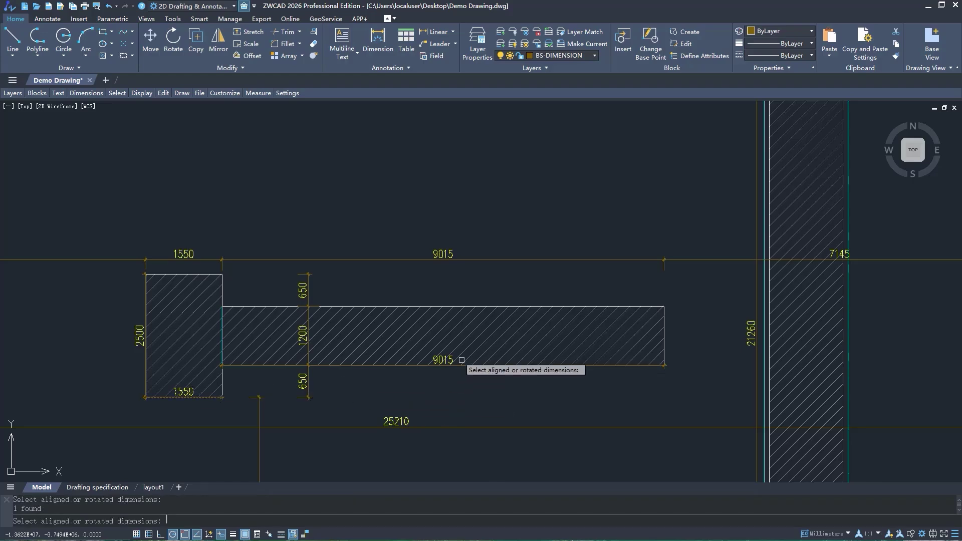
{"action": "left_click", "coordinate": [452, 360]}
{"action": "key", "text": "Return"}
{"action": "left_click", "coordinate": [461, 410]}
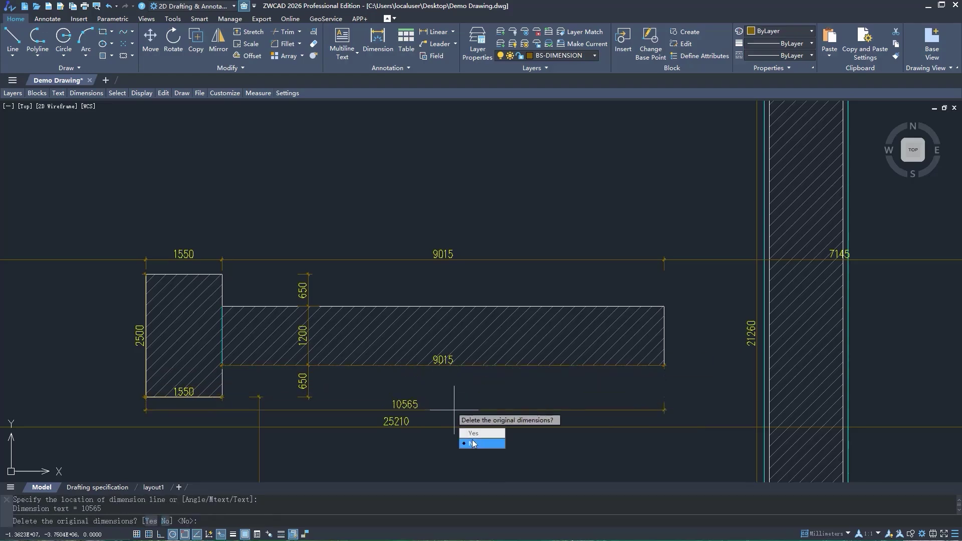
{"action": "type", "text": "Y"}
{"action": "key", "text": "Return"}
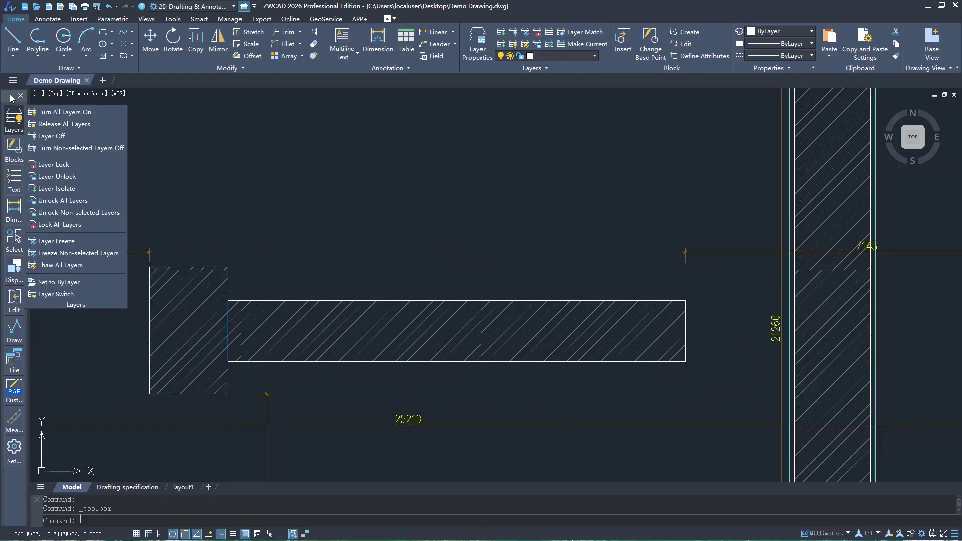
Dock the ToolBox horizontally and apply the text-only dimension tool configuration
{"action": "left_click_drag", "start_coordinate": [6, 100], "coordinate": [473, 70]}
{"action": "left_click", "coordinate": [231, 100]}
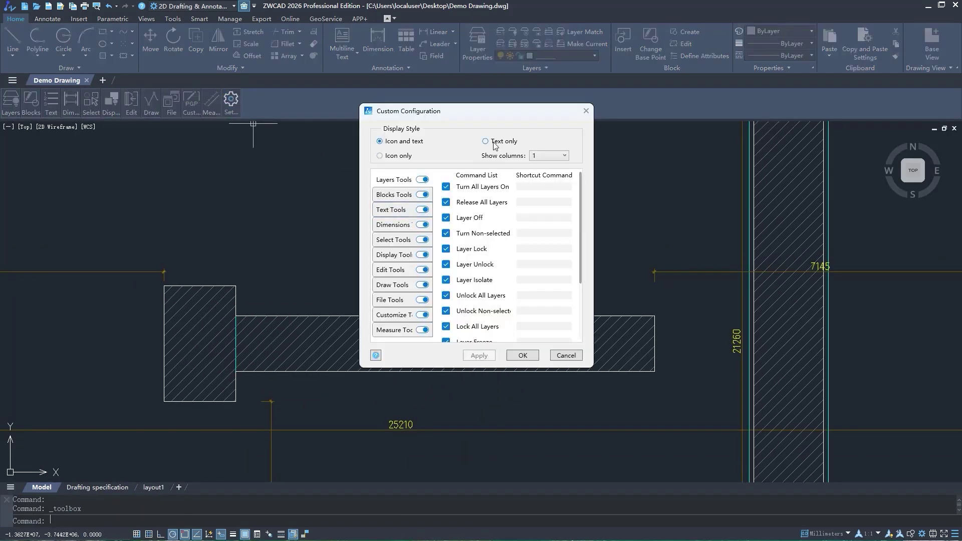
{"action": "left_click", "coordinate": [393, 224]}
{"action": "left_click", "coordinate": [543, 187]}
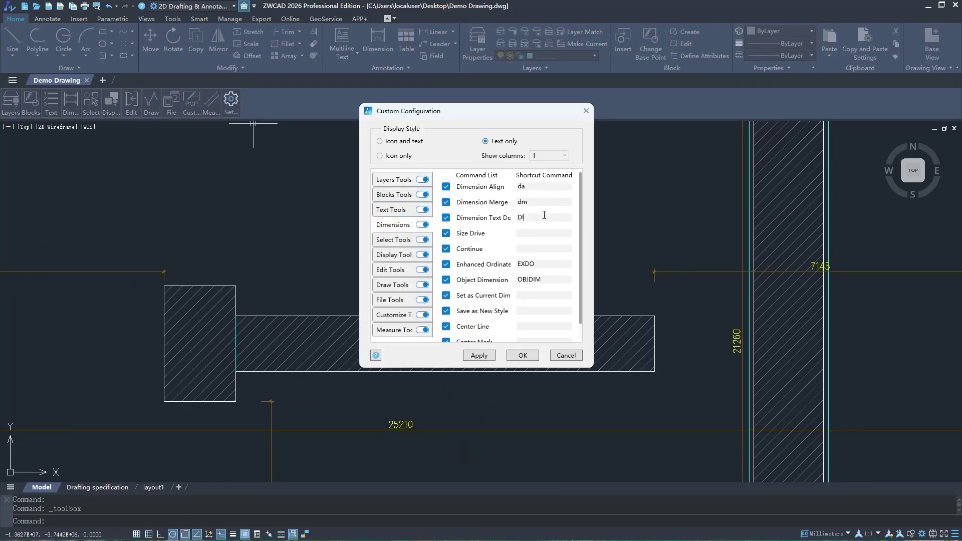
{"action": "left_click", "coordinate": [535, 354]}
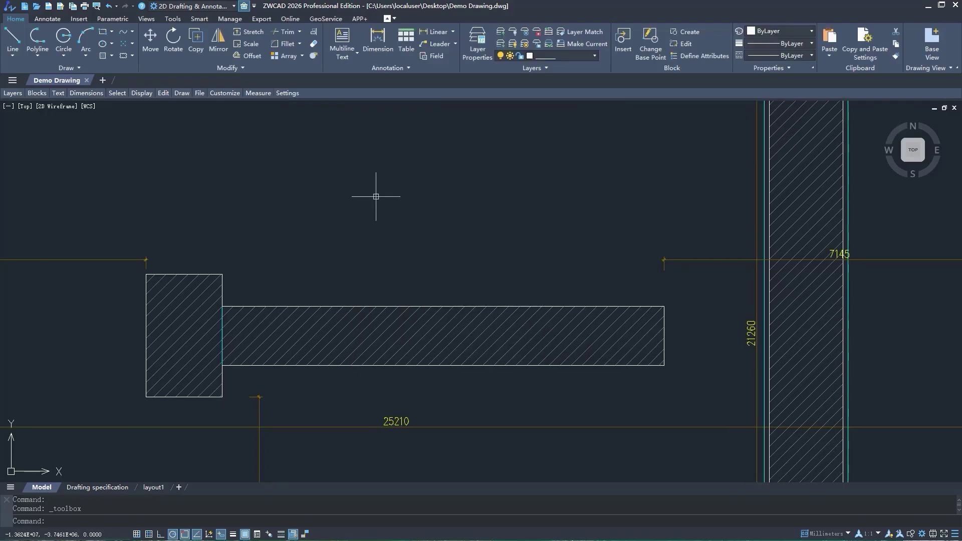
Add a layer switch entry and run the '1' shortcut twice
{"action": "left_click", "coordinate": [15, 95]}
{"action": "left_click", "coordinate": [561, 308]}
{"action": "left_click", "coordinate": [498, 366]}
{"action": "left_click", "coordinate": [516, 363]}
{"action": "type", "text": "1"}
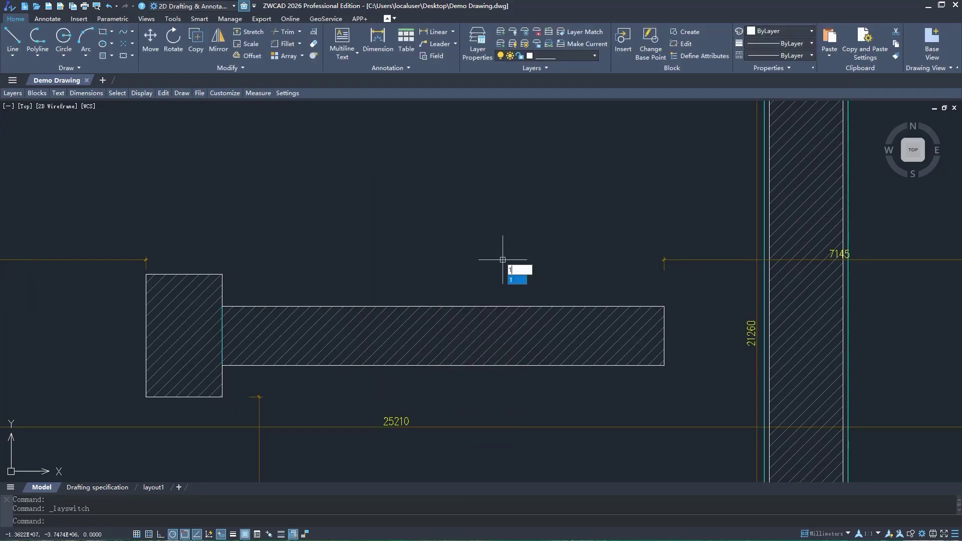
{"action": "key", "text": "Return"}
{"action": "type", "text": "1"}
{"action": "key", "text": "Return"}
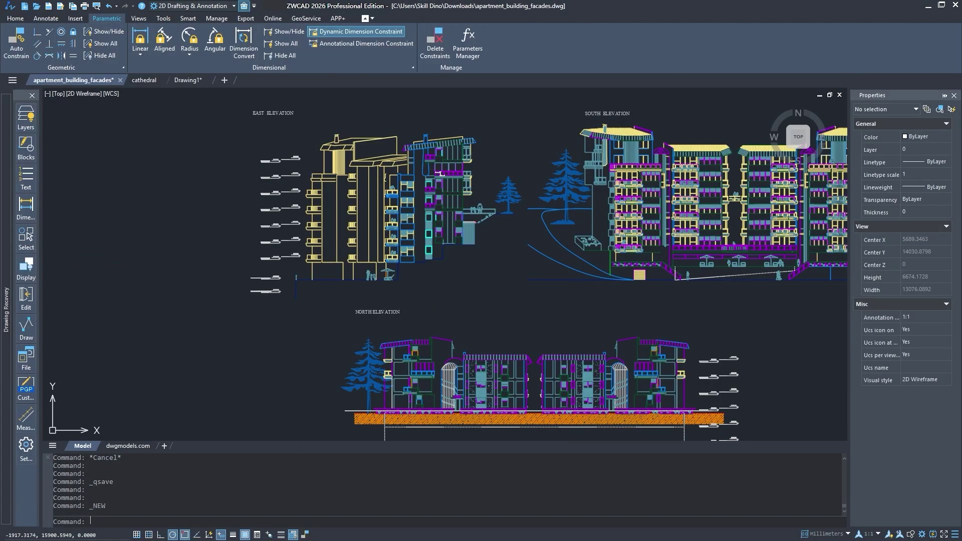
Browse the Blocks, Text and Dimensions flyouts, then start Select by Block Name
{"action": "left_click", "coordinate": [31, 142]}
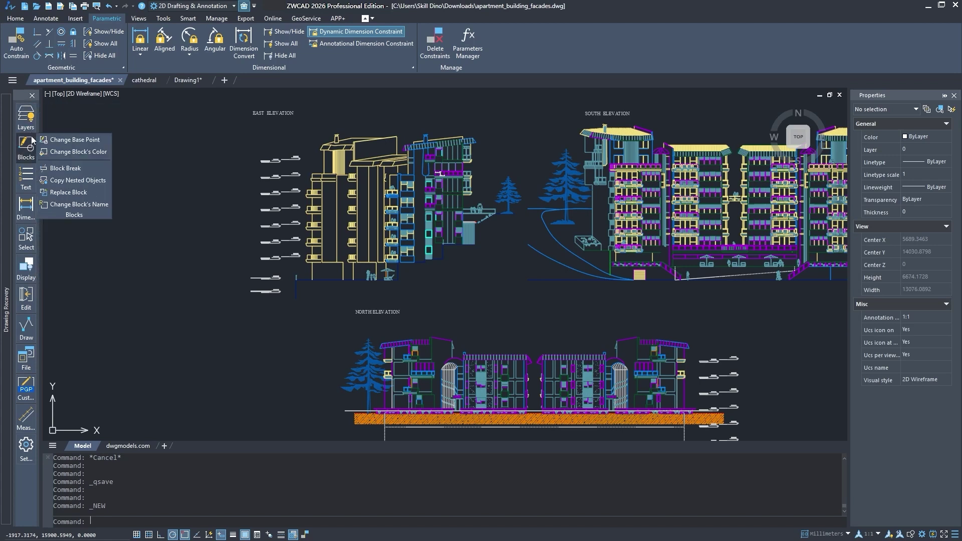
{"action": "mouse_move", "coordinate": [30, 185]}
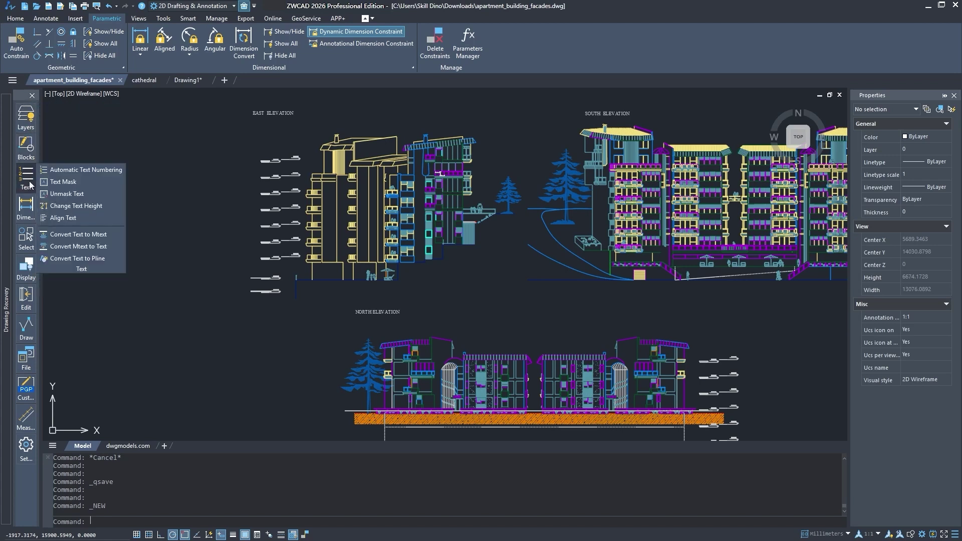
{"action": "mouse_move", "coordinate": [32, 213]}
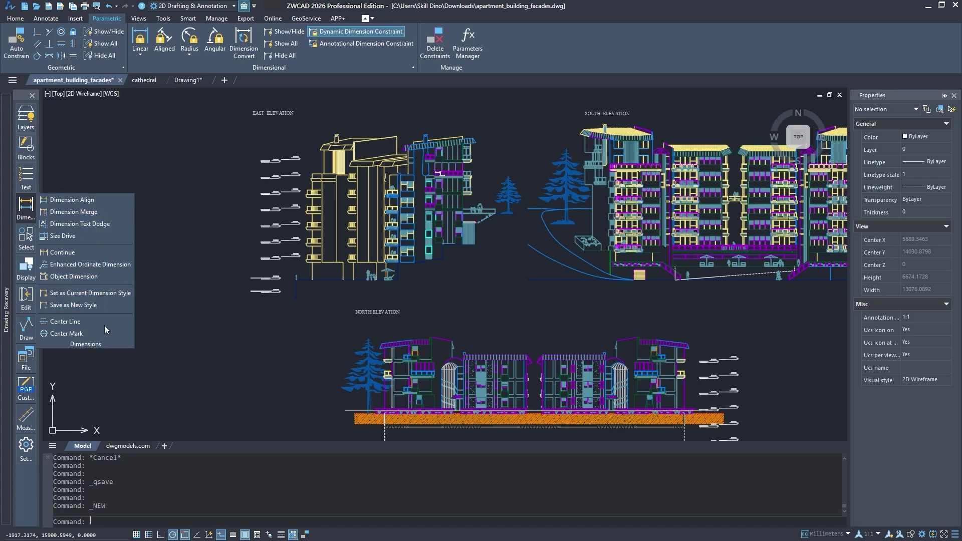
{"action": "mouse_move", "coordinate": [21, 229]}
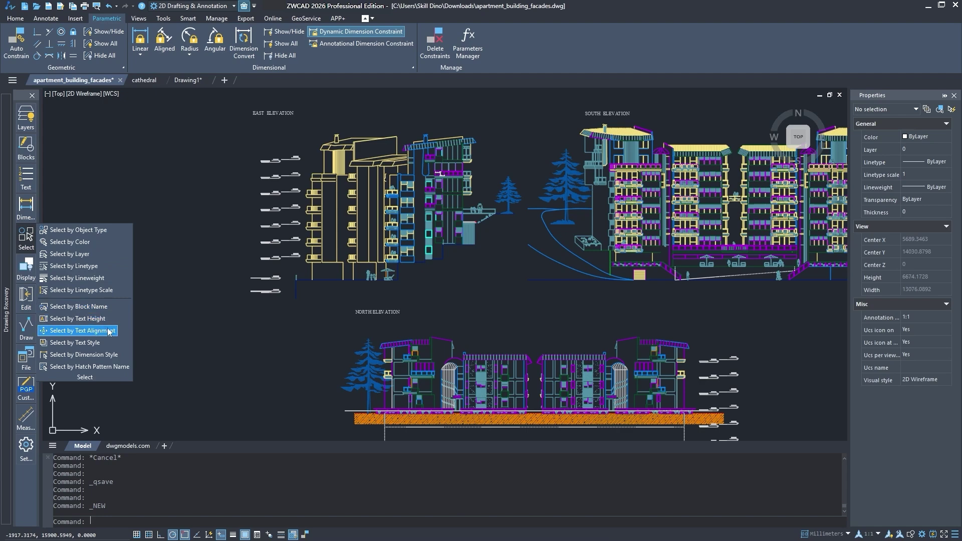
{"action": "left_click", "coordinate": [93, 307]}
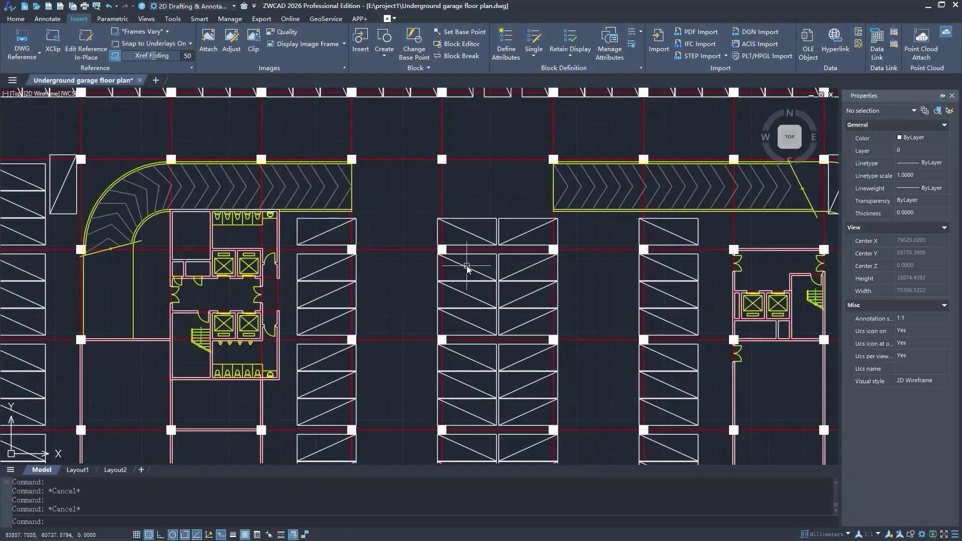
Select the diagonal stall lines and the sink's and toilet's edge lines with windows
{"action": "left_click", "coordinate": [471, 270]}
{"action": "left_click", "coordinate": [416, 273]}
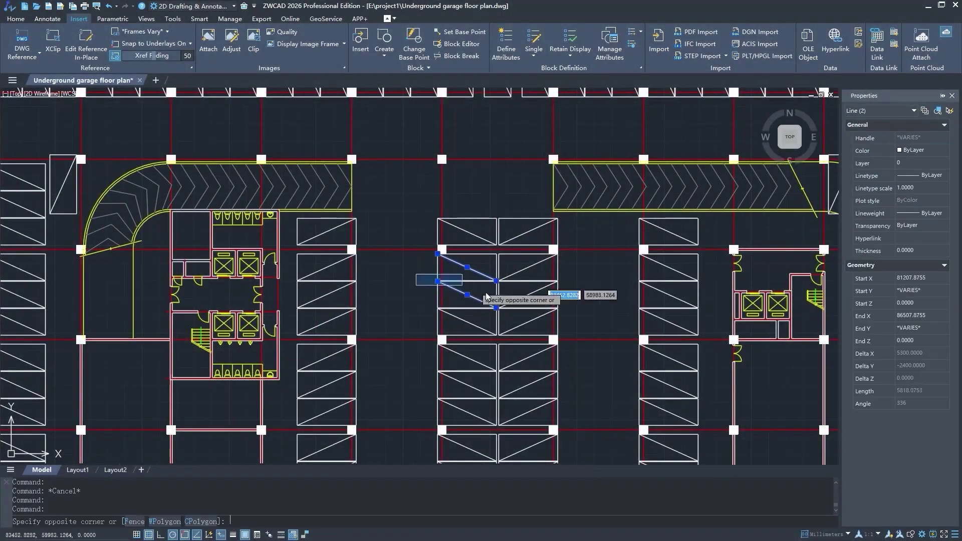
{"action": "left_click", "coordinate": [583, 333]}
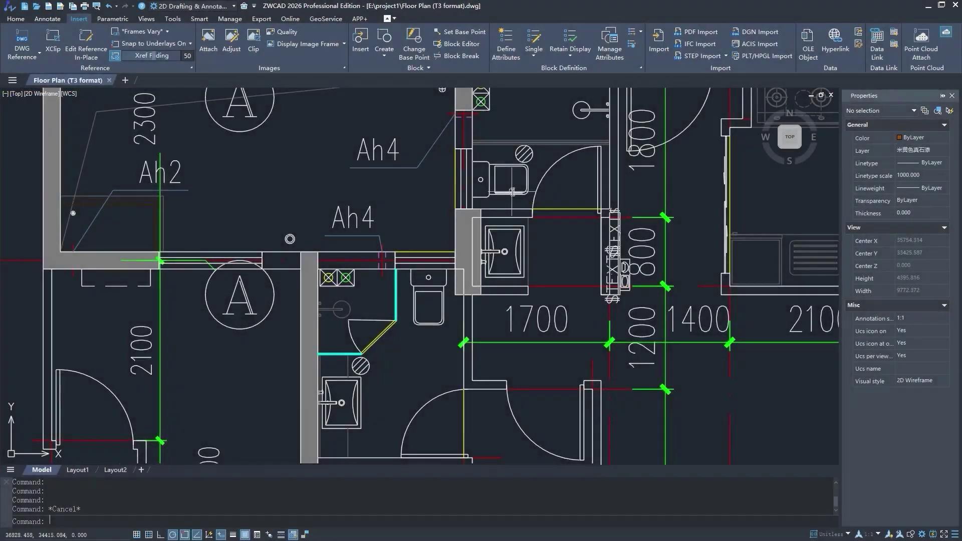
{"action": "left_click", "coordinate": [514, 229]}
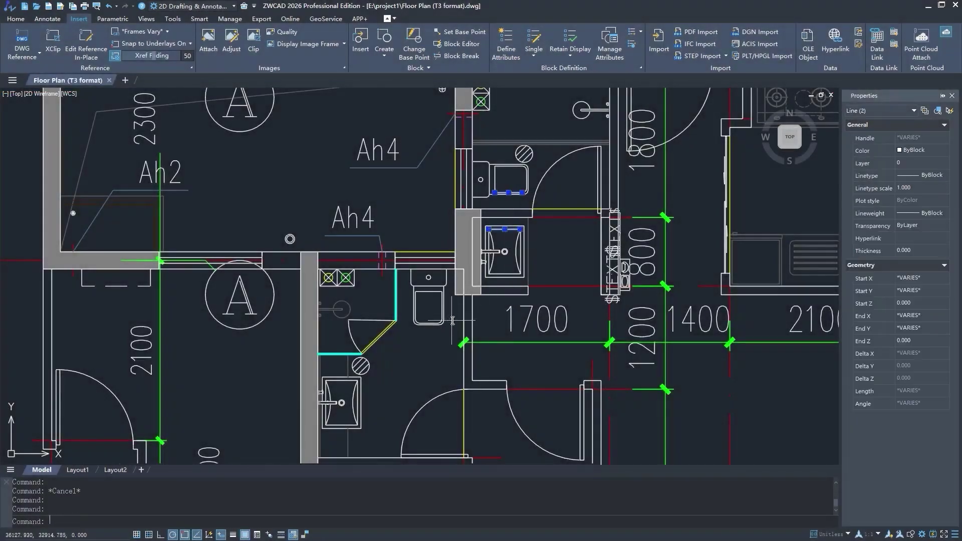
{"action": "left_click", "coordinate": [452, 321]}
{"action": "left_click", "coordinate": [406, 282]}
{"action": "left_click", "coordinate": [421, 380]}
{"action": "left_click", "coordinate": [339, 399]}
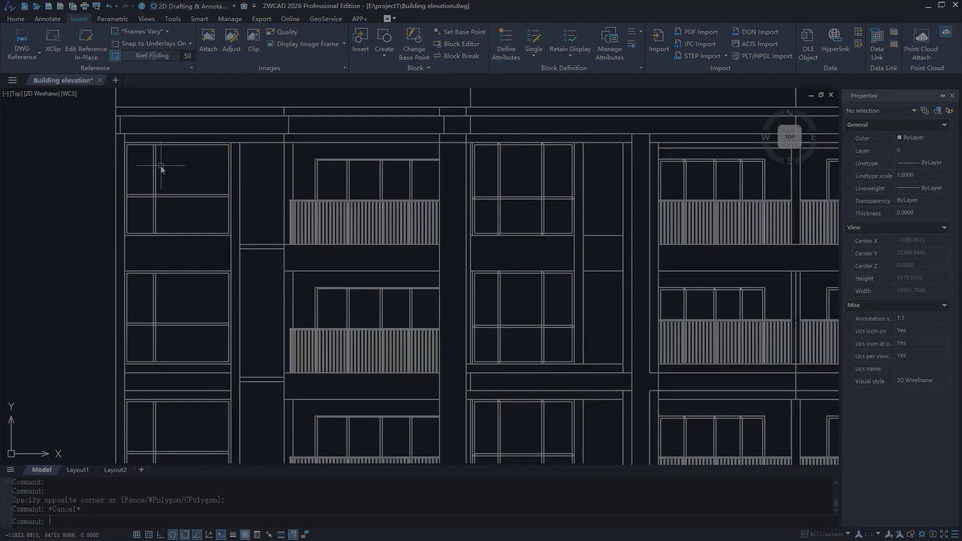
Select seven elevation window lines with a right-to-left crossing window
{"action": "left_click", "coordinate": [155, 166]}
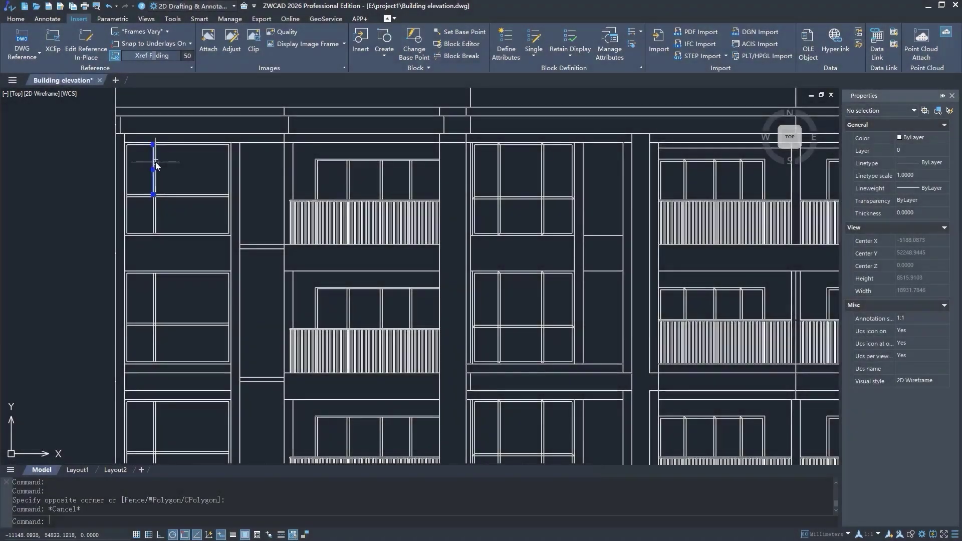
{"action": "left_click", "coordinate": [179, 198]}
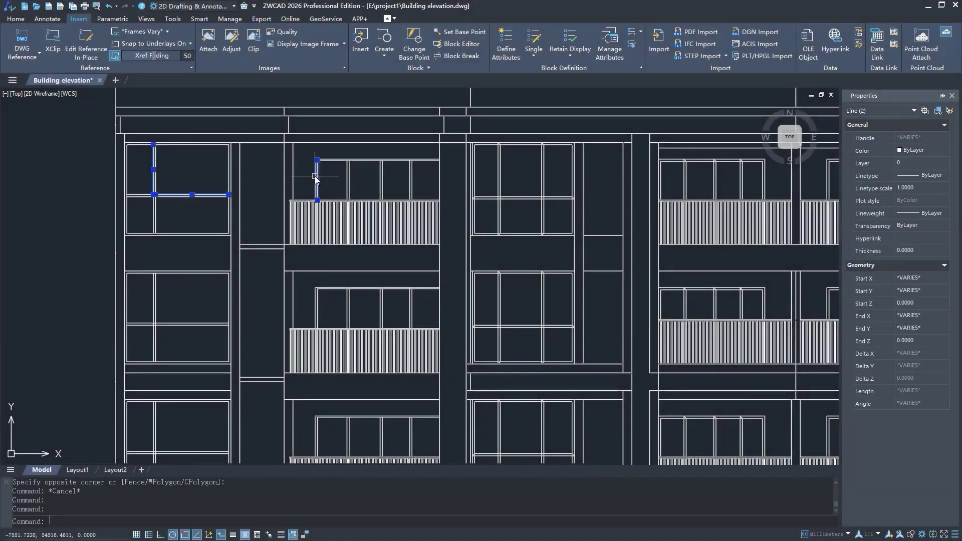
{"action": "key", "text": "Escape"}
{"action": "left_click", "coordinate": [335, 301]}
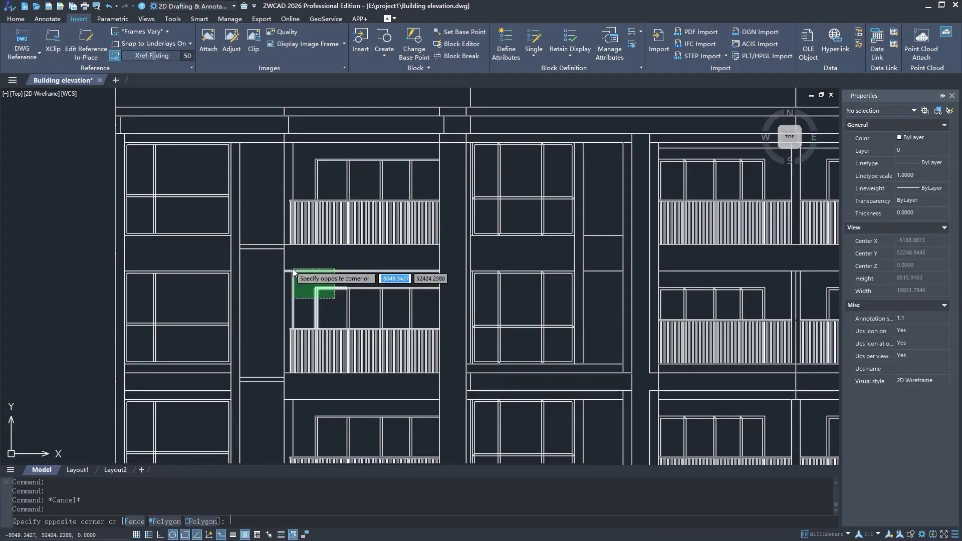
{"action": "left_click", "coordinate": [294, 272]}
Window-select the five lines of one parking-space box in the garage plan
{"action": "left_click", "coordinate": [386, 189]}
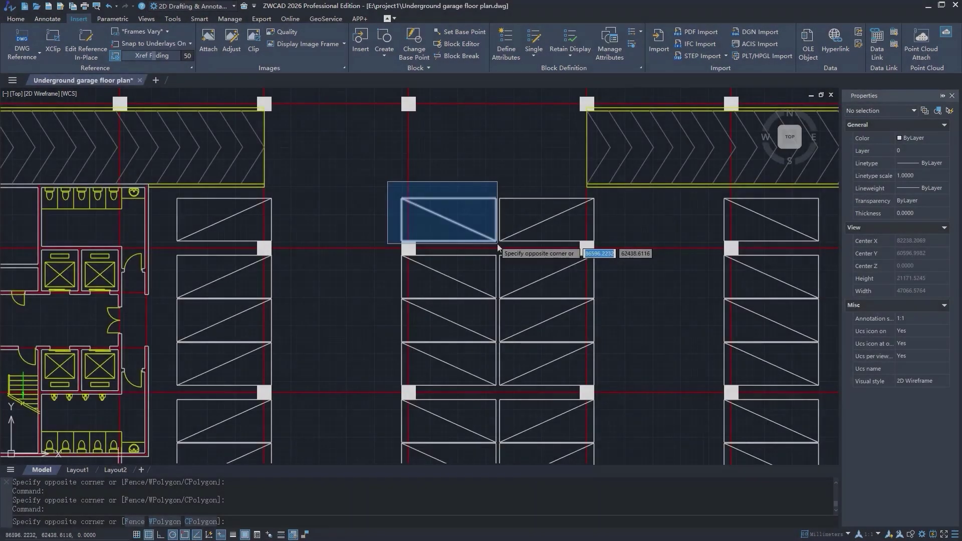
{"action": "left_click", "coordinate": [498, 246]}
{"action": "right_click", "coordinate": [497, 247]}
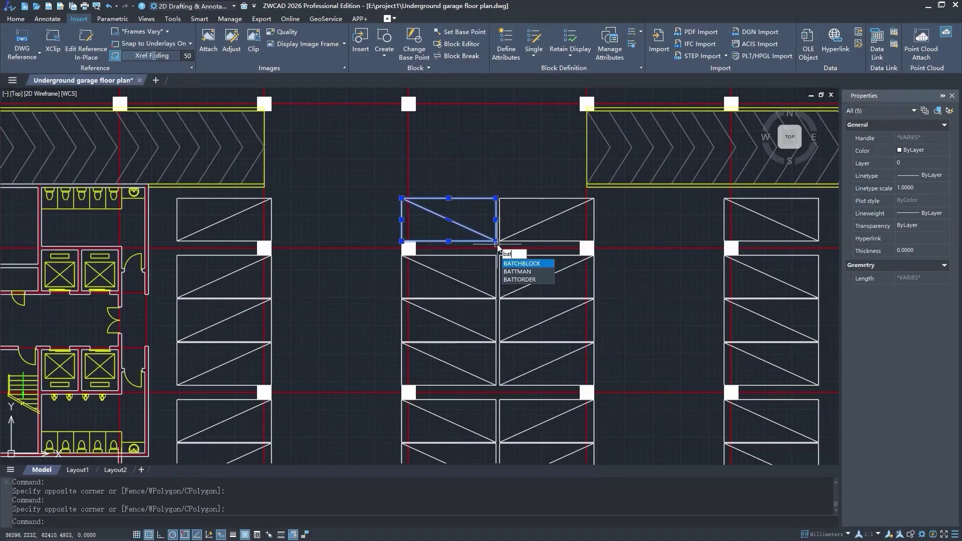
Batch-convert the 157 matching parking-space boxes into chewei block references
{"action": "key", "text": "Escape"}
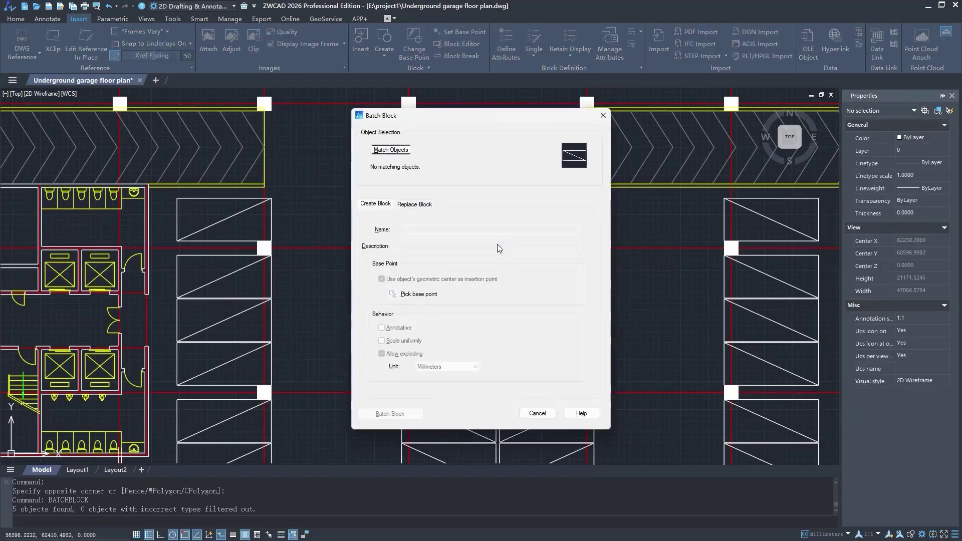
{"action": "left_click", "coordinate": [396, 150]}
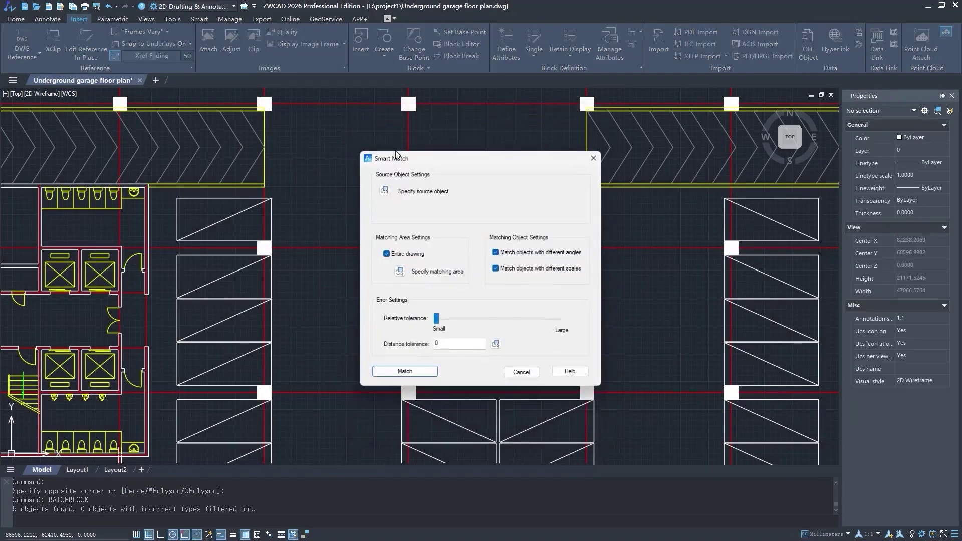
{"action": "left_click", "coordinate": [404, 372]}
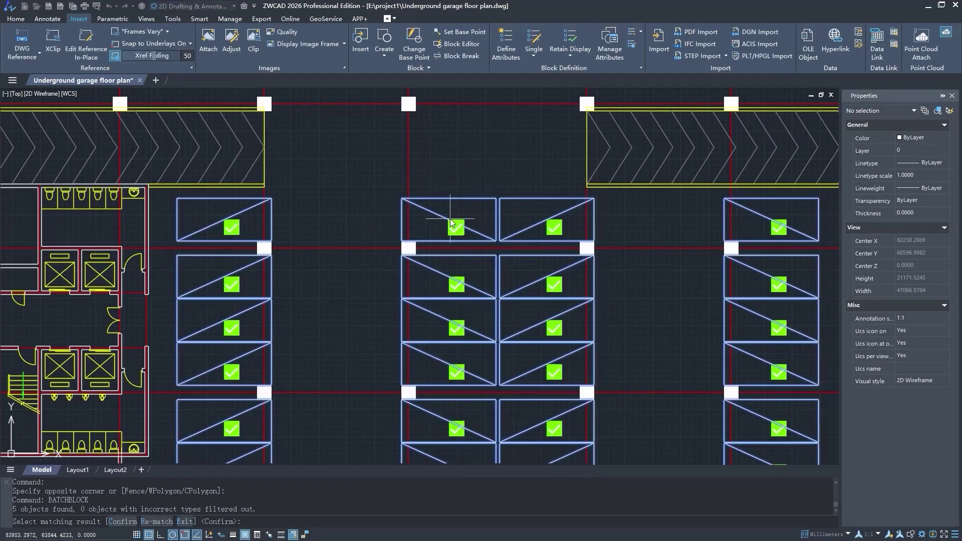
{"action": "key", "text": "Return"}
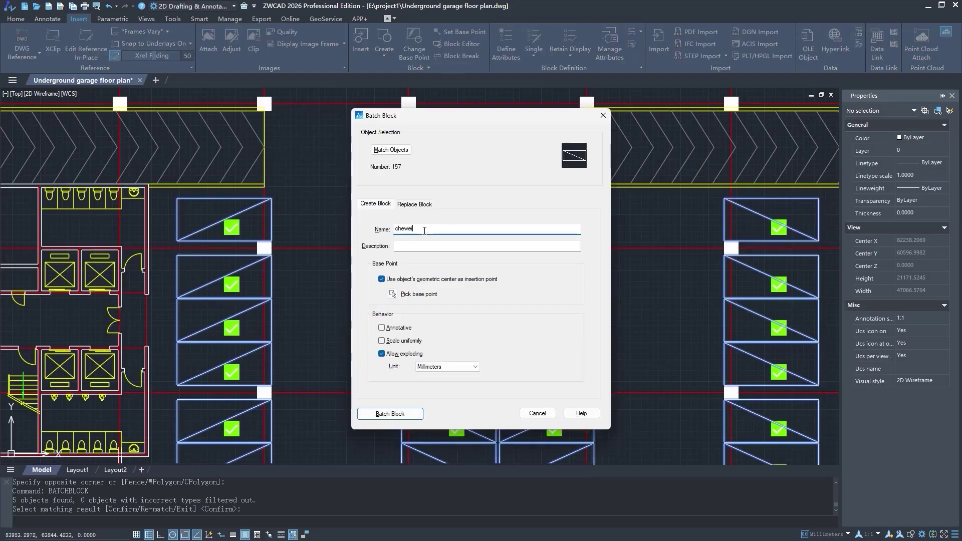
{"action": "left_click", "coordinate": [416, 415]}
{"action": "left_click", "coordinate": [506, 299]}
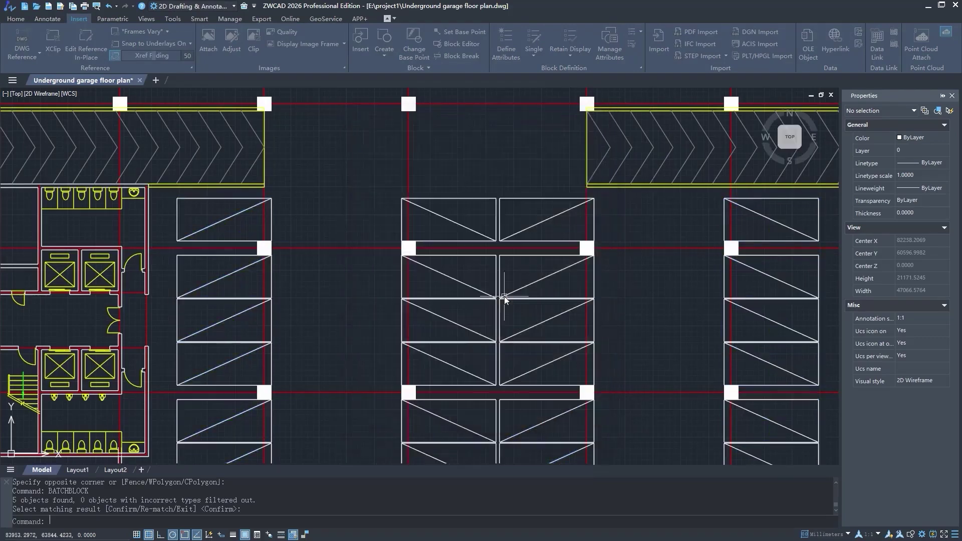
{"action": "left_click", "coordinate": [469, 232]}
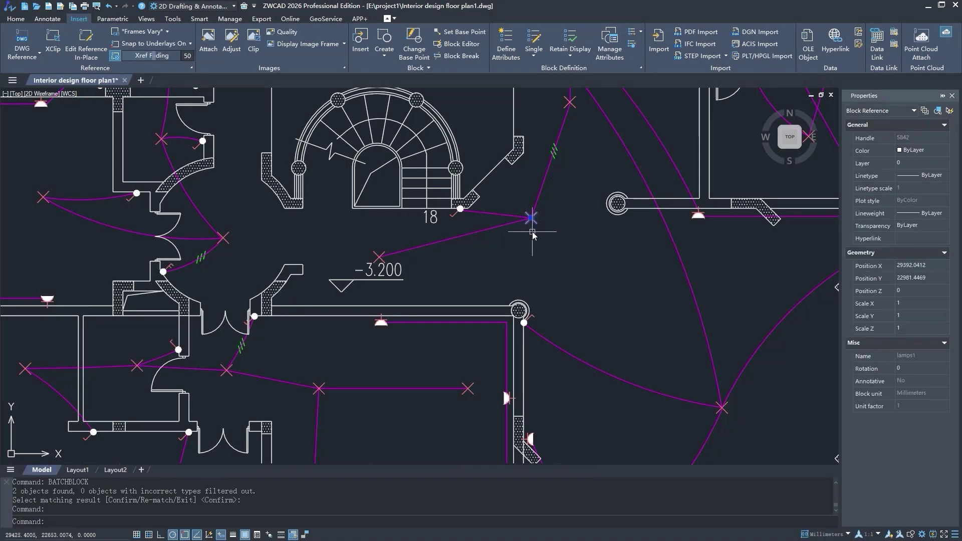
Replace all 34 matching lamps1 symbols with the chandelier block via batch block
{"action": "key", "text": "Return"}
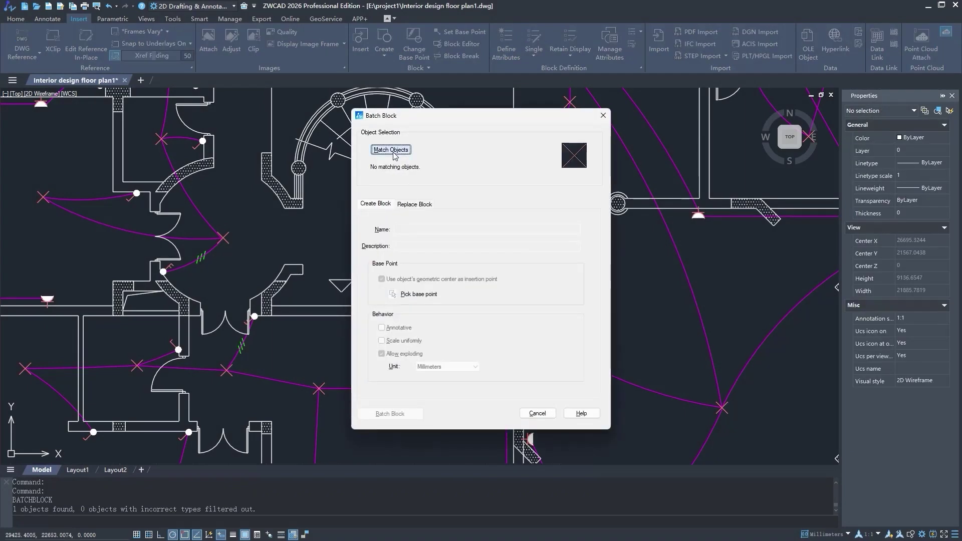
{"action": "left_click", "coordinate": [391, 150]}
{"action": "left_click", "coordinate": [406, 372]}
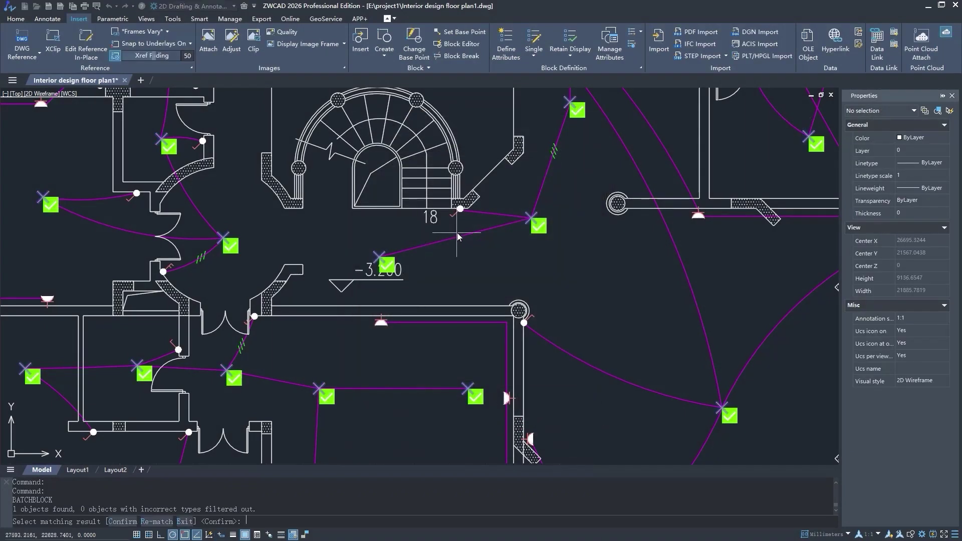
{"action": "left_click", "coordinate": [415, 205]}
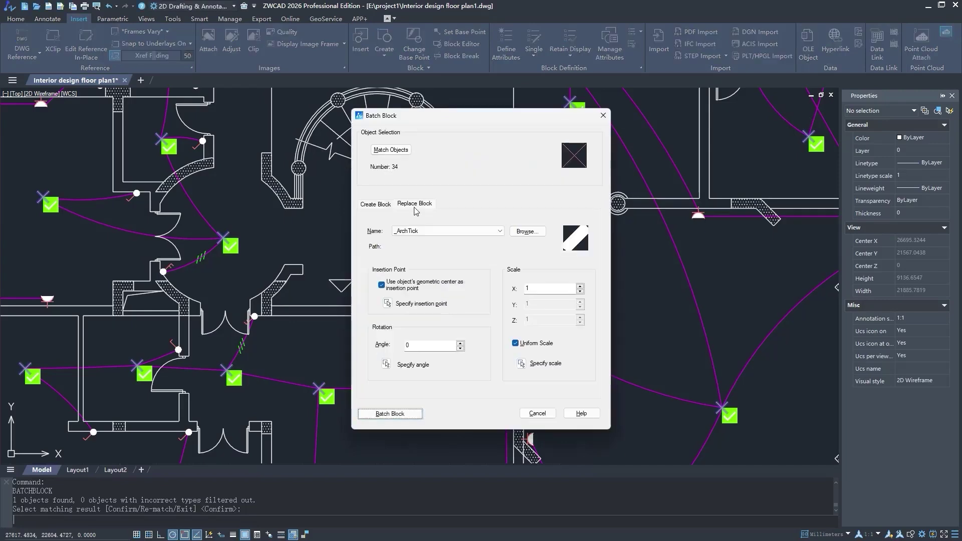
{"action": "left_click", "coordinate": [430, 232]}
{"action": "left_click", "coordinate": [430, 247]}
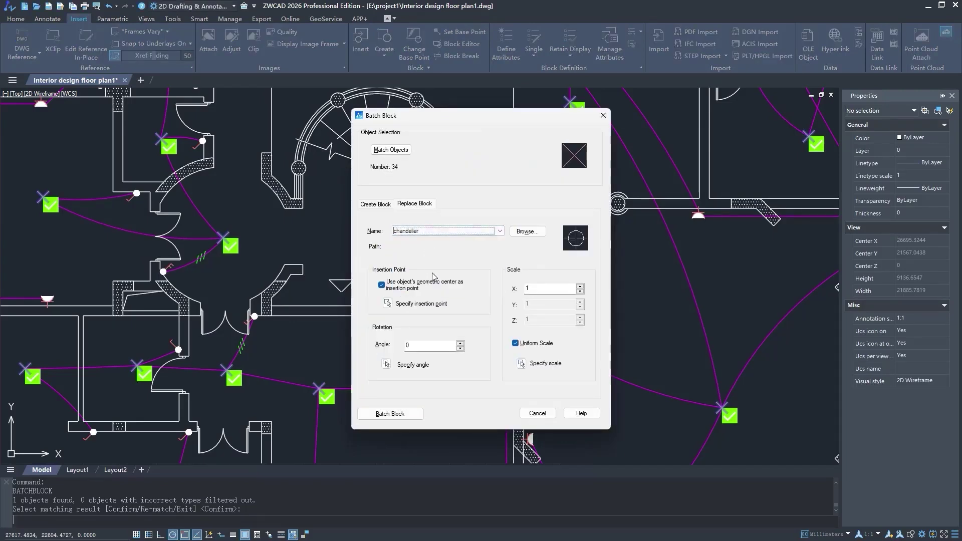
{"action": "left_click", "coordinate": [415, 413]}
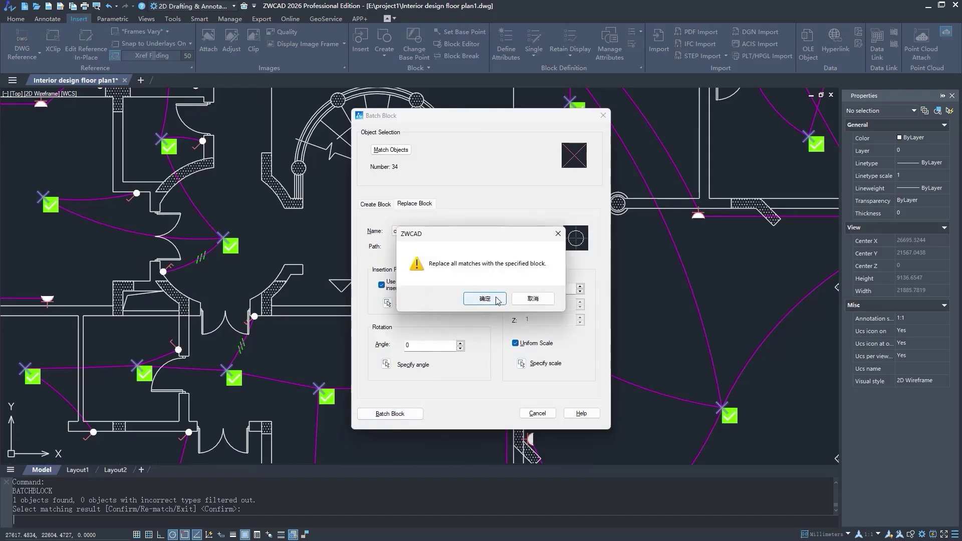
{"action": "left_click", "coordinate": [485, 298]}
{"action": "left_click", "coordinate": [540, 226]}
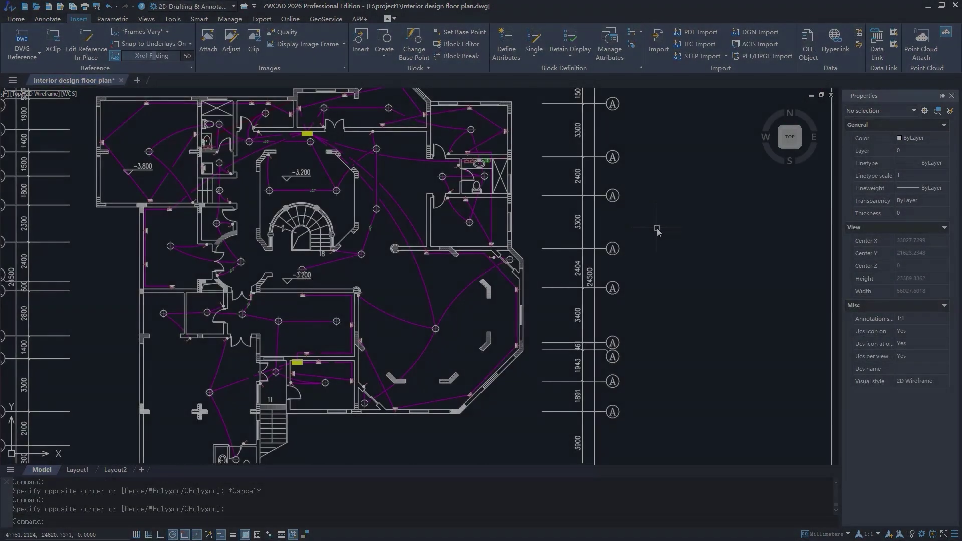
Start COUNT and choose the chandelier, switch, receptacle and Waterproof sockets blocks to count
{"action": "type", "text": "coun"}
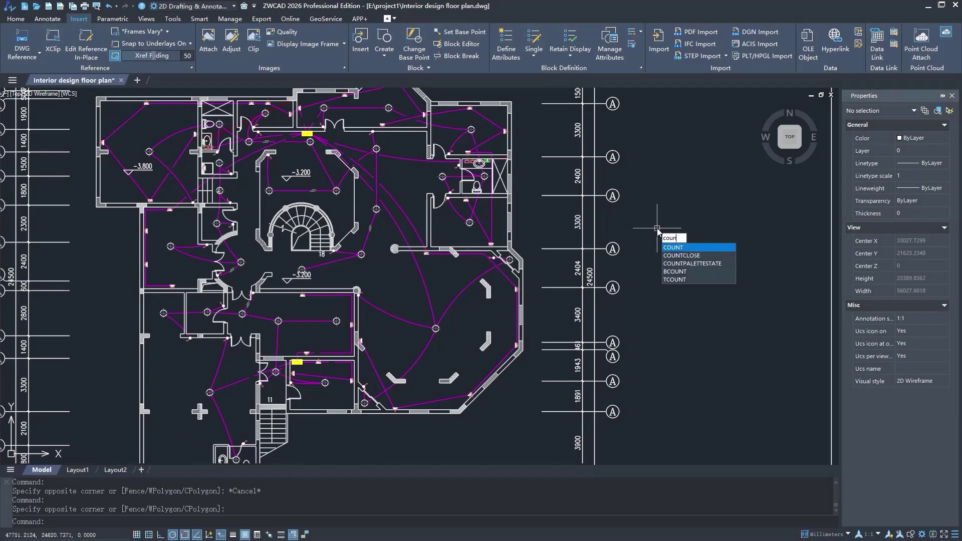
{"action": "key", "text": "Return"}
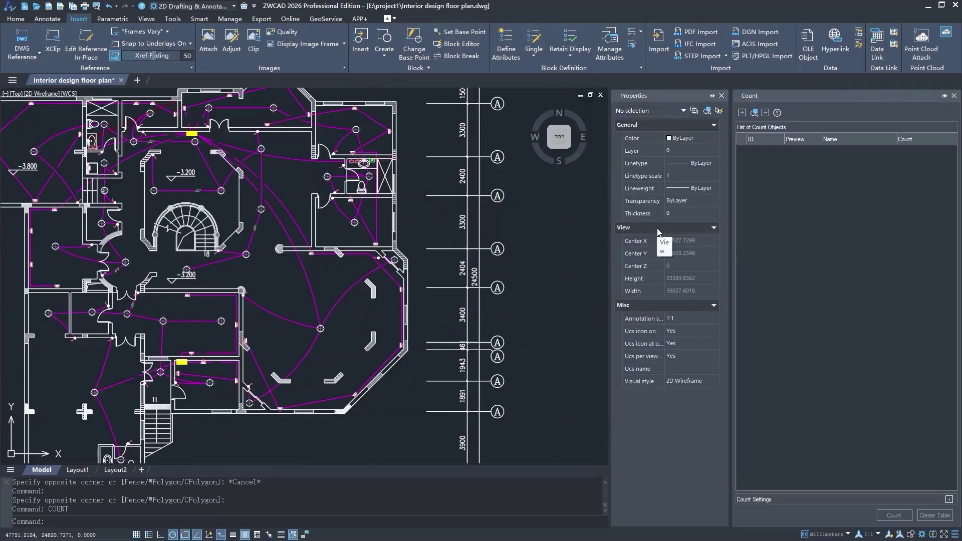
{"action": "left_click", "coordinate": [742, 112]}
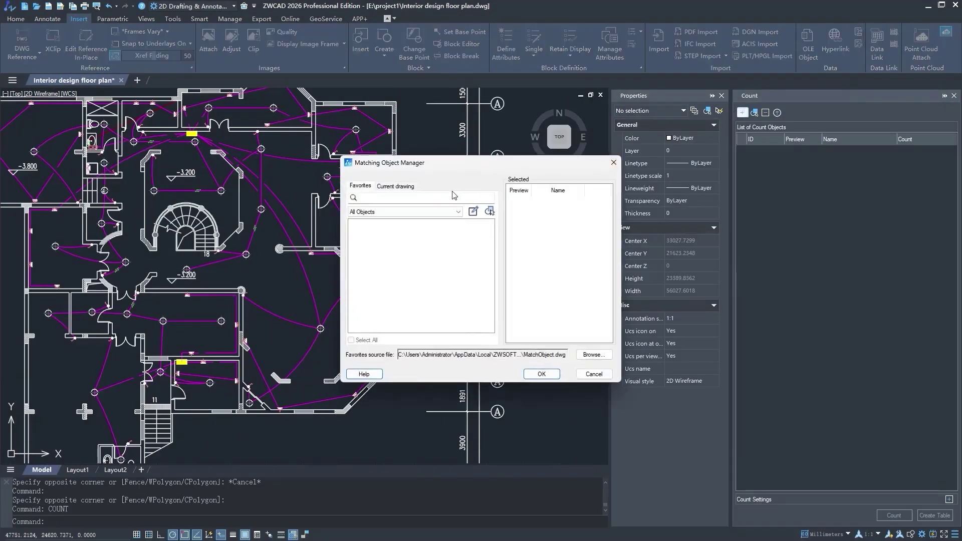
{"action": "left_click", "coordinate": [396, 186]}
{"action": "left_click", "coordinate": [410, 232]}
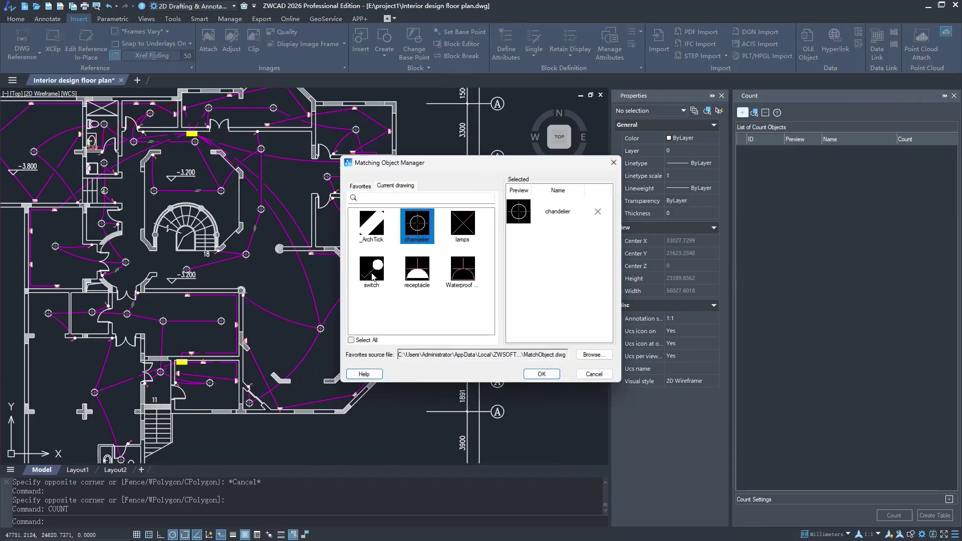
{"action": "left_click", "coordinate": [373, 276]}
{"action": "left_click", "coordinate": [423, 276]}
{"action": "left_click", "coordinate": [457, 279]}
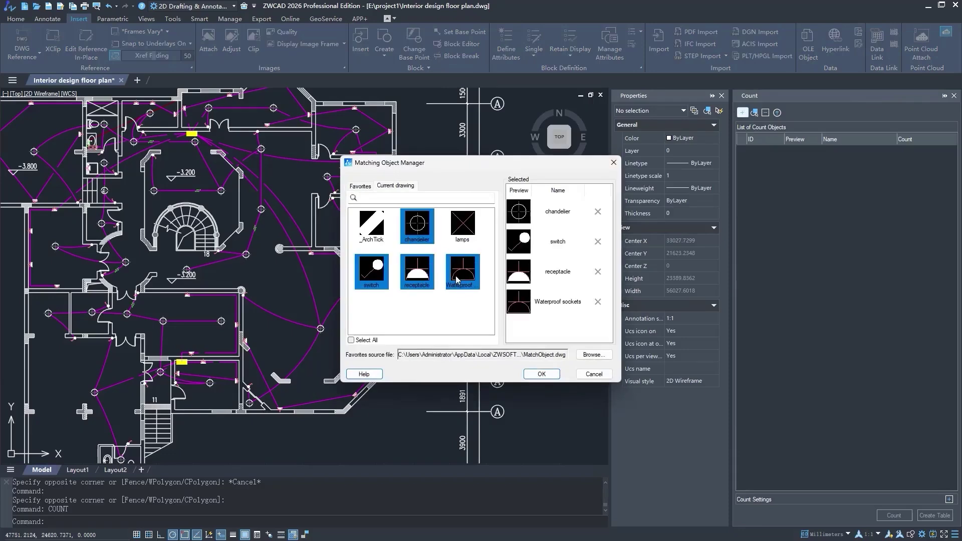
{"action": "left_click", "coordinate": [541, 374]}
Count the blocks (chandelier 34, switch 27, receptacle 34, Waterproof sockets 4) and place the count table beside the plan
{"action": "left_click", "coordinate": [787, 159]}
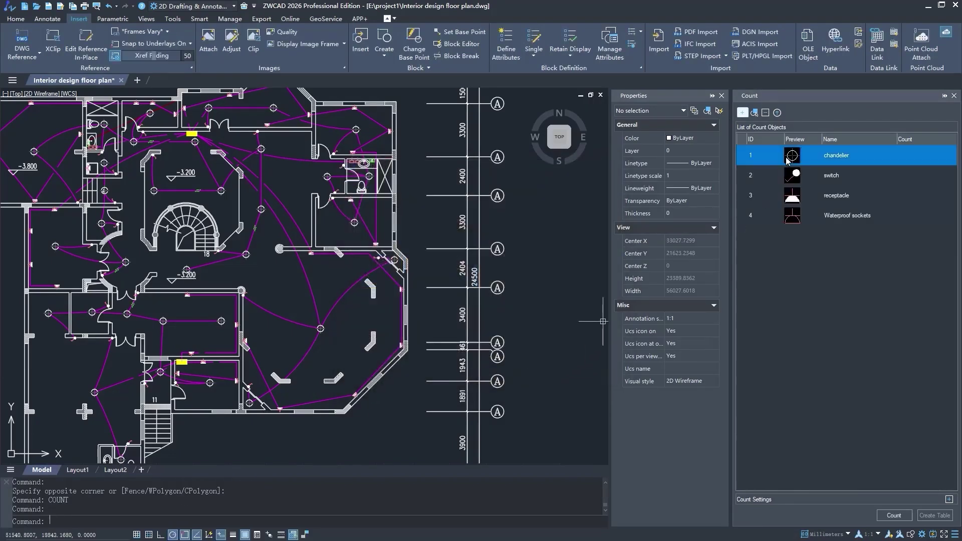
{"action": "left_click", "coordinate": [894, 515]}
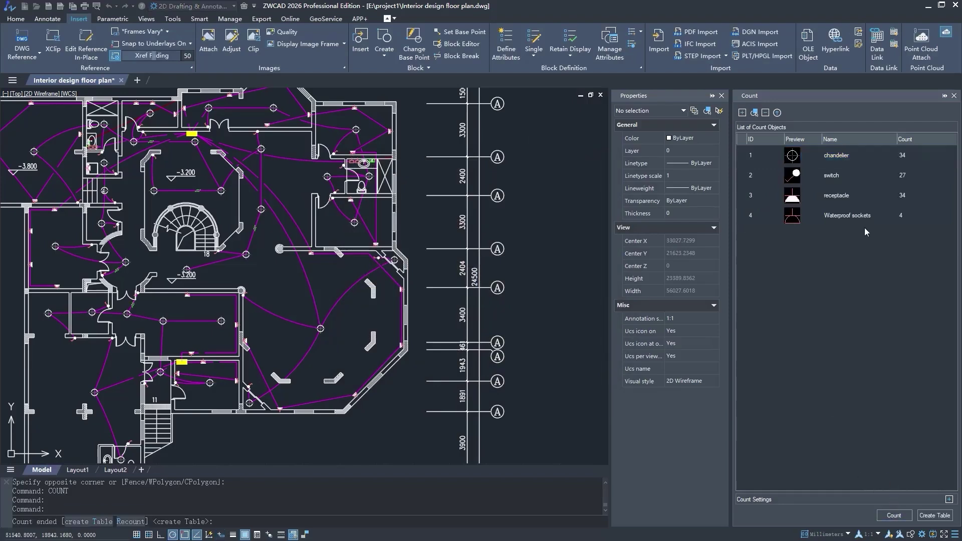
{"action": "left_click", "coordinate": [824, 181]}
{"action": "left_click", "coordinate": [829, 199]}
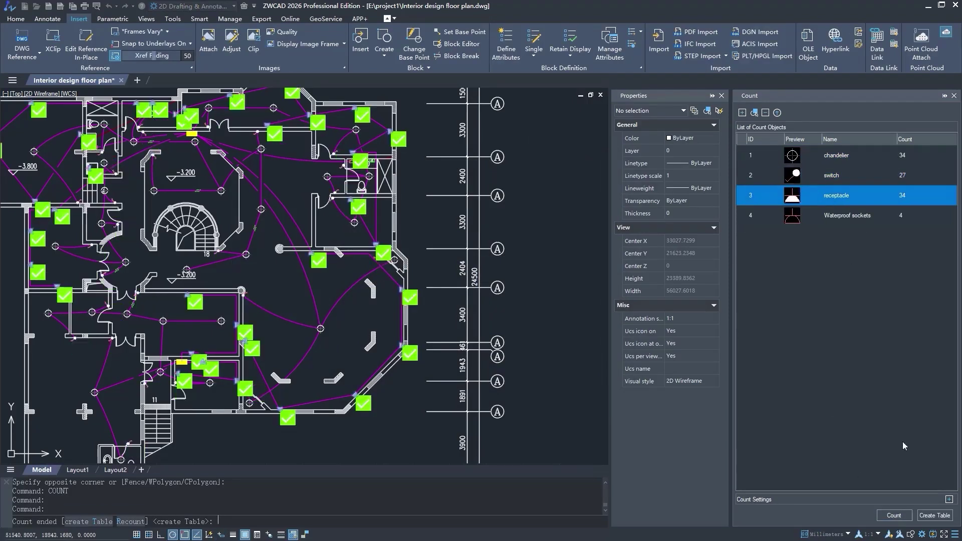
{"action": "left_click", "coordinate": [924, 516]}
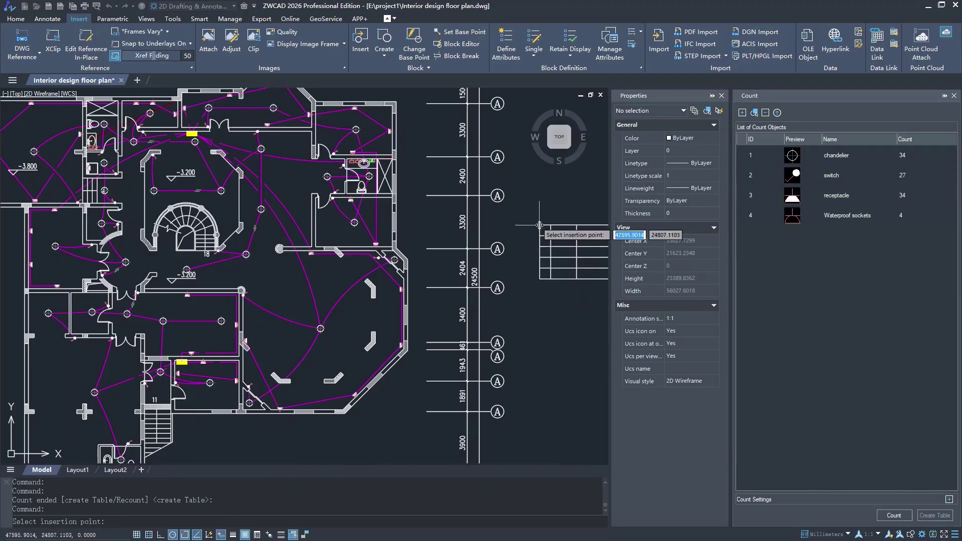
{"action": "left_click", "coordinate": [555, 280]}
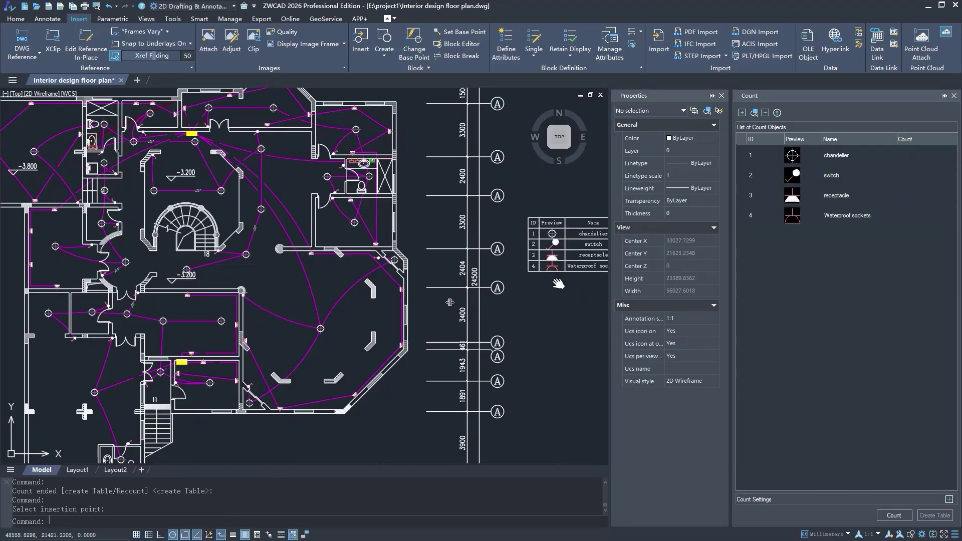
{"action": "scroll", "coordinate": [449, 302], "scroll_direction": "up", "scroll_amount": 5}
{"action": "key", "text": "Escape"}
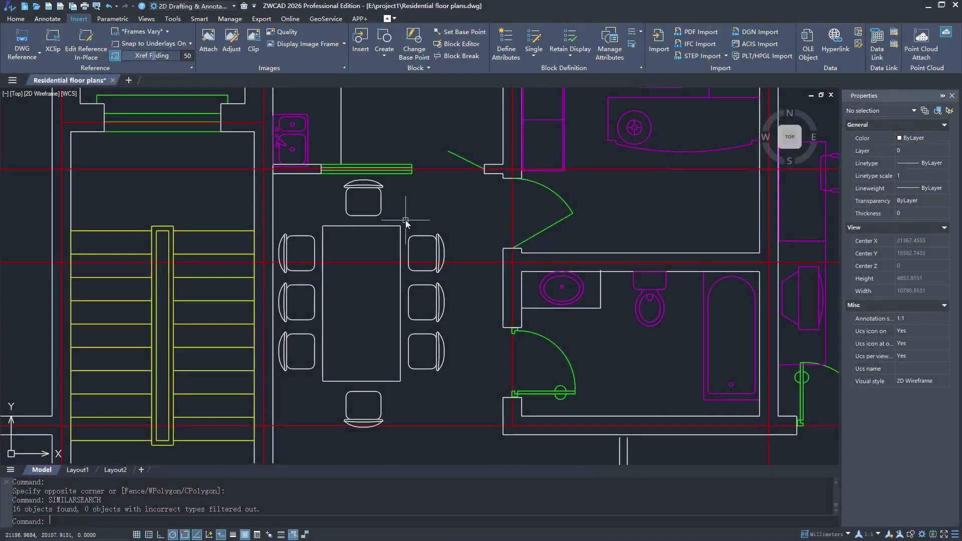
Run a similar-object search on the dining chair with Tile Library.dwg as the search range
{"action": "left_click", "coordinate": [405, 221]}
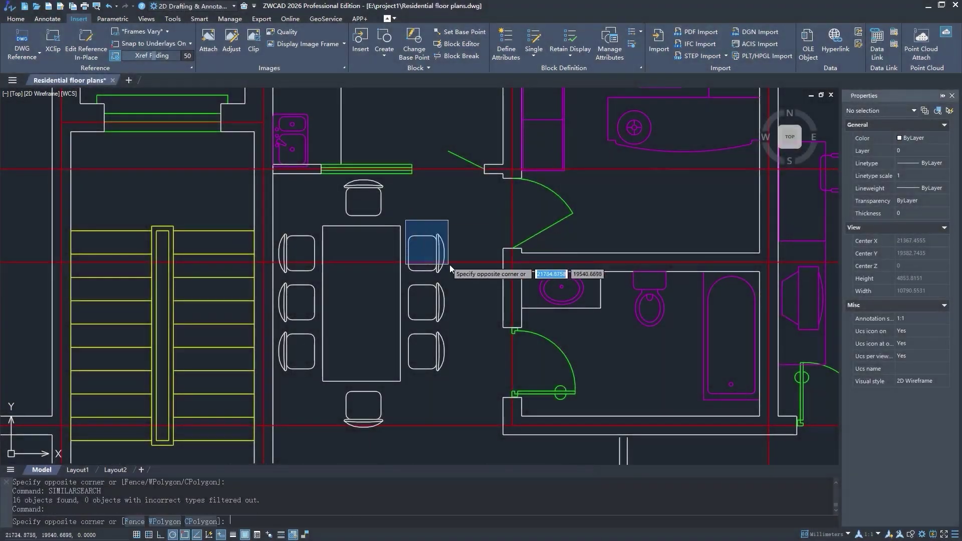
{"action": "left_click", "coordinate": [456, 279]}
{"action": "right_click", "coordinate": [457, 279]}
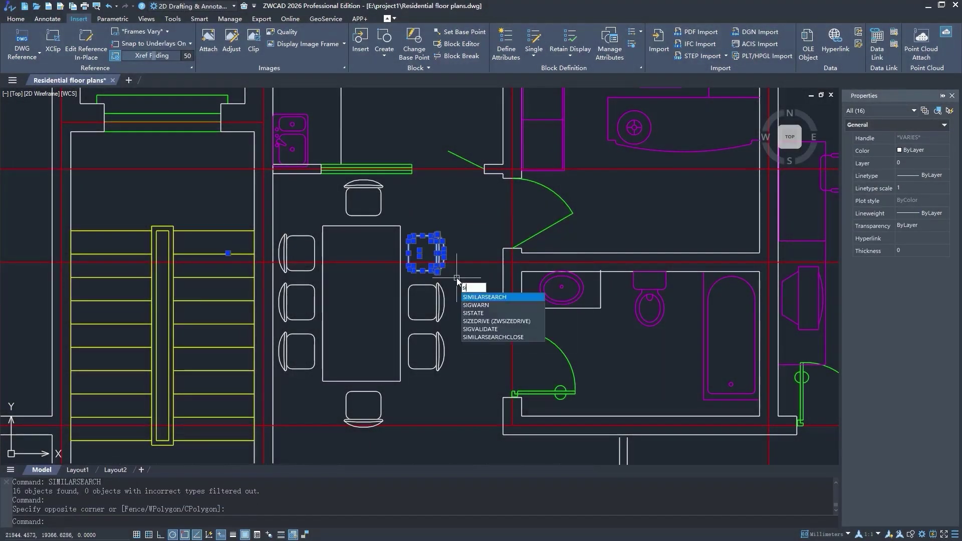
{"action": "key", "text": "Down"}
{"action": "key", "text": "Return"}
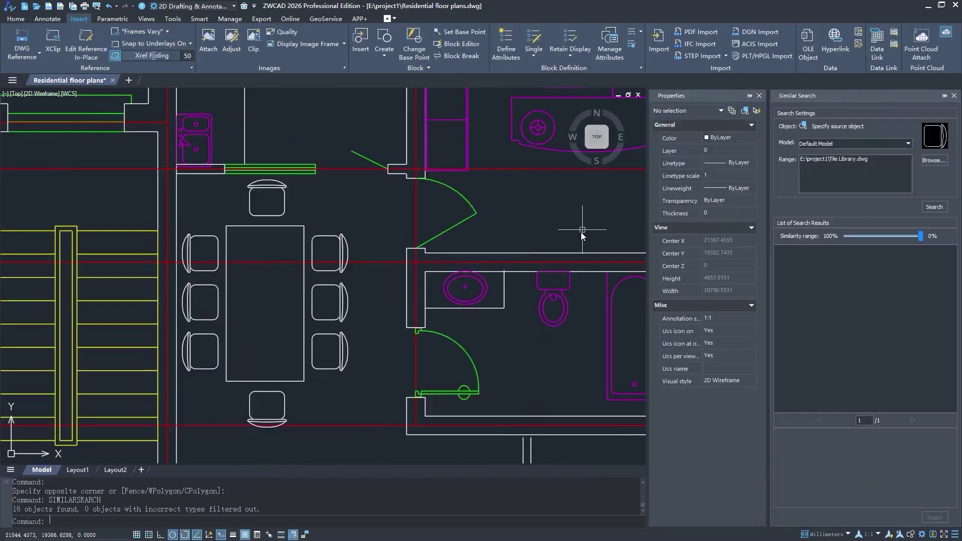
{"action": "left_click", "coordinate": [929, 160]}
{"action": "left_click", "coordinate": [439, 216]}
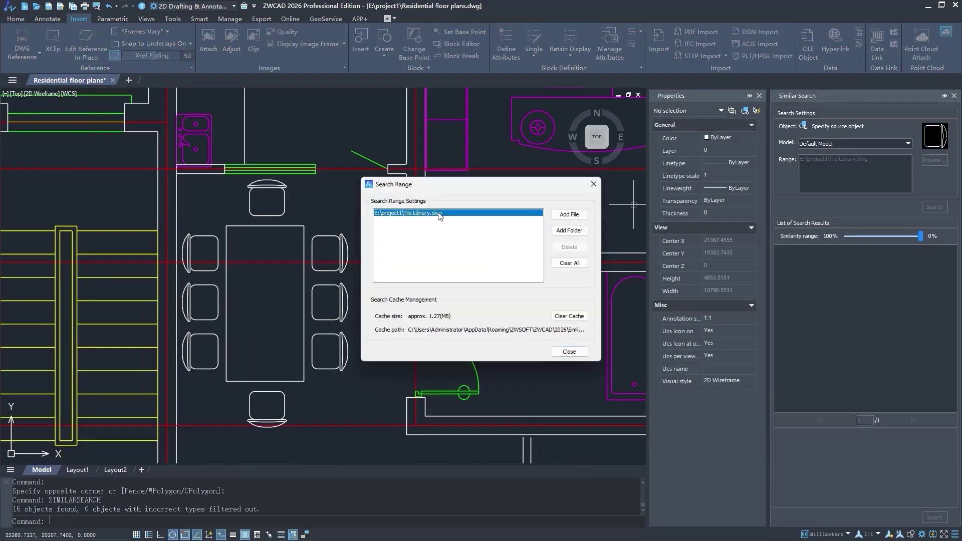
{"action": "left_click", "coordinate": [570, 352]}
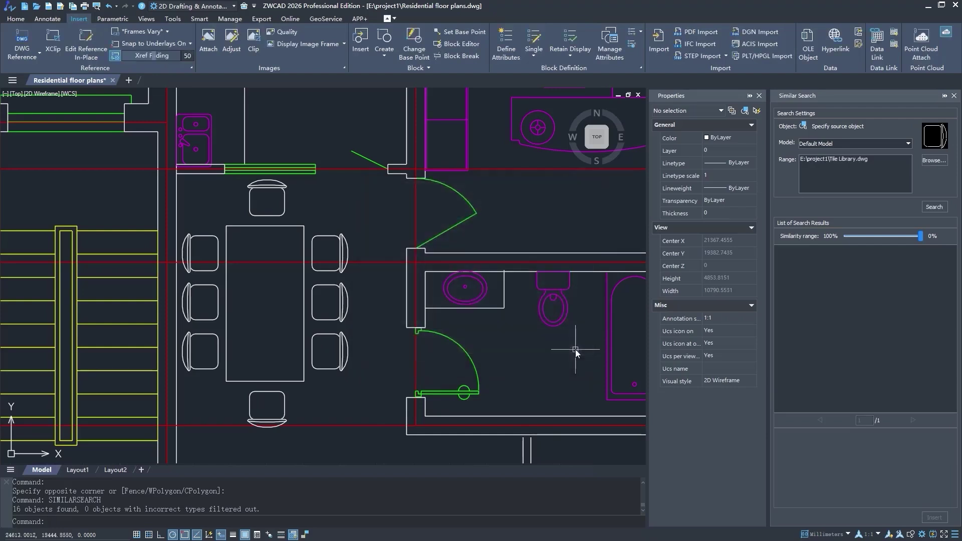
Search the library, preview the 79% match CHA031, then cancel its insertion
{"action": "left_click", "coordinate": [934, 208]}
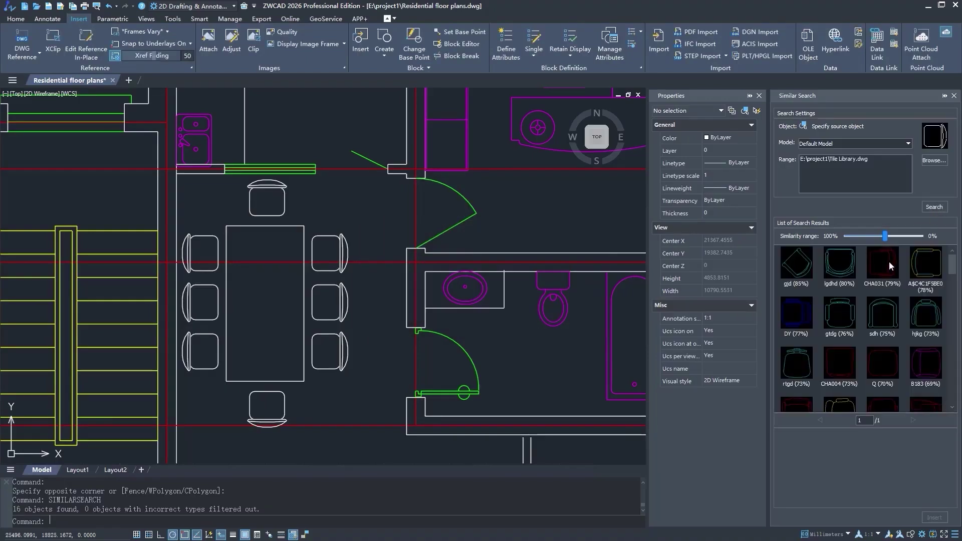
{"action": "left_click", "coordinate": [889, 260]}
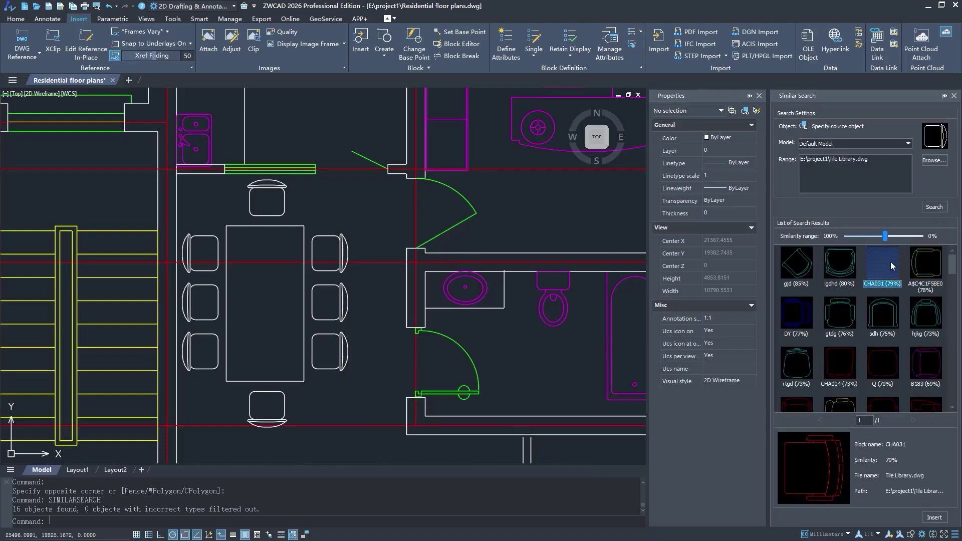
{"action": "left_click", "coordinate": [934, 517]}
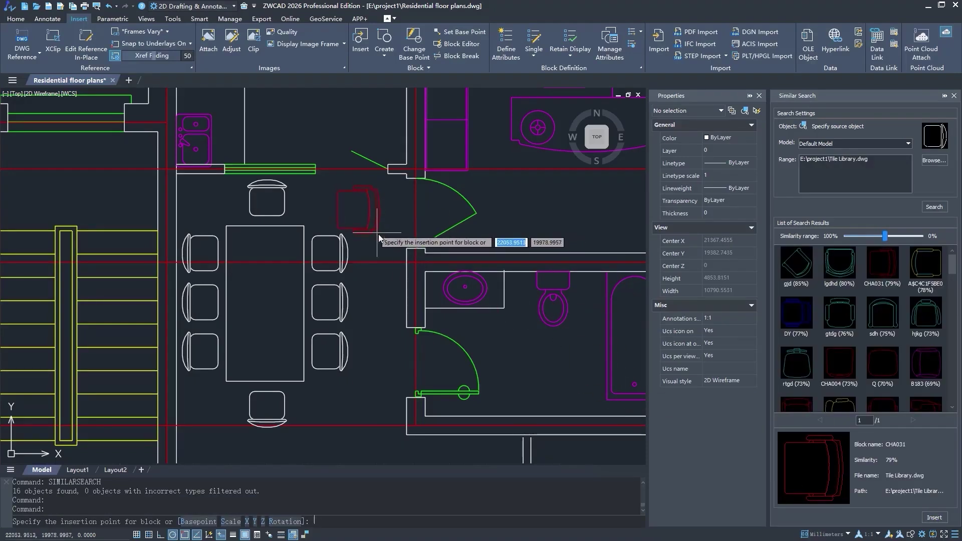
{"action": "key", "text": "Escape"}
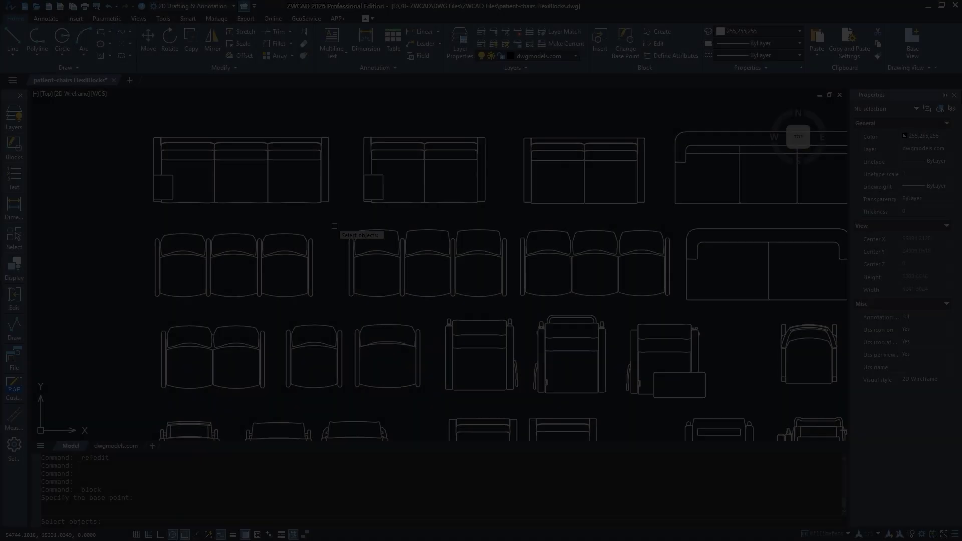
{"action": "left_click", "coordinate": [335, 225]}
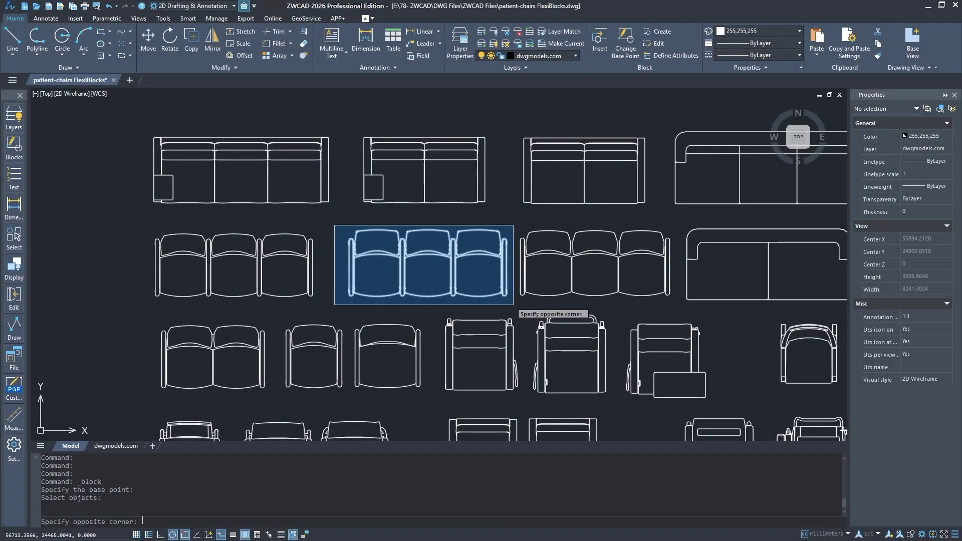
Finish selecting the three-seat chair and add a Stretch action with its frame and objects
{"action": "left_click", "coordinate": [513, 304]}
{"action": "key", "text": "Return"}
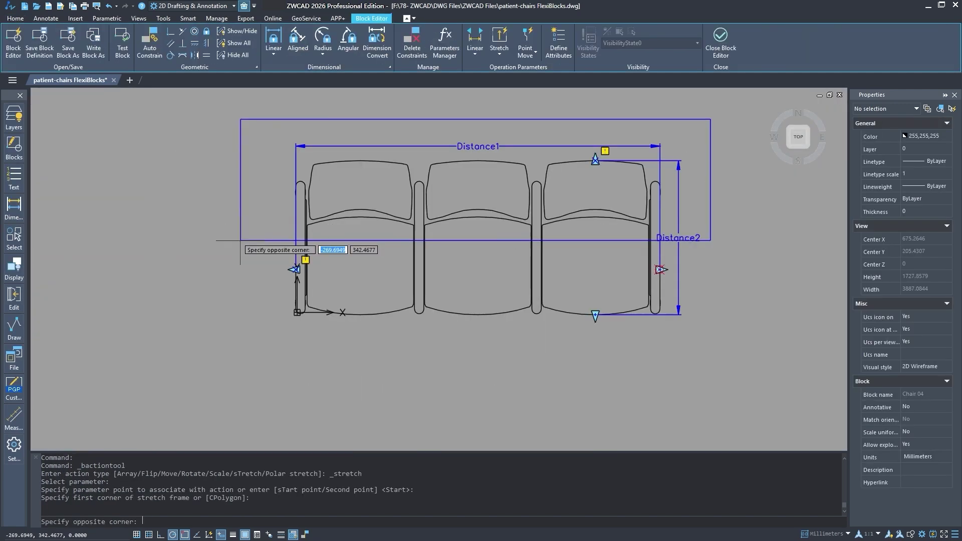
{"action": "left_click", "coordinate": [660, 270]}
{"action": "left_click", "coordinate": [595, 119]}
{"action": "left_click", "coordinate": [710, 362]}
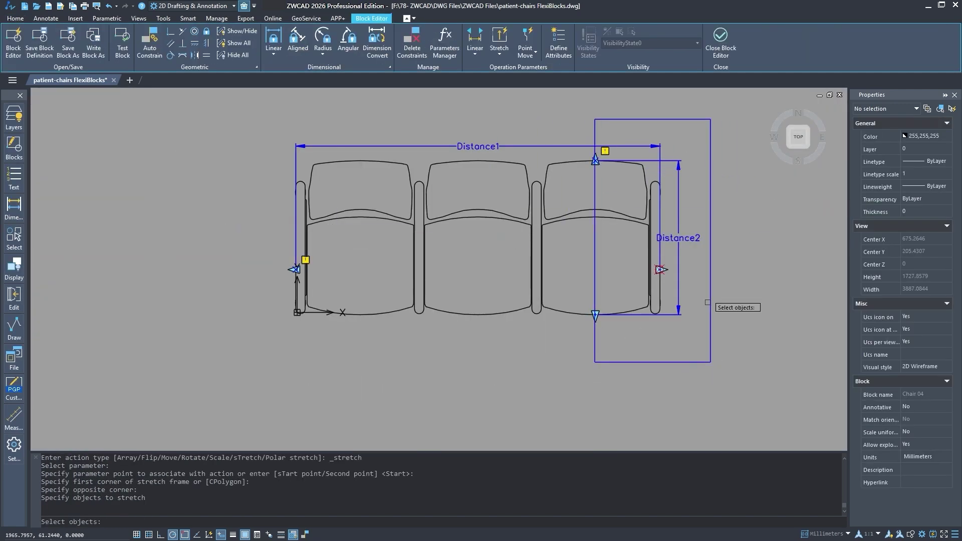
{"action": "left_click", "coordinate": [797, 102]}
{"action": "left_click", "coordinate": [228, 390]}
{"action": "key", "text": "Return"}
{"action": "left_click", "coordinate": [720, 238]}
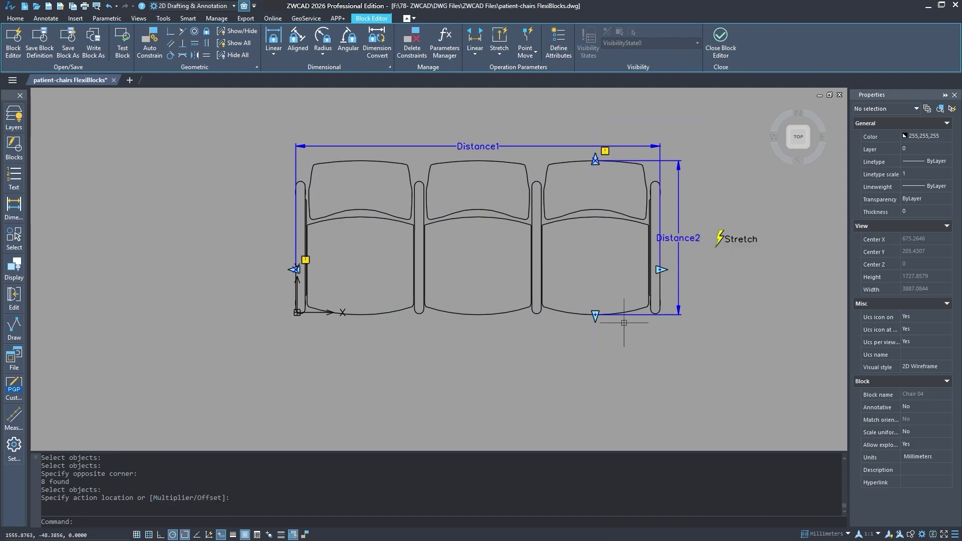
Add a second Stretch action driven by Distance1, framing and selecting the chair parts
{"action": "left_click", "coordinate": [499, 43]}
{"action": "left_click", "coordinate": [656, 146]}
{"action": "key", "text": "Return"}
{"action": "left_click", "coordinate": [246, 242]}
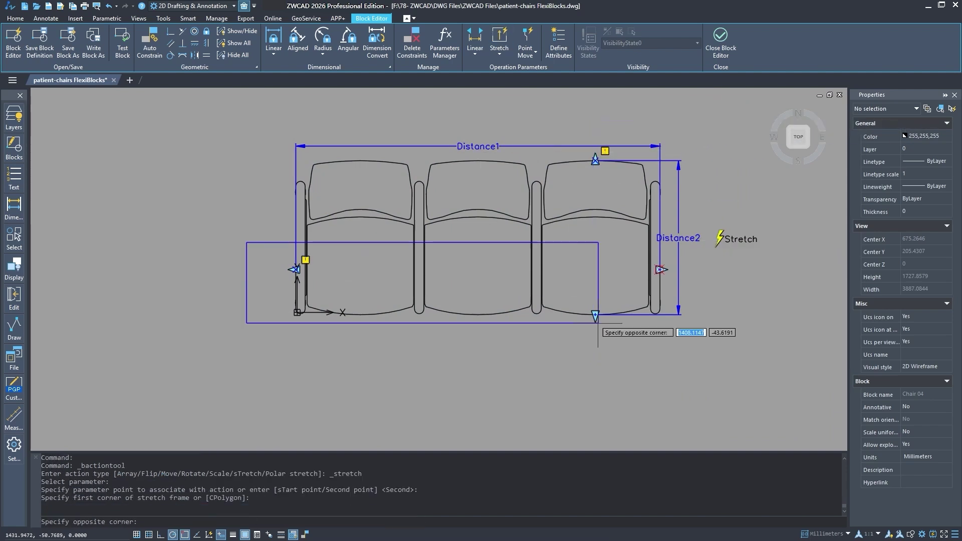
{"action": "left_click", "coordinate": [699, 339]}
{"action": "left_click", "coordinate": [173, 106]}
{"action": "left_click", "coordinate": [723, 377]}
{"action": "key", "text": "Return"}
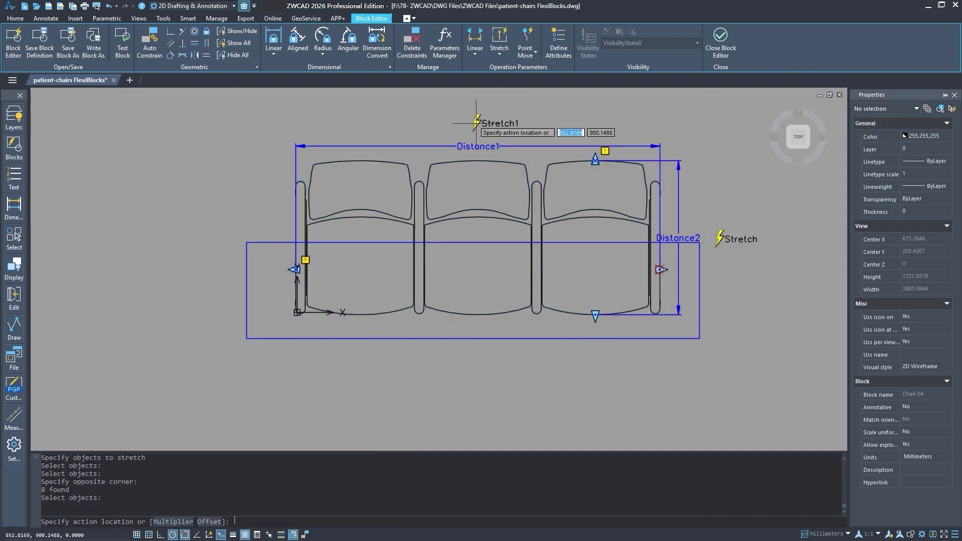
{"action": "left_click", "coordinate": [480, 361]}
Save Chair 04 and reopen patient-chairs FlexiBlocks.dwg from the ZWCAD Files folder
{"action": "left_click", "coordinate": [720, 40]}
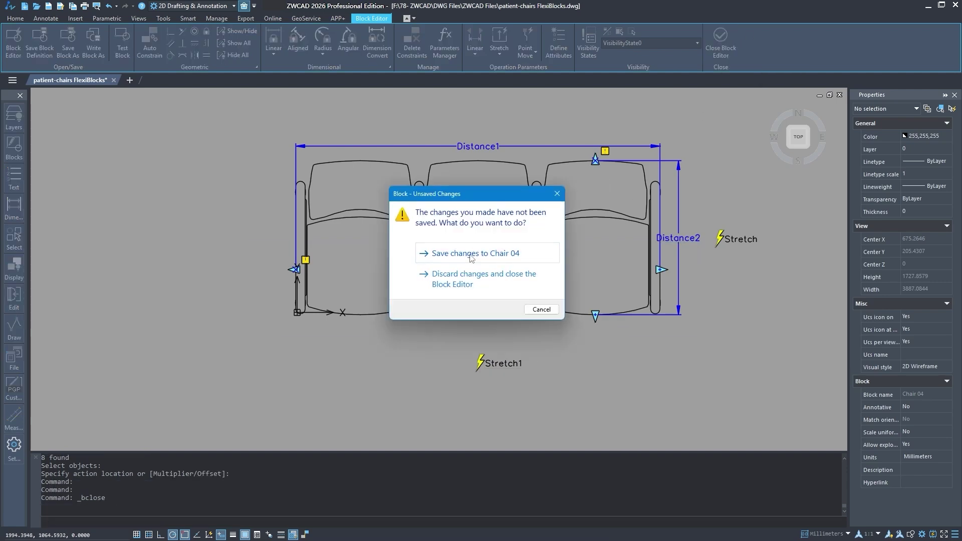
{"action": "left_click", "coordinate": [471, 253]}
{"action": "scroll", "coordinate": [563, 292], "scroll_direction": "up", "scroll_amount": 3}
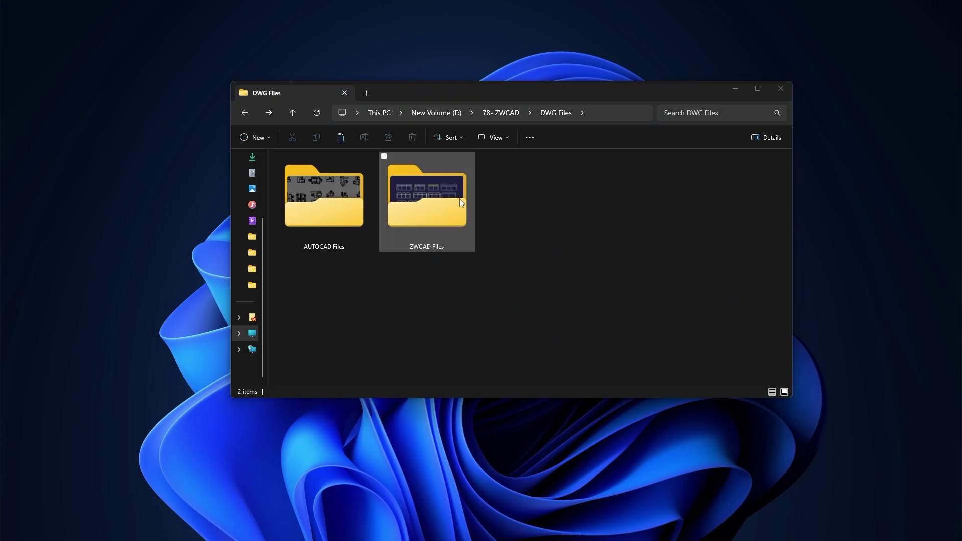
{"action": "double_click", "coordinate": [461, 202]}
{"action": "scroll", "coordinate": [498, 216], "scroll_direction": "down", "scroll_amount": 8}
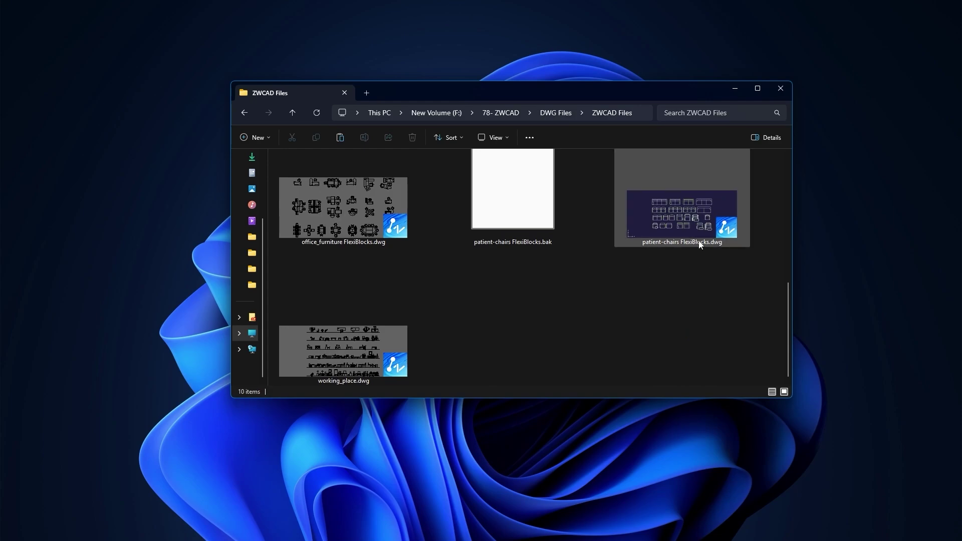
{"action": "double_click", "coordinate": [700, 233]}
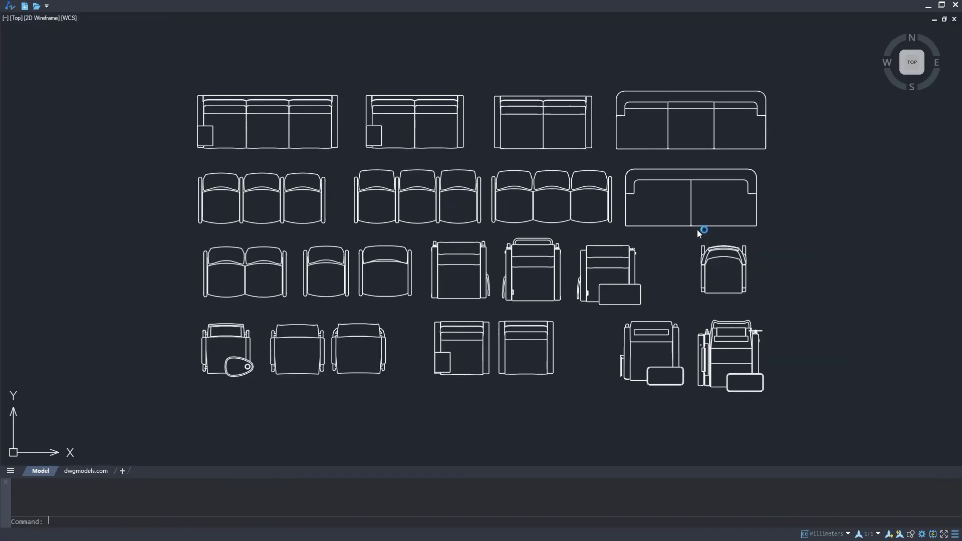
Window-select all 22 chair blocks to compare their properties, then clear the selection
{"action": "left_click", "coordinate": [184, 142]}
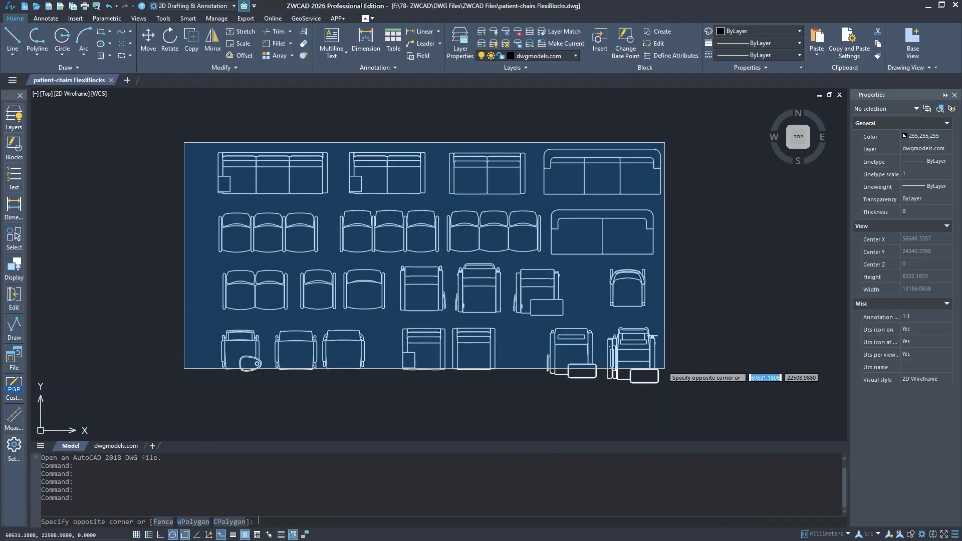
{"action": "left_click", "coordinate": [664, 369]}
{"action": "scroll", "coordinate": [206, 302], "scroll_direction": "up", "scroll_amount": 4}
{"action": "left_click", "coordinate": [101, 240]}
{"action": "left_click", "coordinate": [204, 301]}
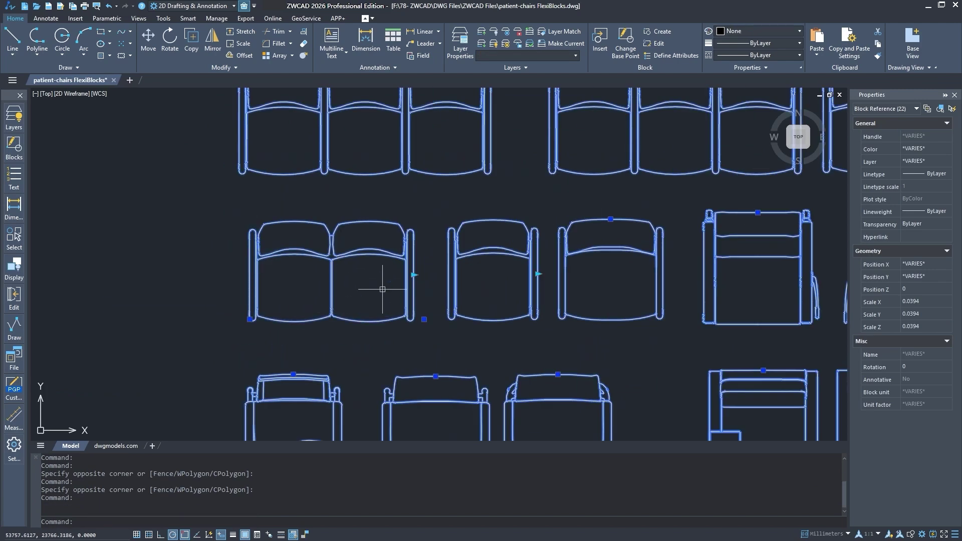
{"action": "key", "text": "Escape"}
{"action": "key", "text": "Escape"}
Select individual chair and sofa blocks, ending with only Chair 03 selected (Distance1 803.7138)
{"action": "left_click", "coordinate": [454, 273]}
{"action": "scroll", "coordinate": [481, 280], "scroll_direction": "down", "scroll_amount": 3}
{"action": "scroll", "coordinate": [661, 155], "scroll_direction": "up", "scroll_amount": 2}
{"action": "left_click", "coordinate": [575, 191]}
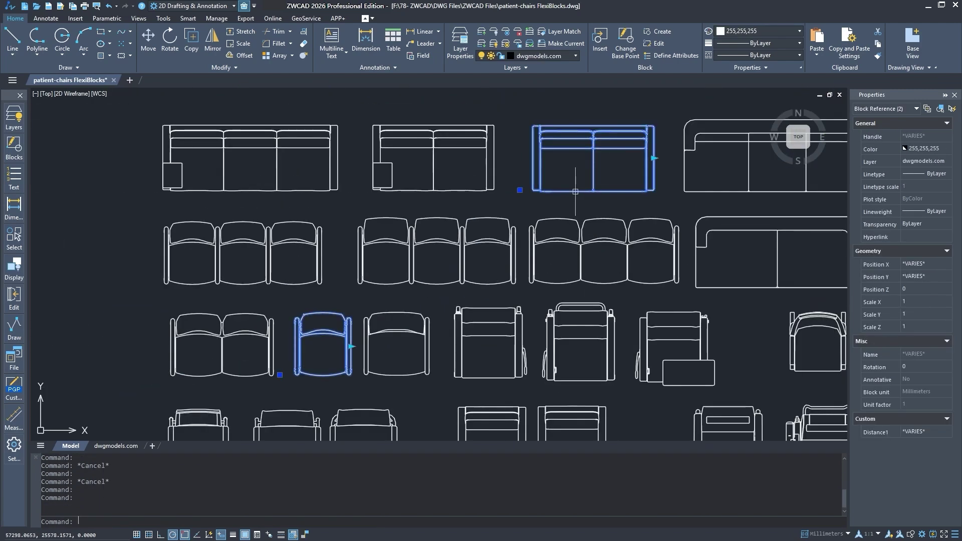
{"action": "middle_click_drag", "start_coordinate": [575, 191], "coordinate": [685, 132]}
{"action": "left_click", "coordinate": [416, 278]}
{"action": "key", "text": "Escape"}
{"action": "left_click", "coordinate": [406, 281]}
Rename block Chair 03 to 'Single Chair 03' for all blocks with the same name
{"action": "right_click", "coordinate": [425, 280]}
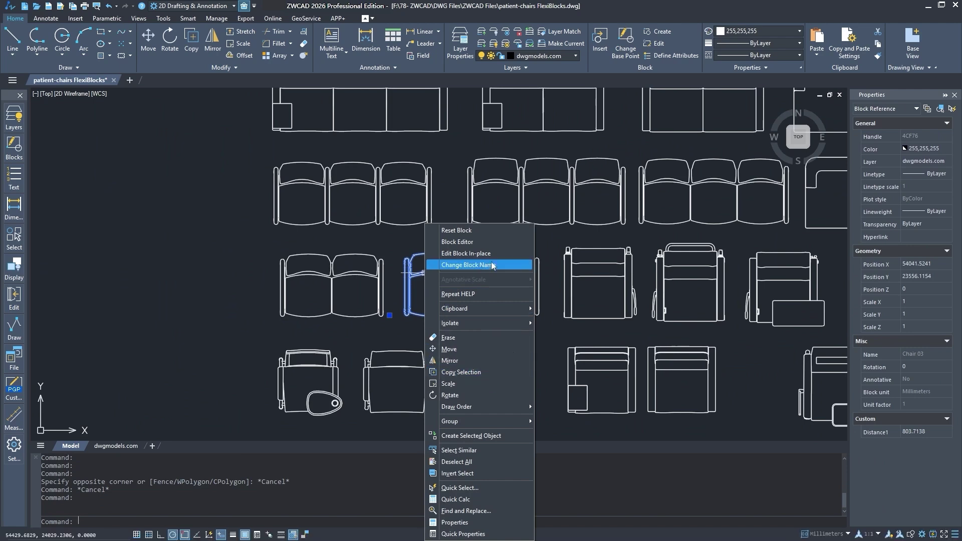
{"action": "left_click", "coordinate": [497, 265]}
{"action": "left_click_drag", "start_coordinate": [470, 235], "coordinate": [460, 235]}
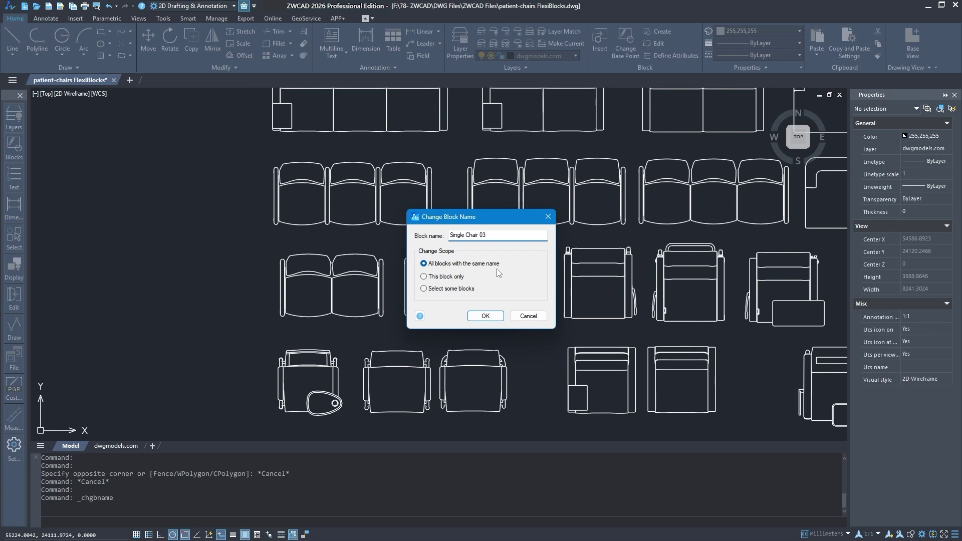
{"action": "left_click", "coordinate": [485, 315]}
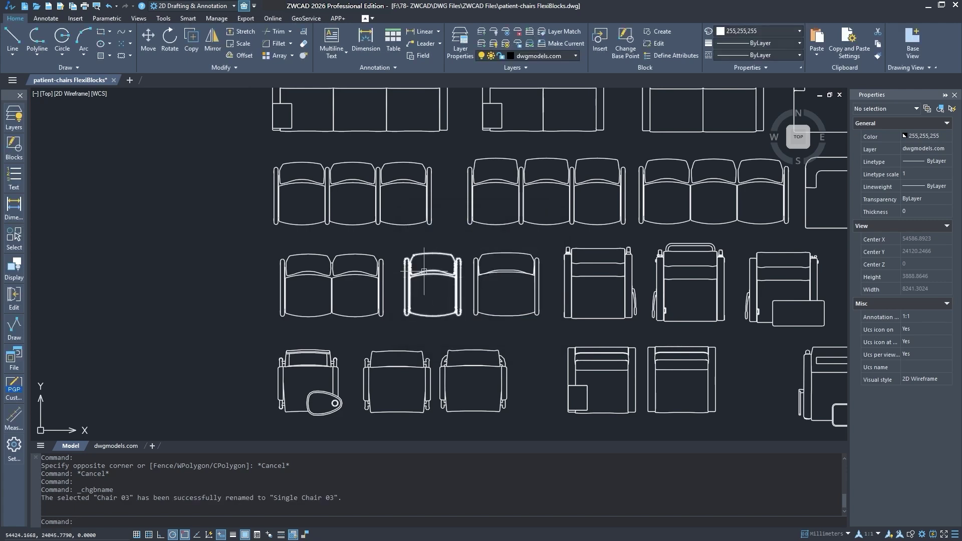
{"action": "left_click", "coordinate": [590, 170]}
{"action": "middle_click_drag", "start_coordinate": [590, 169], "coordinate": [471, 241]}
Define block Chair 04 from the three-seat chair and open it in the Block Editor
{"action": "left_click", "coordinate": [659, 32]}
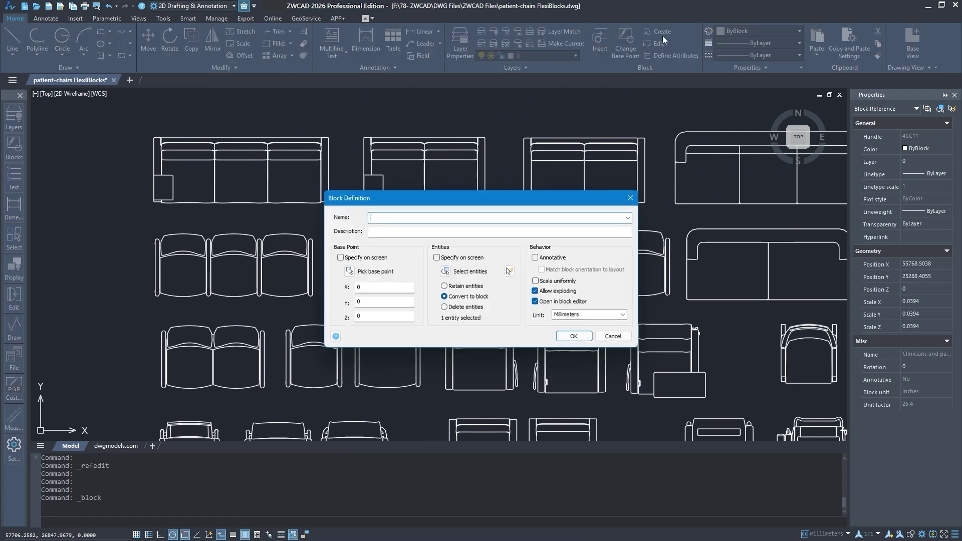
{"action": "left_click_drag", "start_coordinate": [569, 209], "coordinate": [457, 210]}
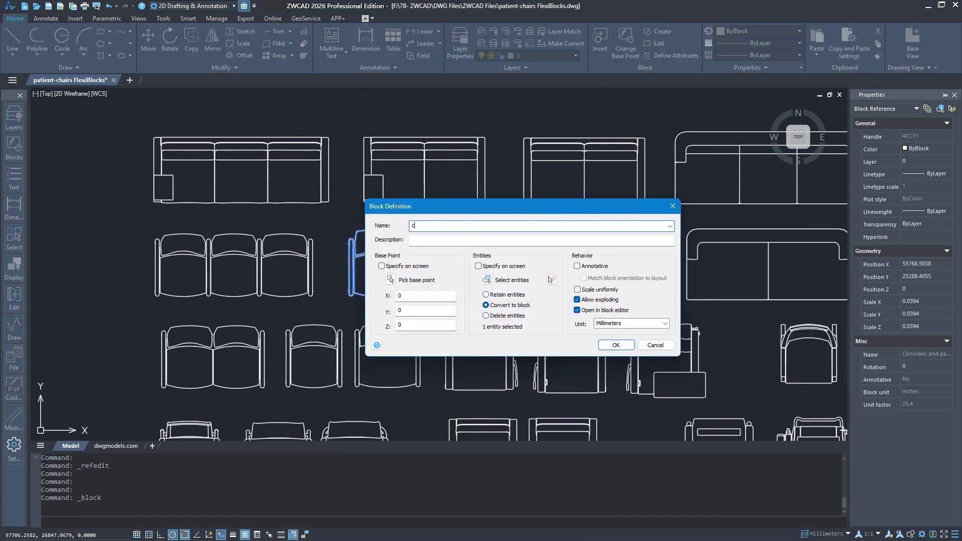
{"action": "left_click", "coordinate": [391, 280]}
{"action": "left_click", "coordinate": [350, 296]}
{"action": "left_click", "coordinate": [486, 279]}
{"action": "left_click", "coordinate": [335, 225]}
{"action": "left_click", "coordinate": [503, 299]}
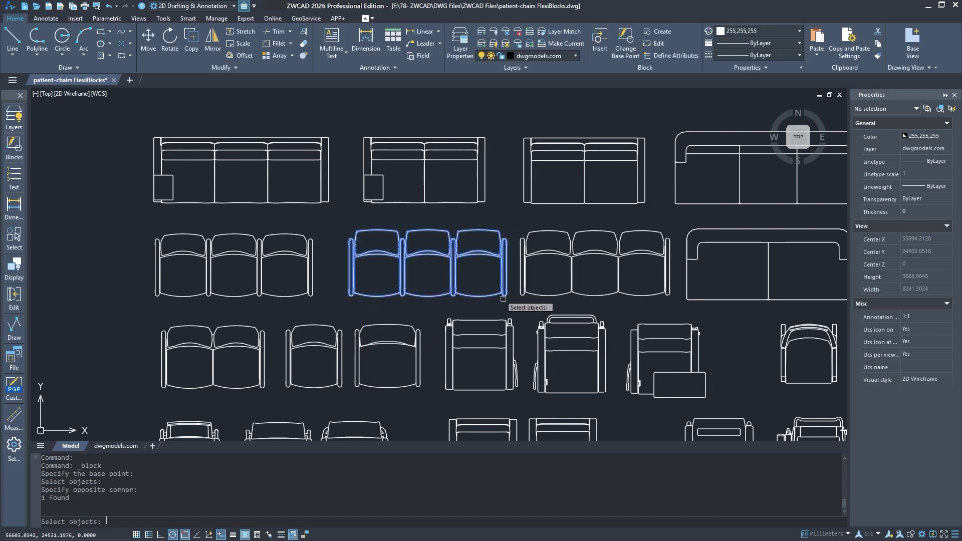
{"action": "key", "text": "Return"}
{"action": "left_click", "coordinate": [615, 345]}
Add linear parameters Distance1 across the chair width and Distance2 along its depth
{"action": "left_click", "coordinate": [475, 38]}
{"action": "left_click", "coordinate": [148, 321]}
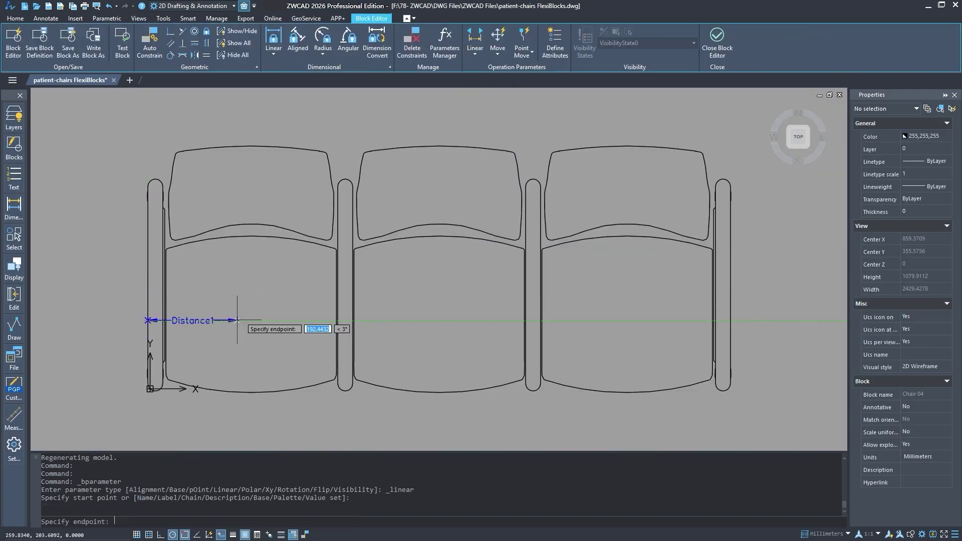
{"action": "left_click", "coordinate": [730, 320]}
{"action": "left_click", "coordinate": [692, 123]}
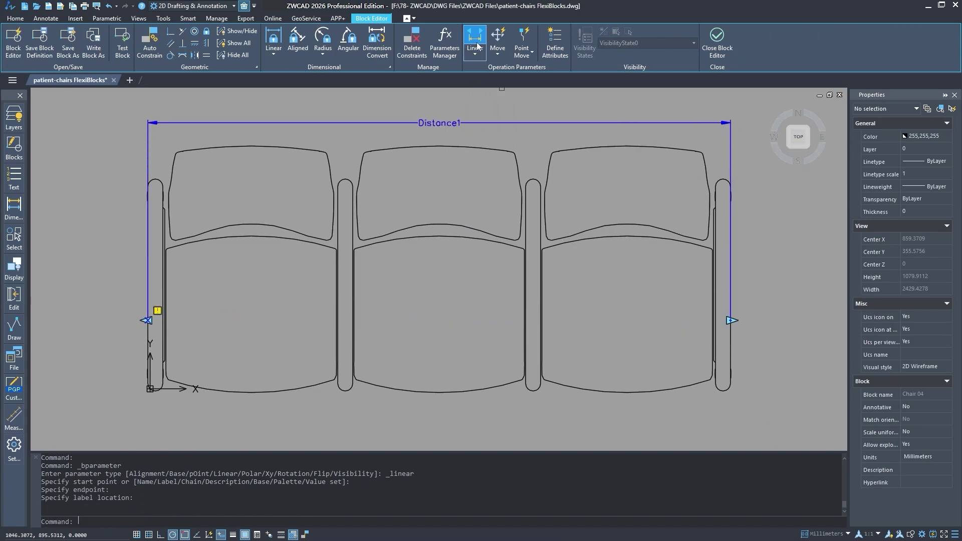
{"action": "left_click", "coordinate": [475, 37]}
{"action": "left_click", "coordinate": [626, 145]}
{"action": "left_click", "coordinate": [626, 394]}
{"action": "left_click", "coordinate": [759, 273]}
{"action": "scroll", "coordinate": [544, 185], "scroll_direction": "down", "scroll_amount": 2}
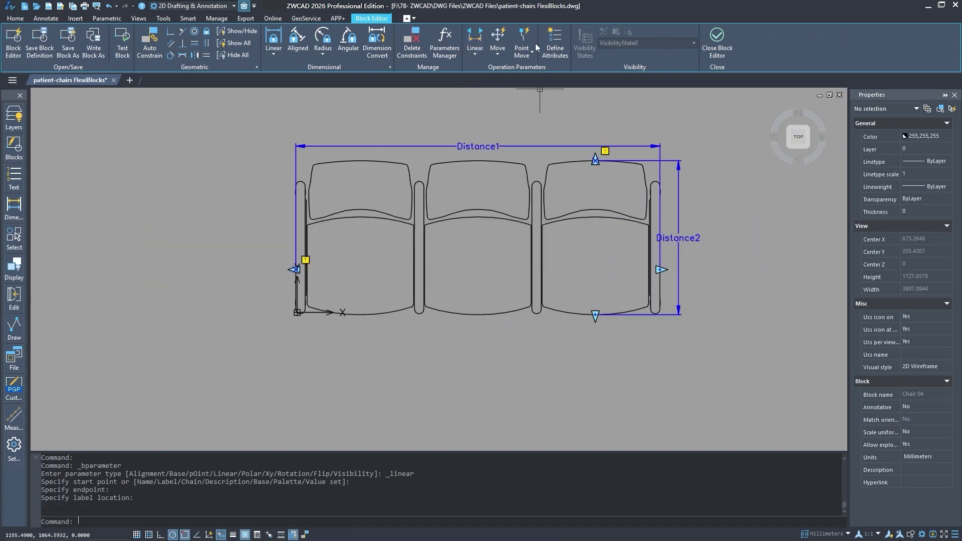
Add a Stretch action on Distance1, framing and selecting the chair's right end
{"action": "left_click", "coordinate": [498, 55]}
{"action": "left_click", "coordinate": [516, 129]}
{"action": "left_click", "coordinate": [652, 146]}
{"action": "key", "text": "Return"}
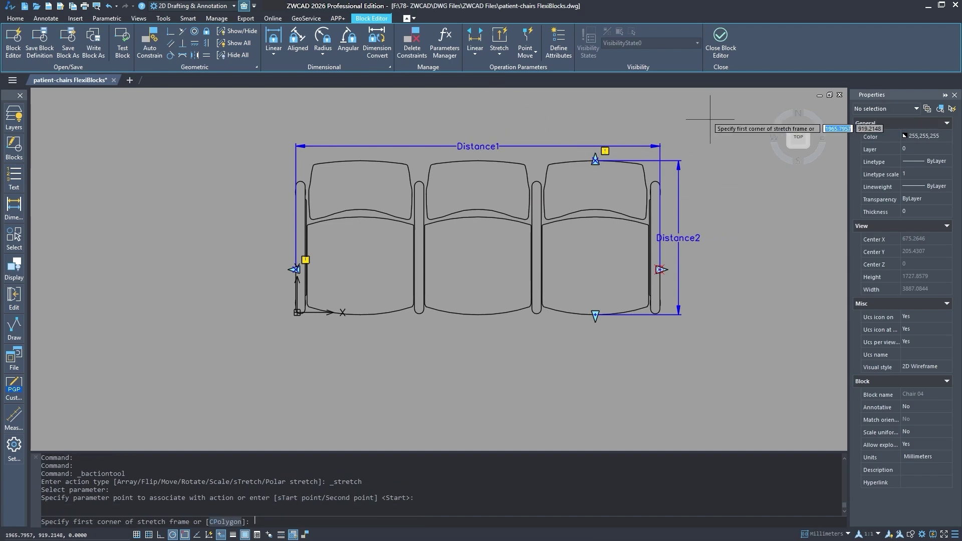
{"action": "left_click", "coordinate": [710, 119]}
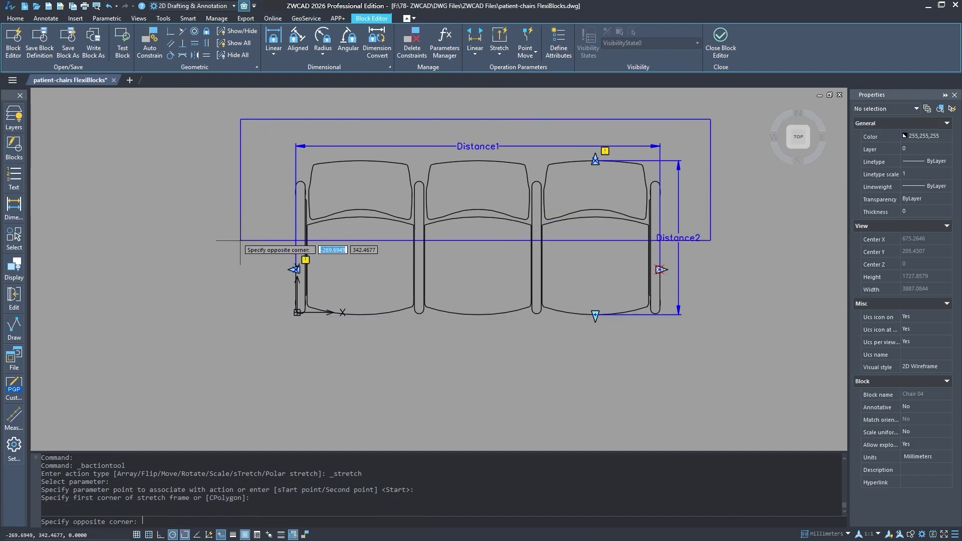
{"action": "left_click", "coordinate": [595, 362]}
{"action": "left_click", "coordinate": [751, 102]}
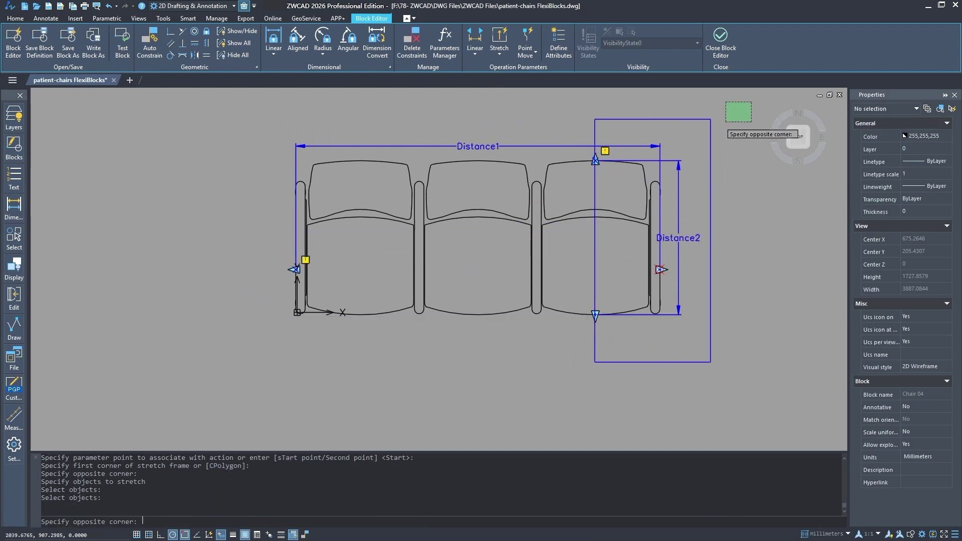
{"action": "left_click", "coordinate": [644, 236]}
{"action": "key", "text": "Return"}
{"action": "left_click", "coordinate": [718, 239]}
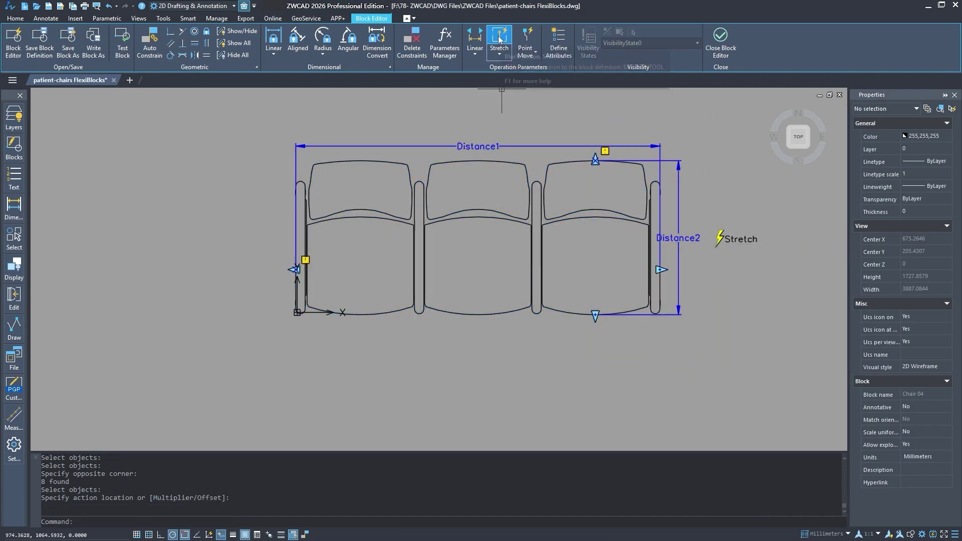
Add a Stretch action on the depth parameter, framing and selecting the chair's lower half
{"action": "left_click", "coordinate": [499, 39]}
{"action": "left_click", "coordinate": [627, 146]}
{"action": "left_click", "coordinate": [661, 269]}
{"action": "left_click", "coordinate": [246, 243]}
{"action": "left_click", "coordinate": [699, 339]}
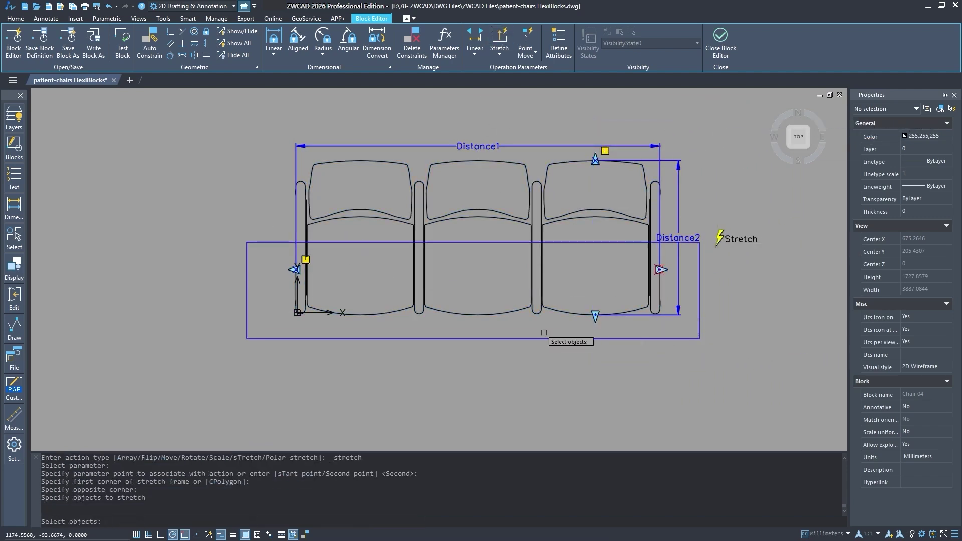
{"action": "left_click", "coordinate": [173, 106]}
{"action": "left_click", "coordinate": [563, 325]}
{"action": "key", "text": "Return"}
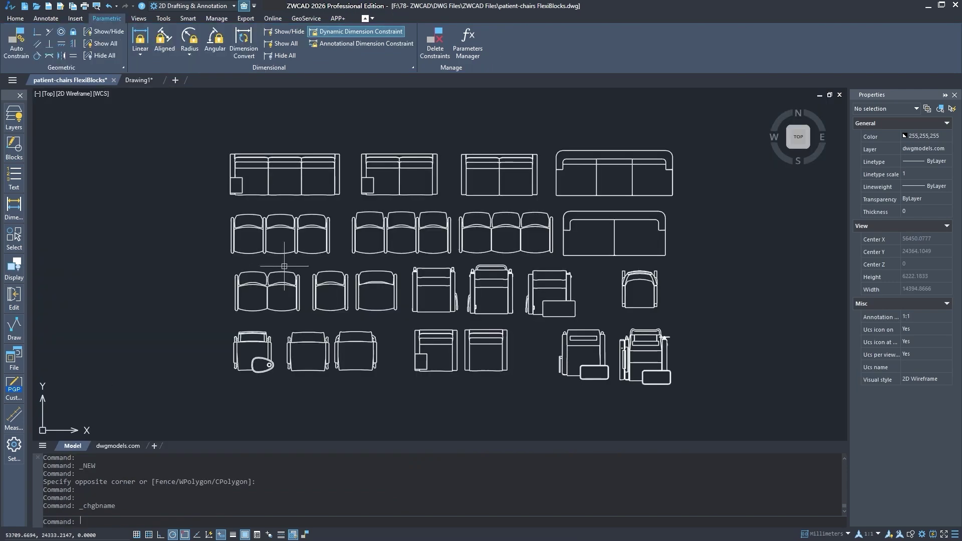
{"action": "left_click", "coordinate": [266, 330]}
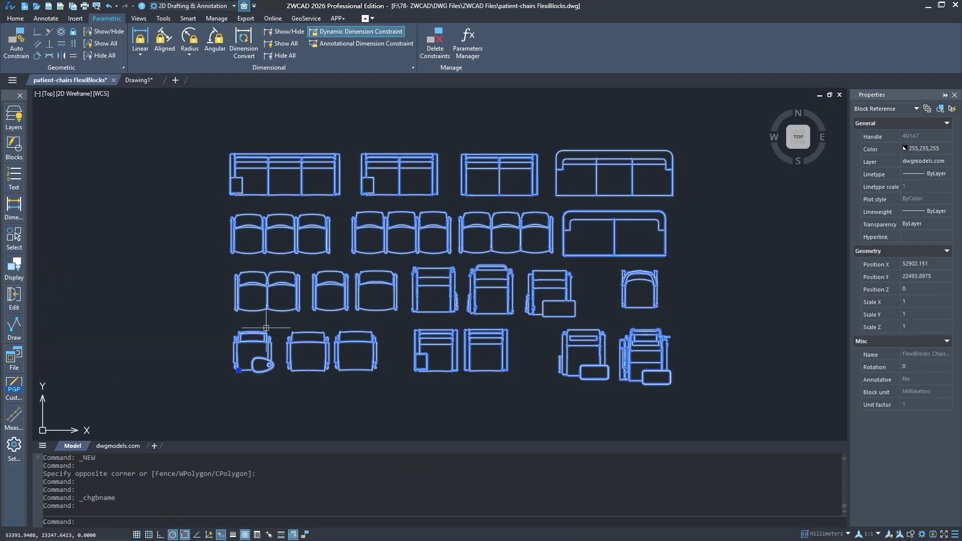
Open block renaming for the selected chair block and limit it to 'This block only'
{"action": "left_click", "coordinate": [12, 150]}
{"action": "left_click", "coordinate": [66, 204]}
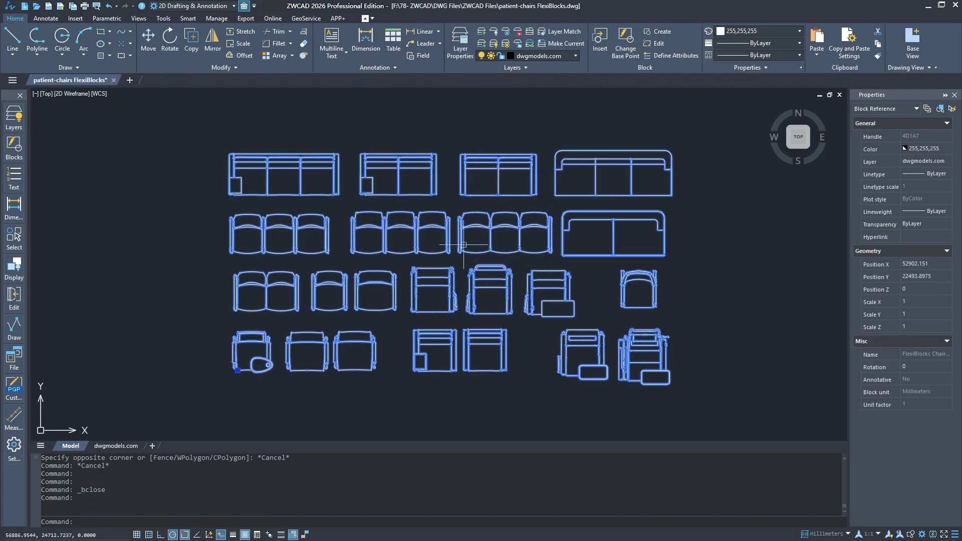
{"action": "right_click", "coordinate": [464, 246]}
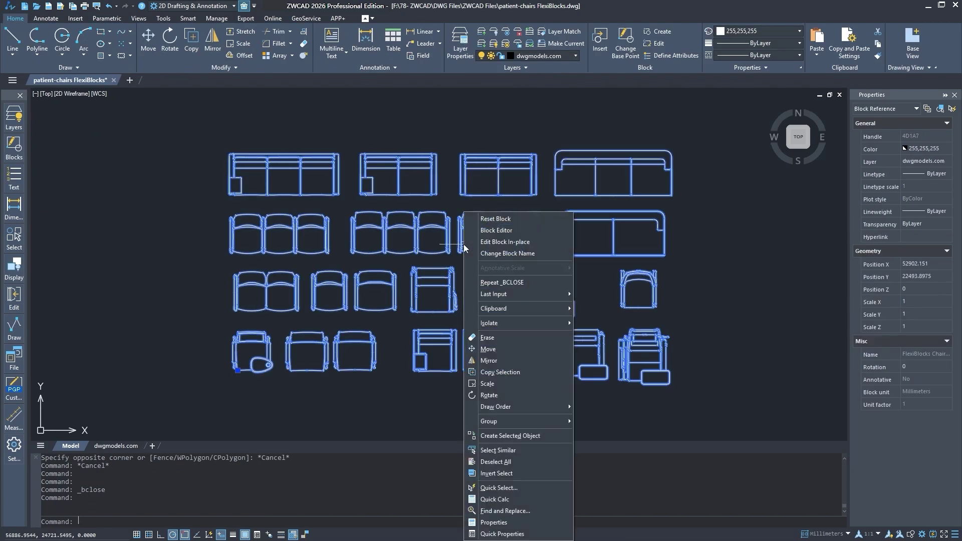
{"action": "left_click", "coordinate": [508, 254]}
{"action": "left_click", "coordinate": [440, 278]}
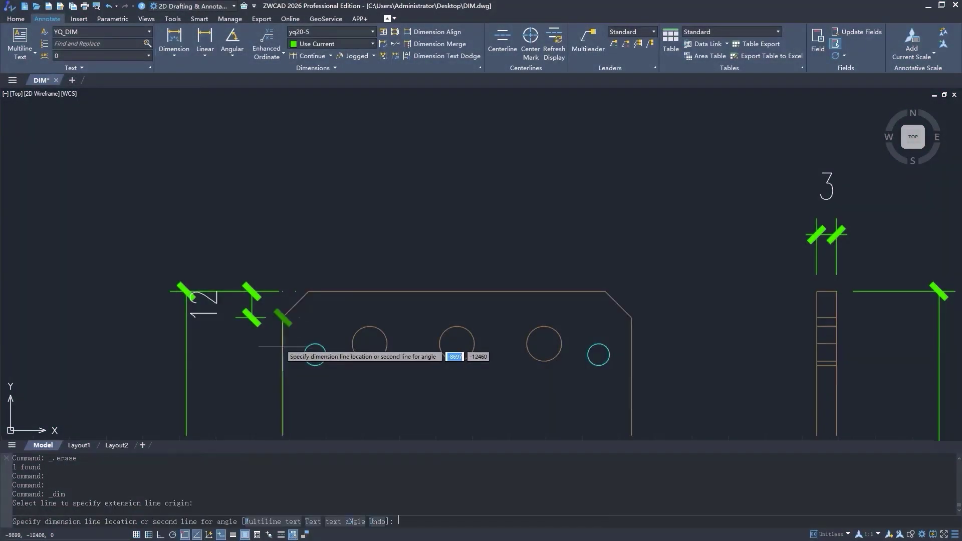
Dimension the 160 overall width and four chained 40 spacings between chamfer corners and hole centres
{"action": "left_click", "coordinate": [630, 366]}
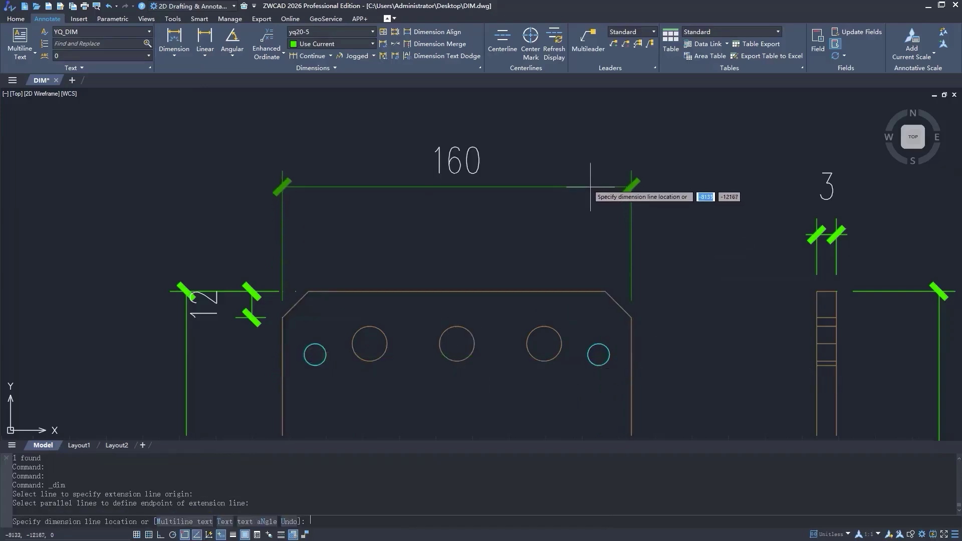
{"action": "left_click", "coordinate": [626, 186]}
{"action": "left_click", "coordinate": [282, 317]}
{"action": "left_click", "coordinate": [370, 344]}
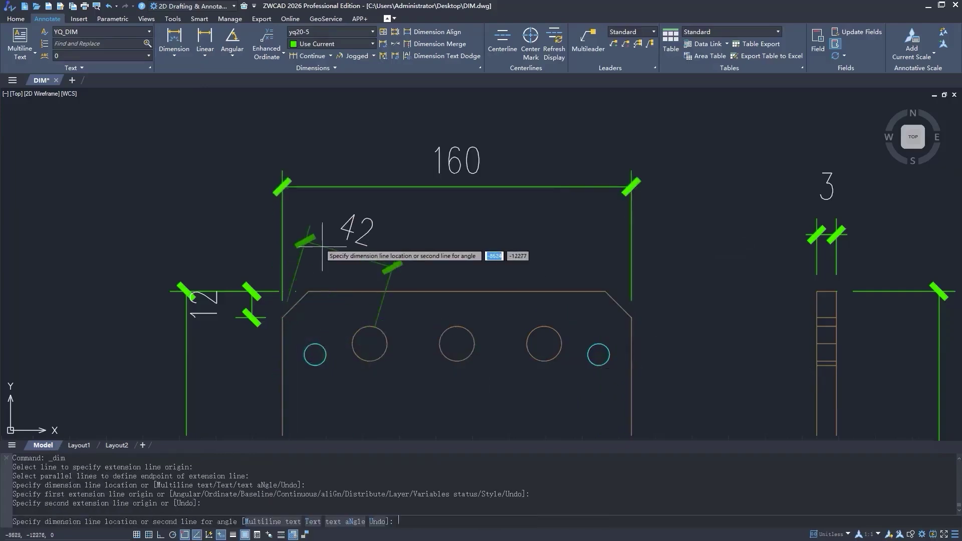
{"action": "left_click", "coordinate": [298, 244]}
{"action": "left_click", "coordinate": [370, 344]}
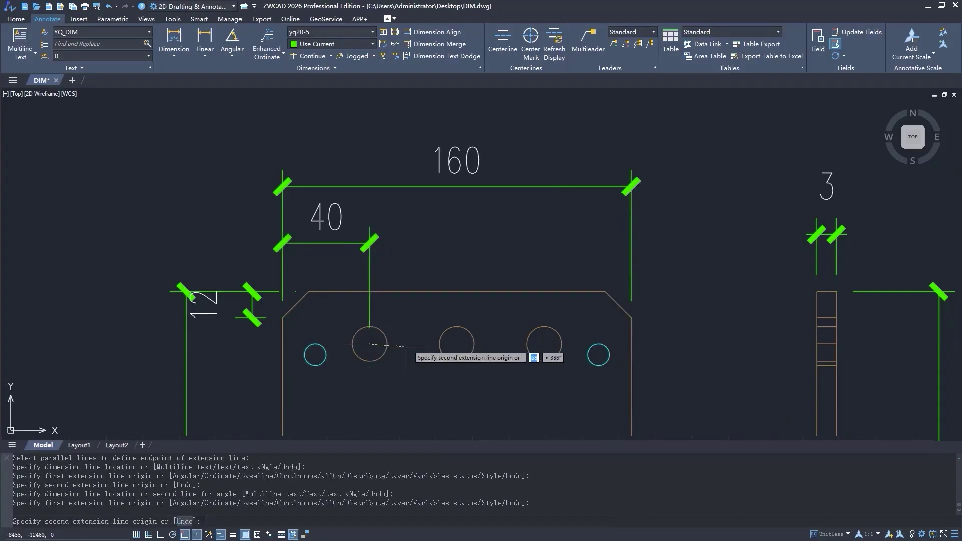
{"action": "left_click", "coordinate": [456, 344]}
{"action": "left_click", "coordinate": [411, 244]}
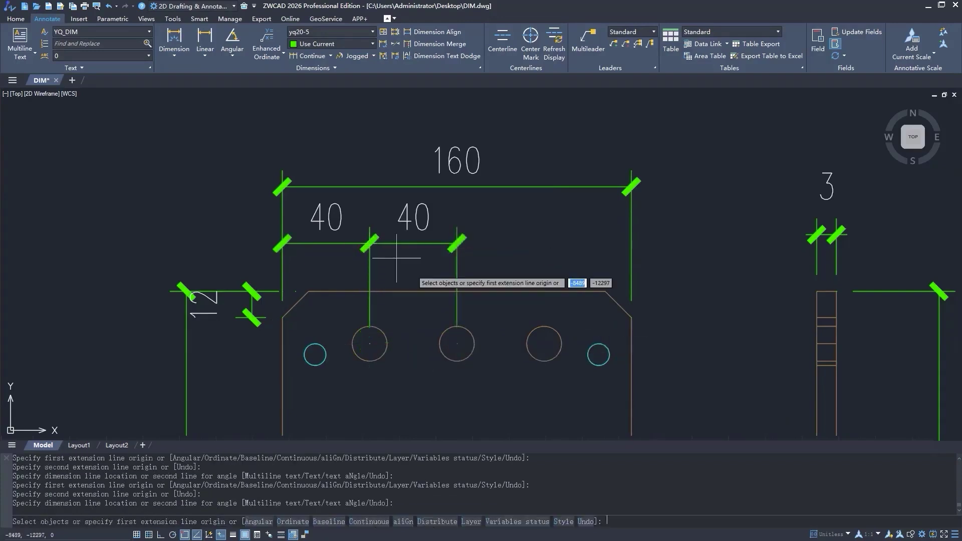
{"action": "left_click", "coordinate": [457, 344]}
{"action": "left_click", "coordinate": [543, 344]}
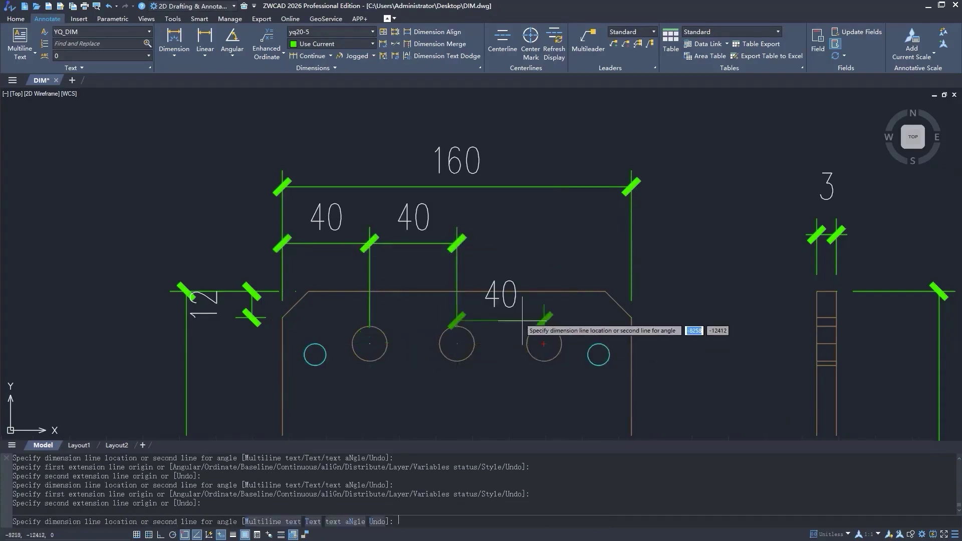
{"action": "left_click", "coordinate": [457, 244]}
{"action": "left_click", "coordinate": [544, 344]}
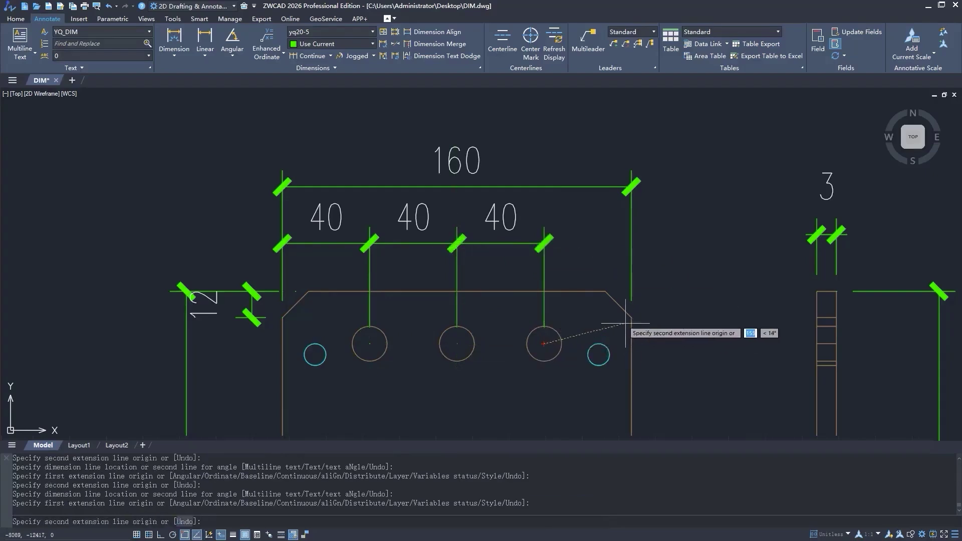
{"action": "left_click", "coordinate": [631, 318]}
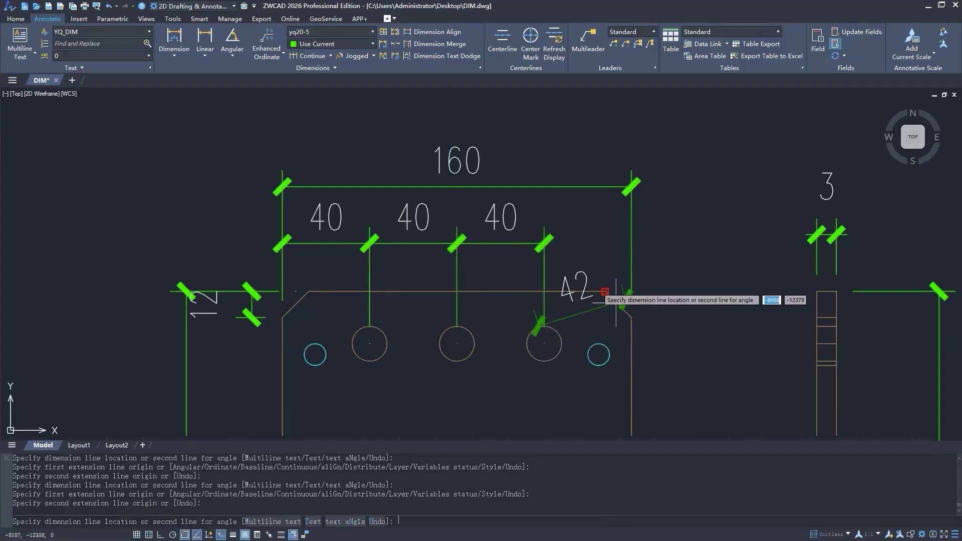
{"action": "left_click", "coordinate": [617, 244]}
Add R5 and R8 hole radius dimensions and make STANDARD the current dimension style
{"action": "left_click", "coordinate": [308, 352]}
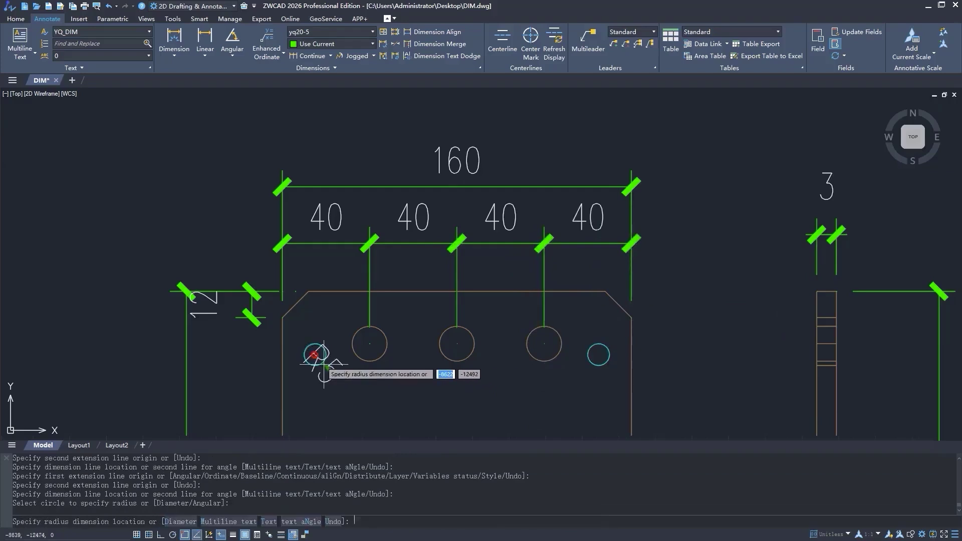
{"action": "left_click", "coordinate": [355, 403]}
{"action": "left_click", "coordinate": [457, 361]}
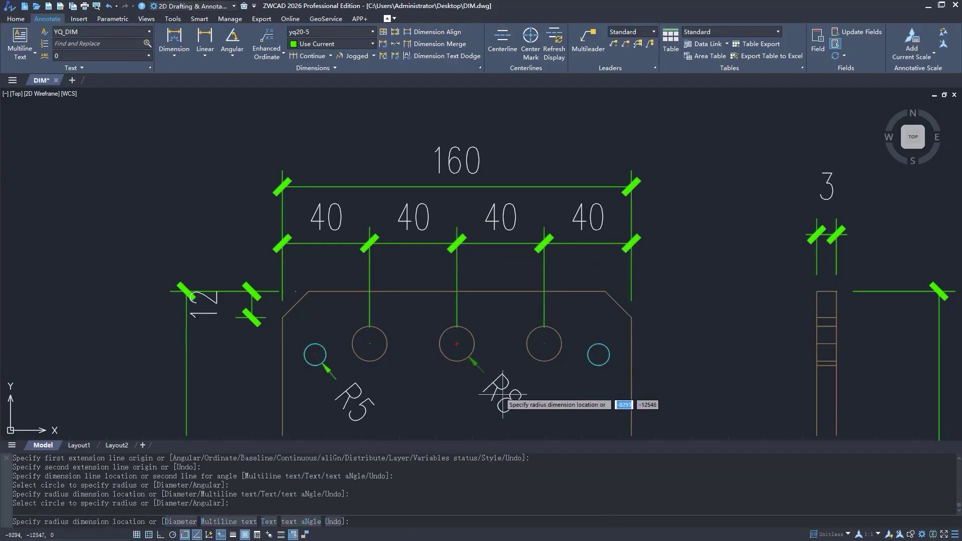
{"action": "left_click", "coordinate": [494, 397]}
{"action": "key", "text": "Escape"}
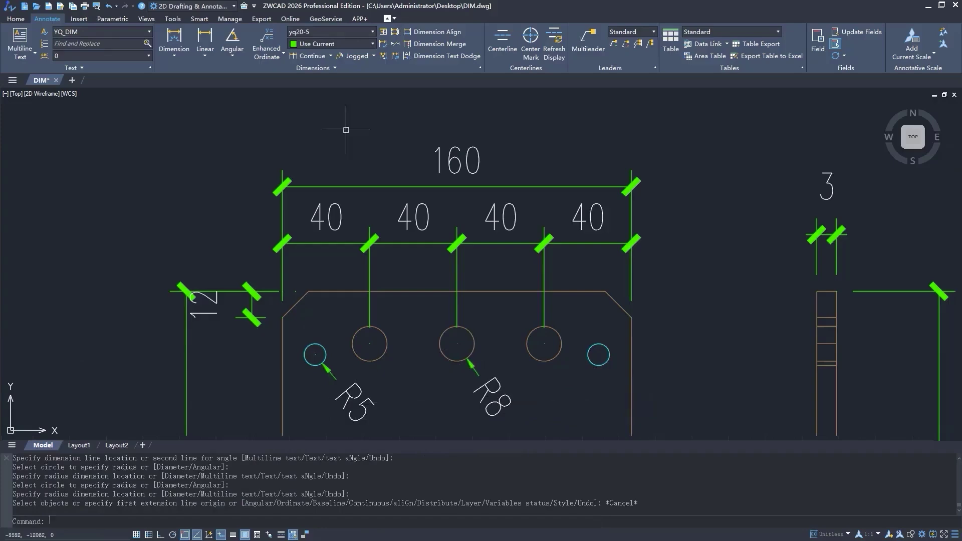
{"action": "left_click", "coordinate": [368, 32]}
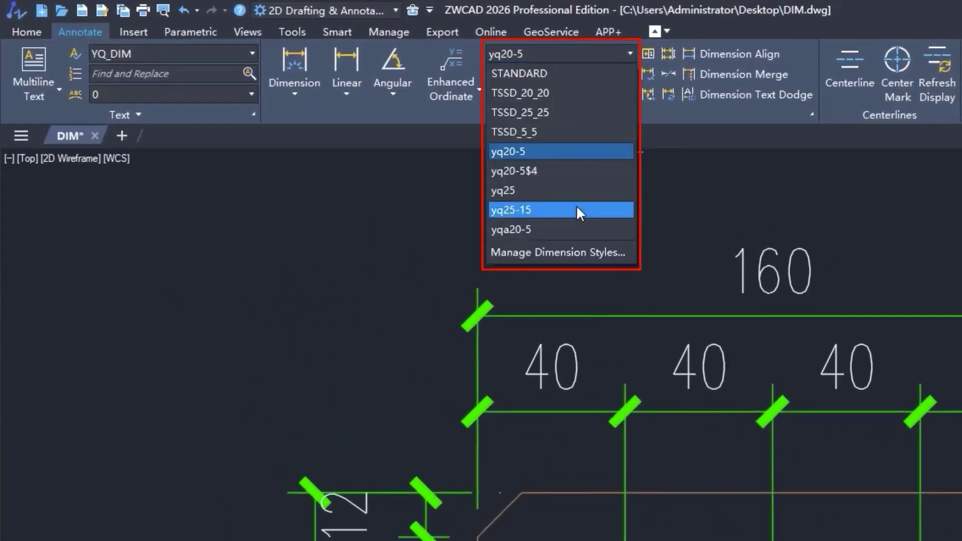
{"action": "left_click", "coordinate": [579, 74]}
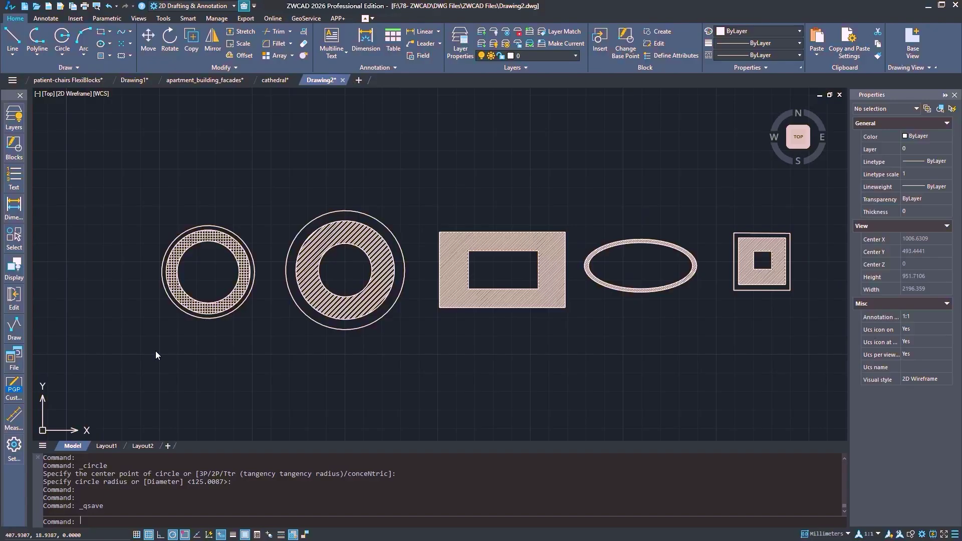
Add center marks to the circles of the left ring
{"action": "scroll", "coordinate": [143, 264], "scroll_direction": "up", "scroll_amount": 4}
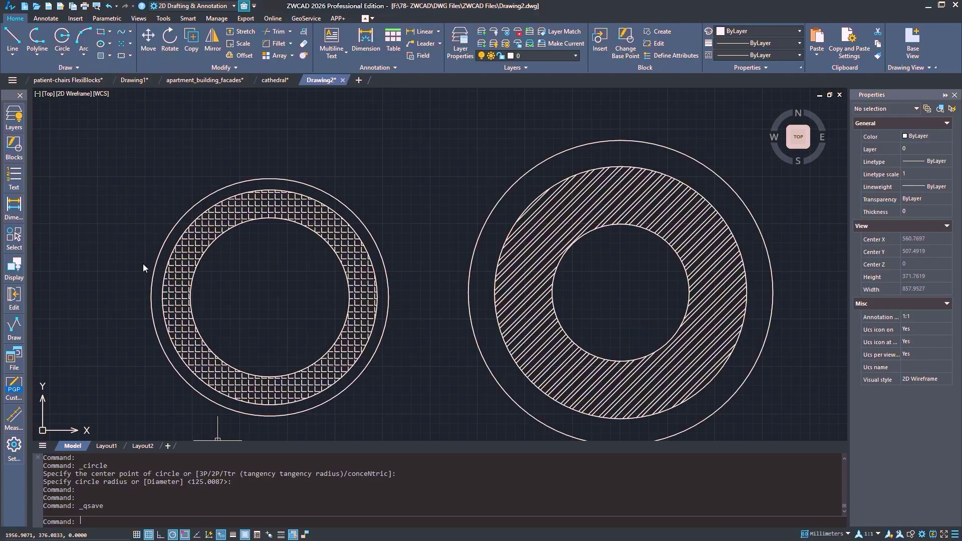
{"action": "middle_click_drag", "start_coordinate": [338, 304], "coordinate": [434, 282]}
{"action": "scroll", "coordinate": [526, 42], "scroll_direction": "down", "scroll_amount": 1}
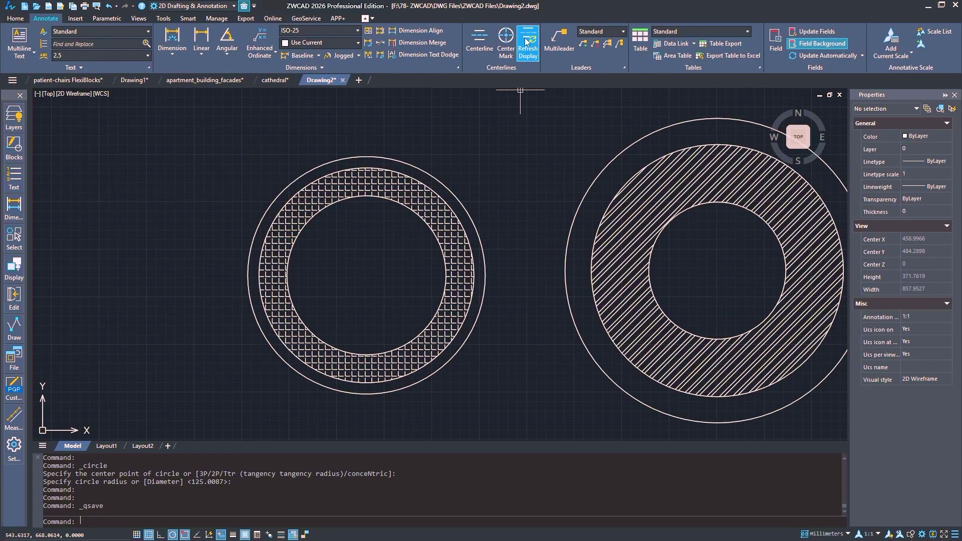
{"action": "left_click", "coordinate": [511, 61]}
{"action": "left_click", "coordinate": [408, 210]}
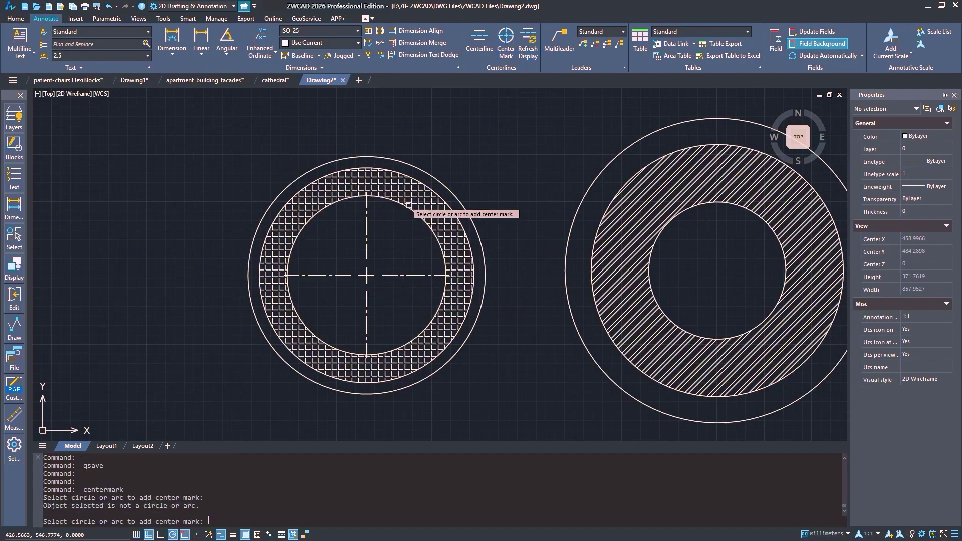
{"action": "left_click", "coordinate": [422, 170]}
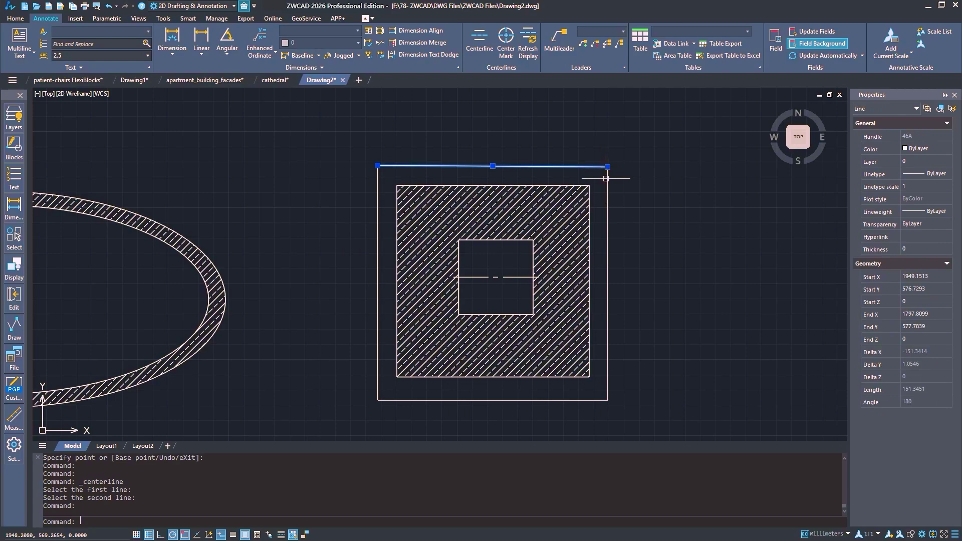
Draw a horizontal centerline, then a vertical centerline across the inner square
{"action": "left_click", "coordinate": [608, 166]}
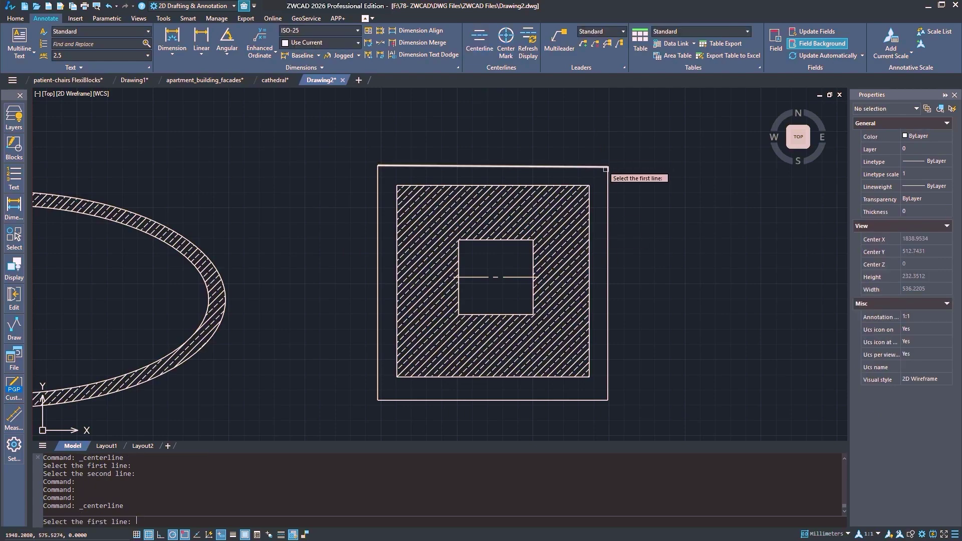
{"action": "left_click", "coordinate": [565, 399]}
{"action": "key", "text": "Return"}
{"action": "left_click", "coordinate": [533, 244]}
{"action": "left_click", "coordinate": [459, 316]}
{"action": "left_click", "coordinate": [532, 301]}
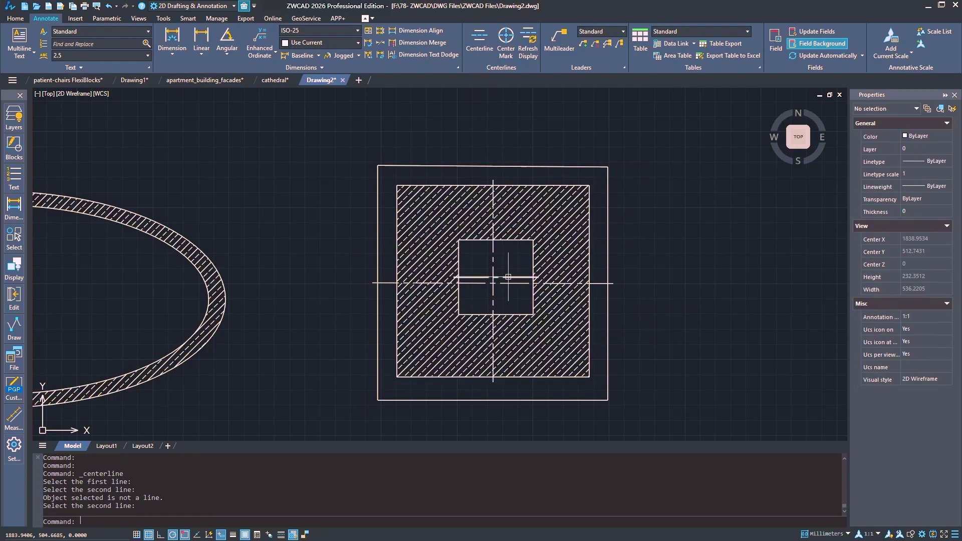
{"action": "key", "text": "Delete"}
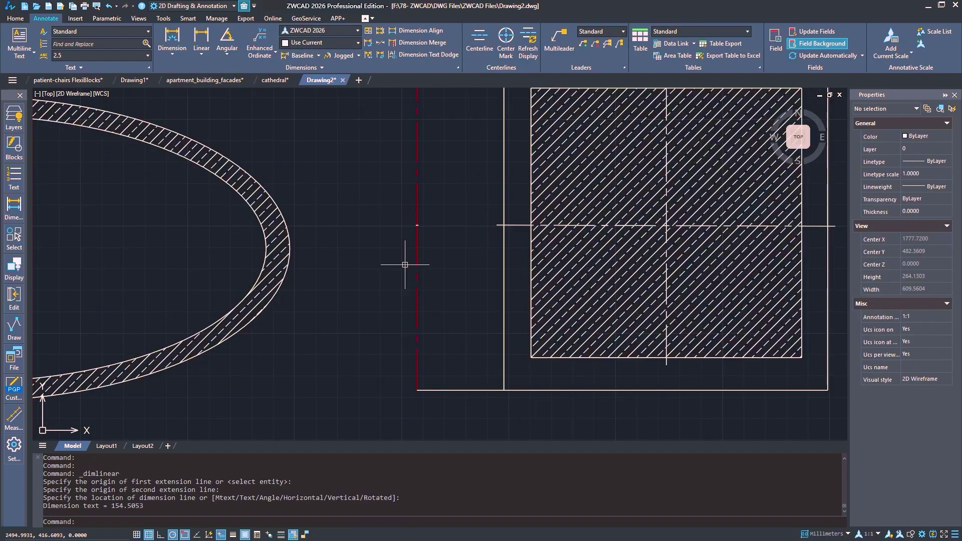
Apply the ZWCAD 2026 dimension style to the new linear dimension
{"action": "left_click", "coordinate": [415, 266]}
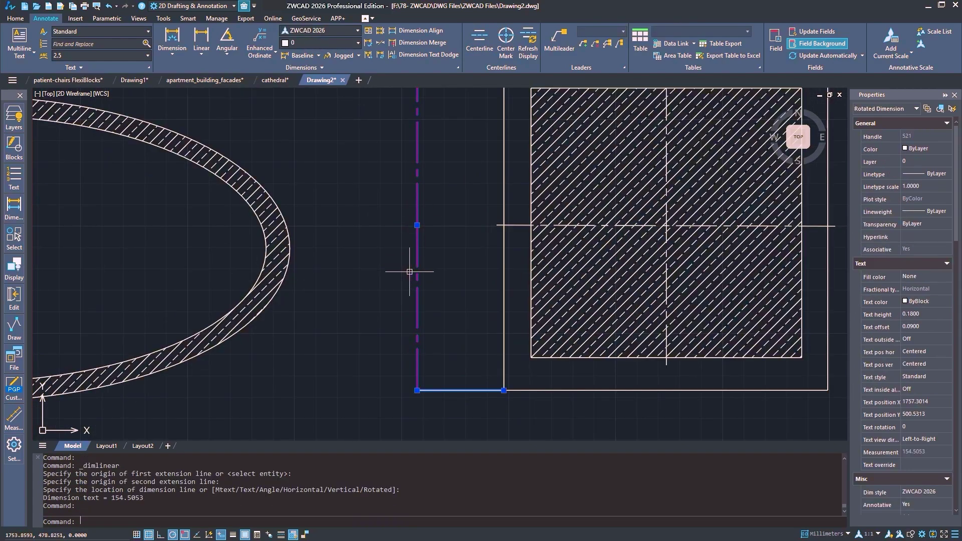
{"action": "right_click", "coordinate": [385, 245]}
{"action": "mouse_move", "coordinate": [401, 245]}
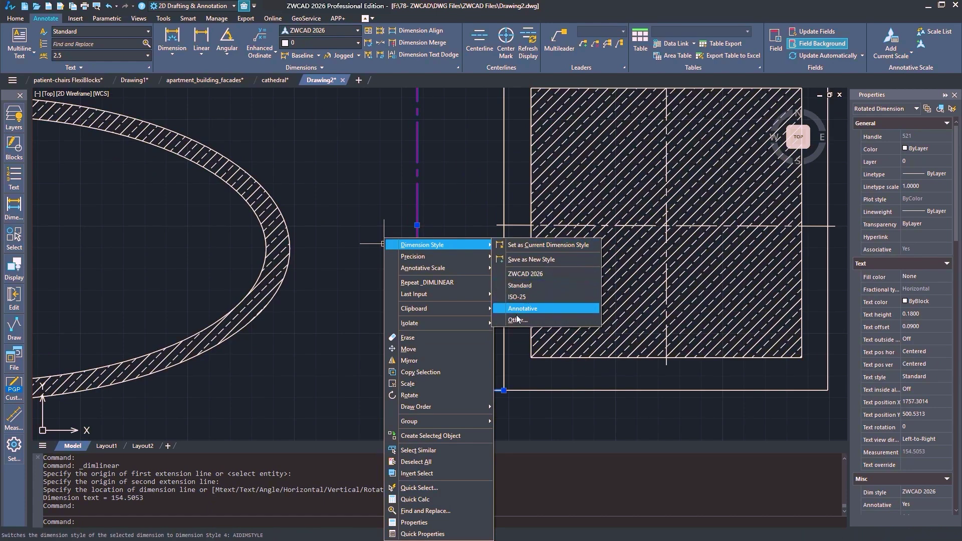
{"action": "left_click", "coordinate": [525, 274]}
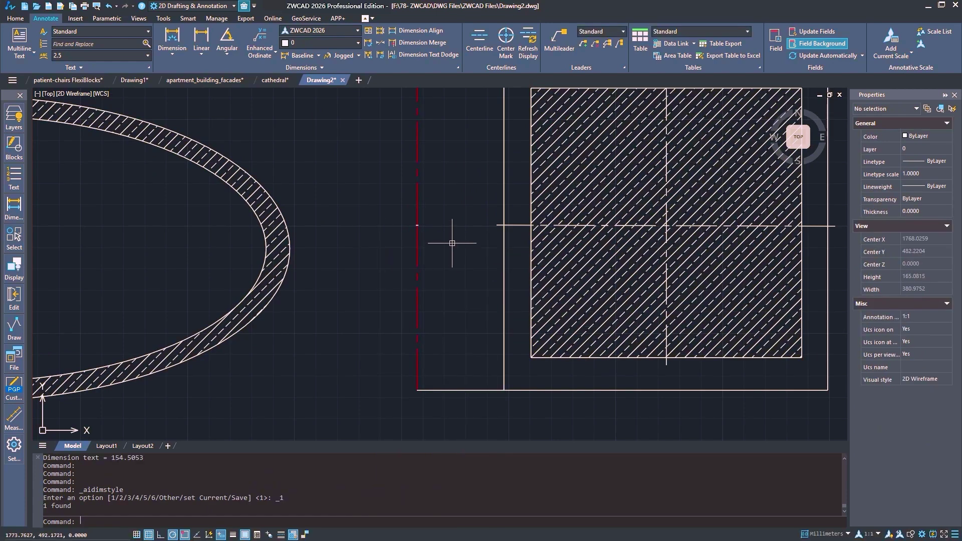
{"action": "scroll", "coordinate": [414, 209], "scroll_direction": "up", "scroll_amount": 10}
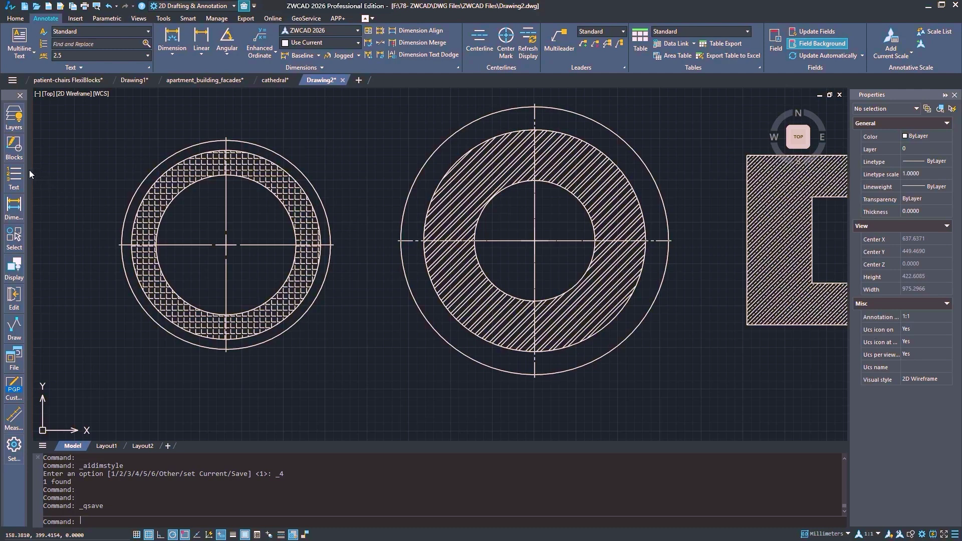
Add a center mark to the right ring's inner circle
{"action": "left_click", "coordinate": [13, 209]}
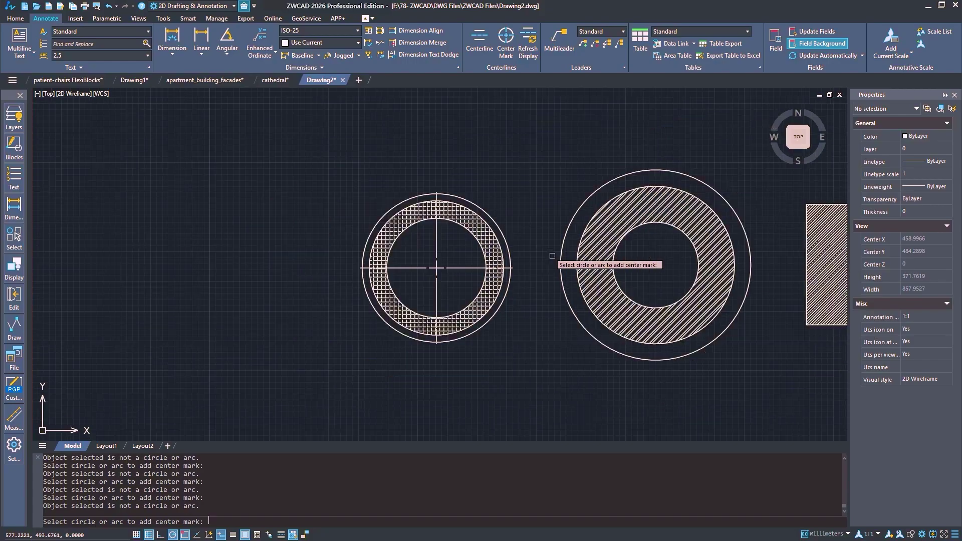
{"action": "scroll", "coordinate": [754, 251], "scroll_direction": "up", "scroll_amount": 2}
{"action": "left_click", "coordinate": [655, 243]}
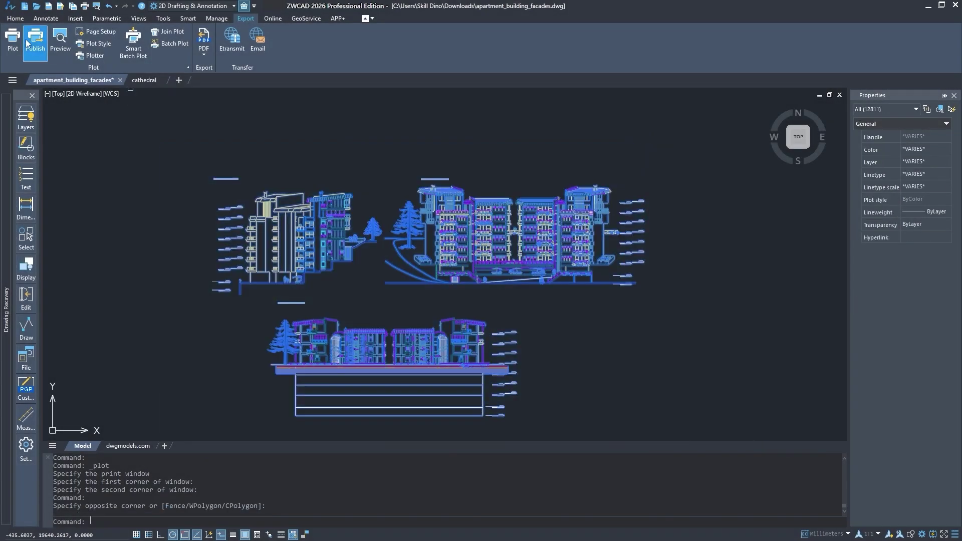
Preview the facades plot with ZWCAD Virtual Eps Plotter 1.0 as the printer
{"action": "left_click", "coordinate": [27, 44]}
{"action": "left_click", "coordinate": [451, 212]}
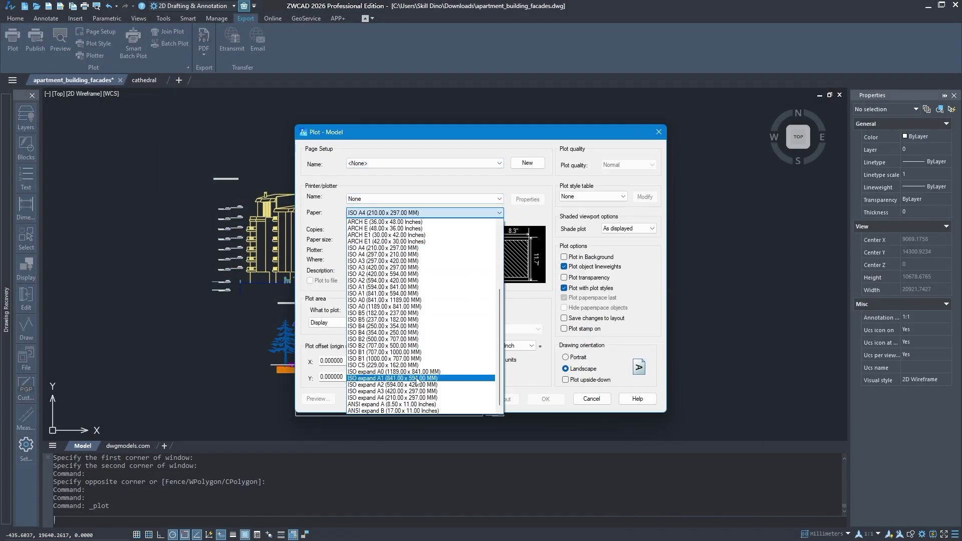
{"action": "left_click", "coordinate": [425, 199]}
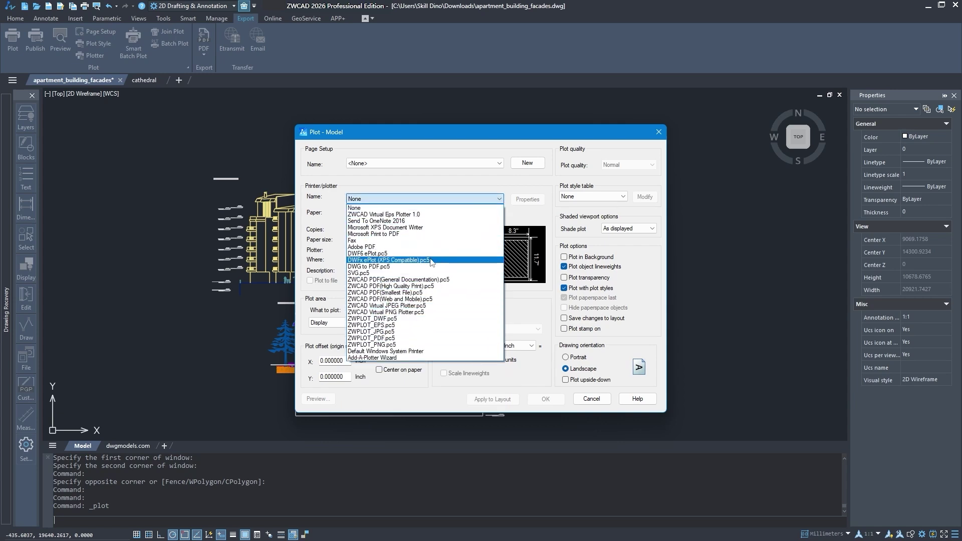
{"action": "left_click", "coordinate": [361, 215]}
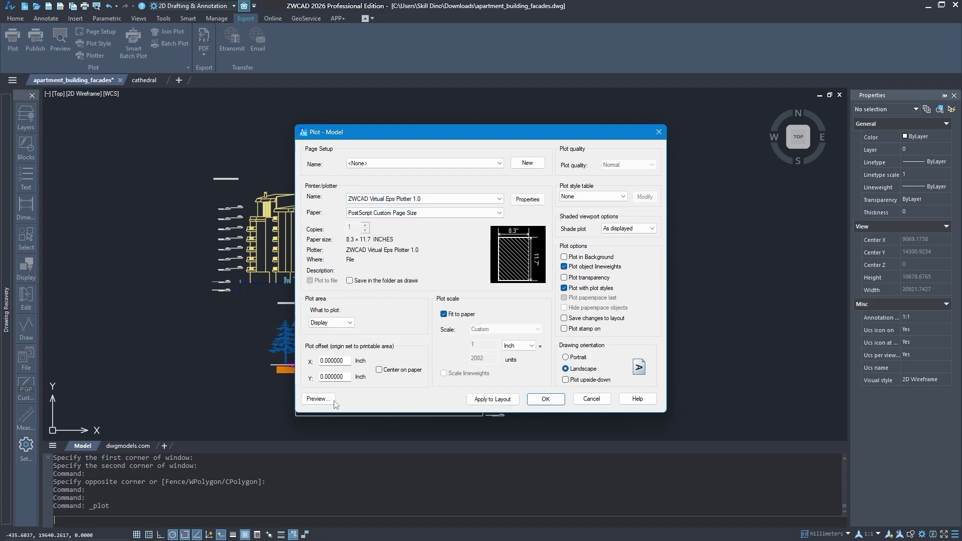
{"action": "left_click", "coordinate": [318, 398]}
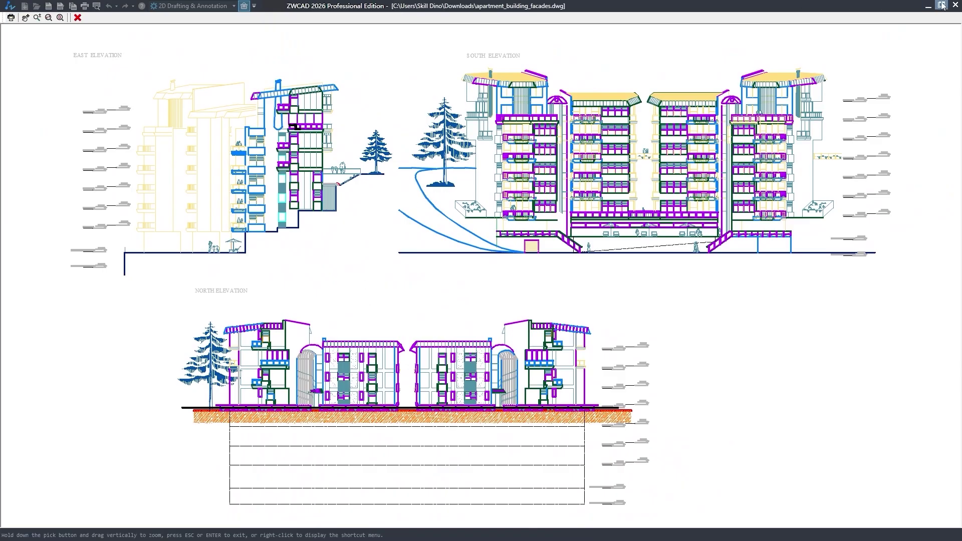
Add apartment_building_facades to a multi-document frame search and list the found frames
{"action": "key", "text": "Escape"}
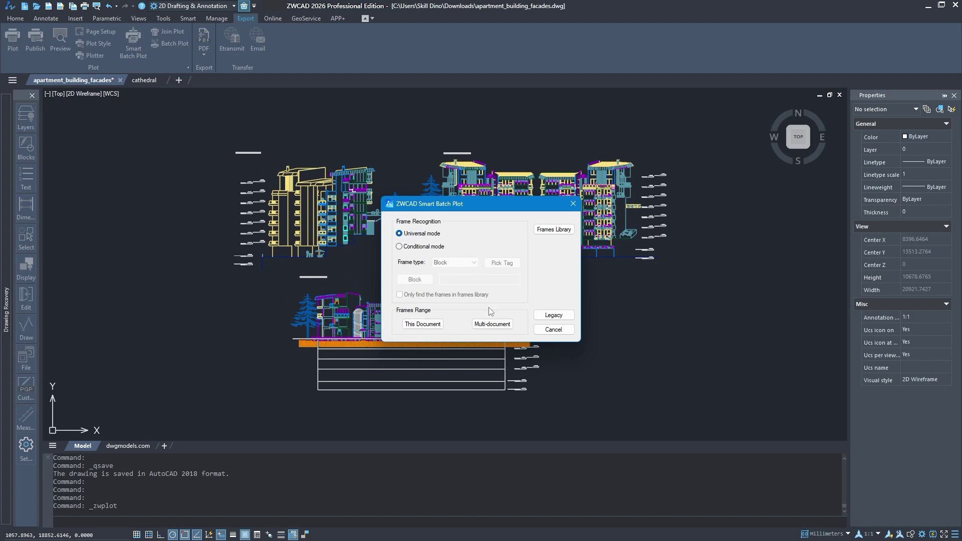
{"action": "left_click", "coordinate": [490, 324]}
{"action": "left_click", "coordinate": [365, 190]}
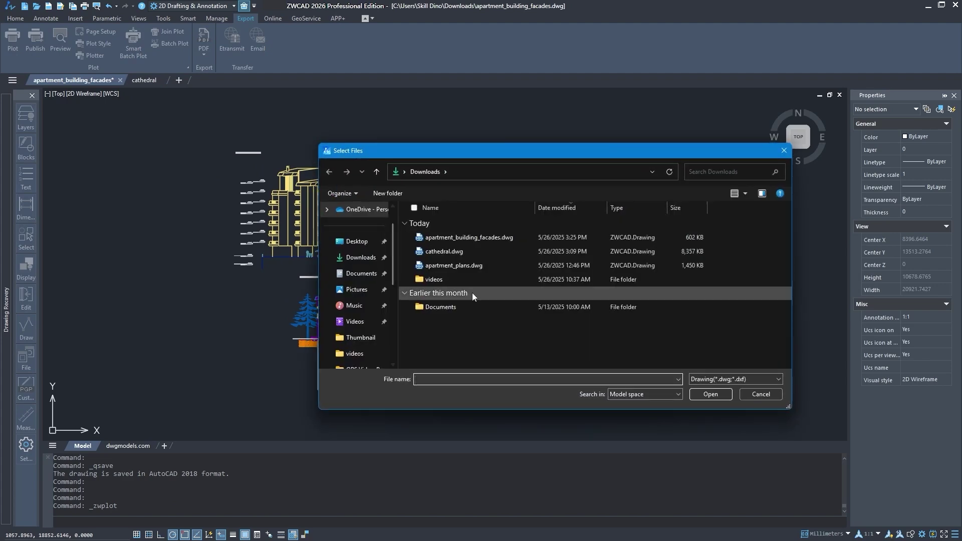
{"action": "double_click", "coordinate": [461, 239]}
{"action": "left_click", "coordinate": [409, 219]}
{"action": "left_click", "coordinate": [536, 358]}
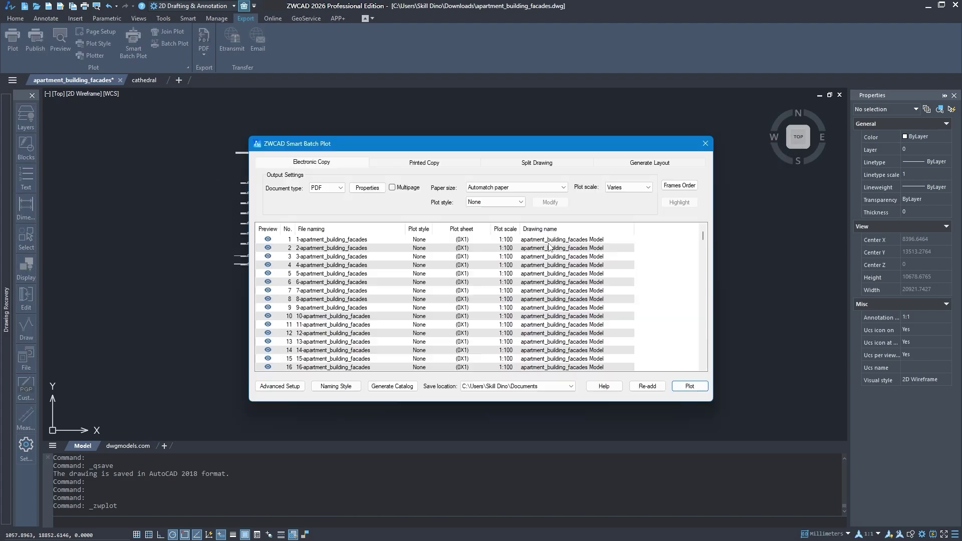
Review the paper size, plot style, plot scale and frames order unchanged, then check the output document type
{"action": "left_click", "coordinate": [536, 189]}
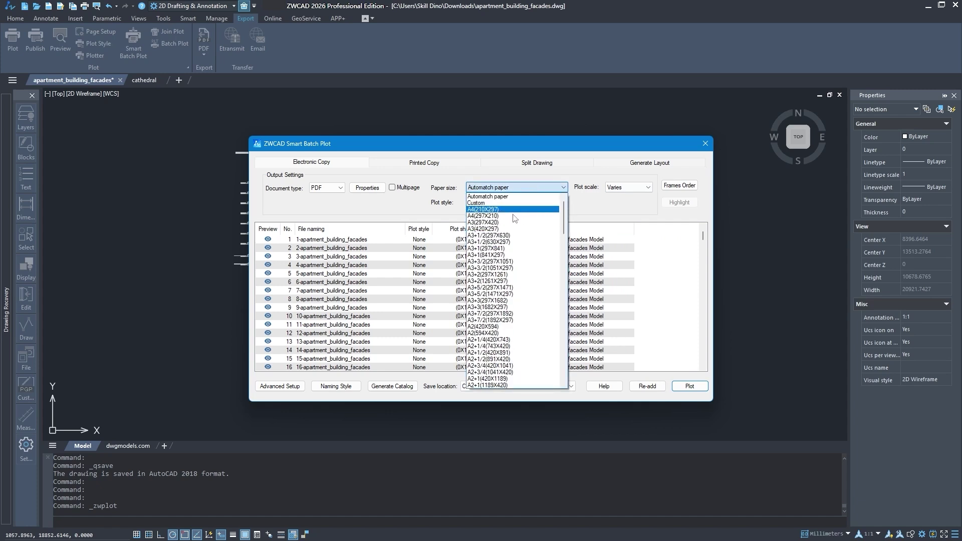
{"action": "scroll", "coordinate": [504, 302], "scroll_direction": "down", "scroll_amount": 14}
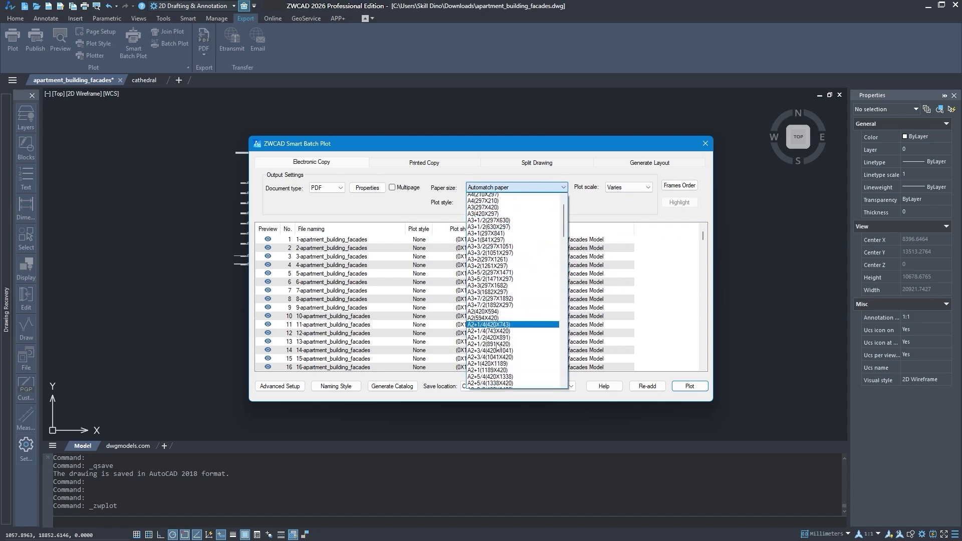
{"action": "scroll", "coordinate": [499, 345], "scroll_direction": "down", "scroll_amount": 15}
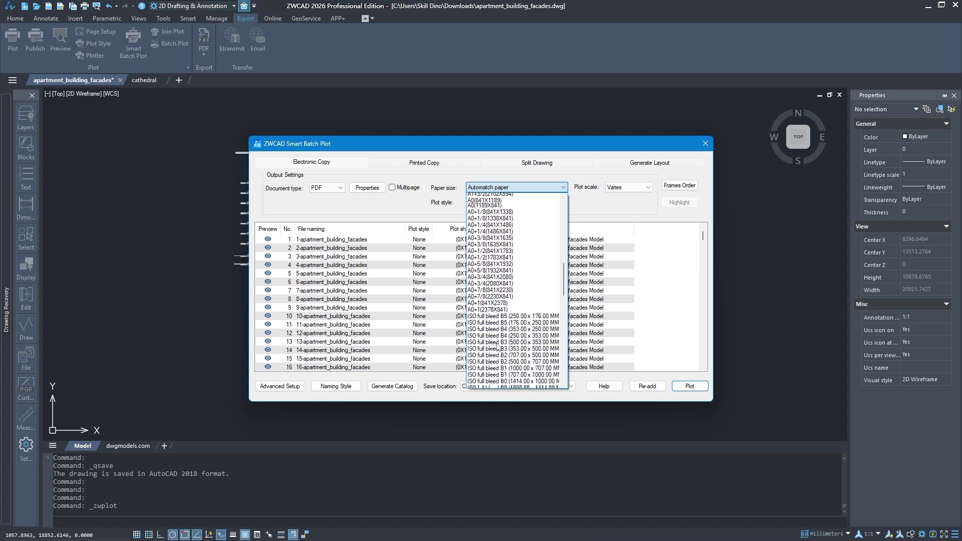
{"action": "left_click", "coordinate": [464, 195]}
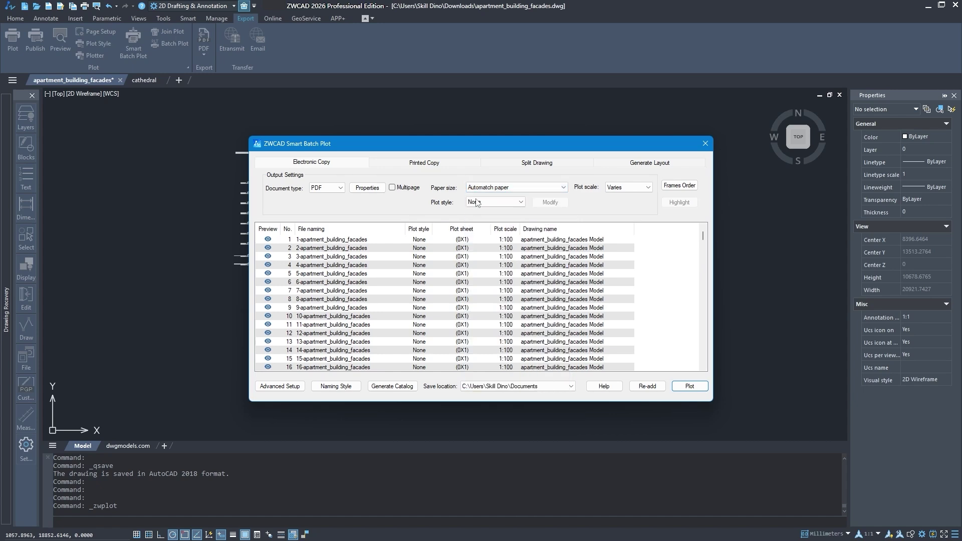
{"action": "left_click", "coordinate": [493, 201]}
{"action": "left_click", "coordinate": [627, 187]}
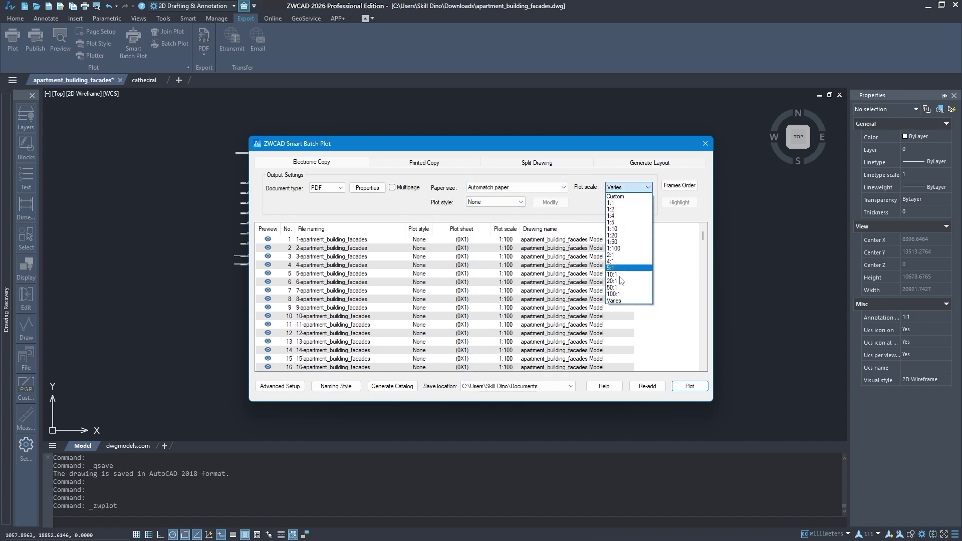
{"action": "left_click", "coordinate": [672, 184]}
{"action": "left_click", "coordinate": [678, 185]}
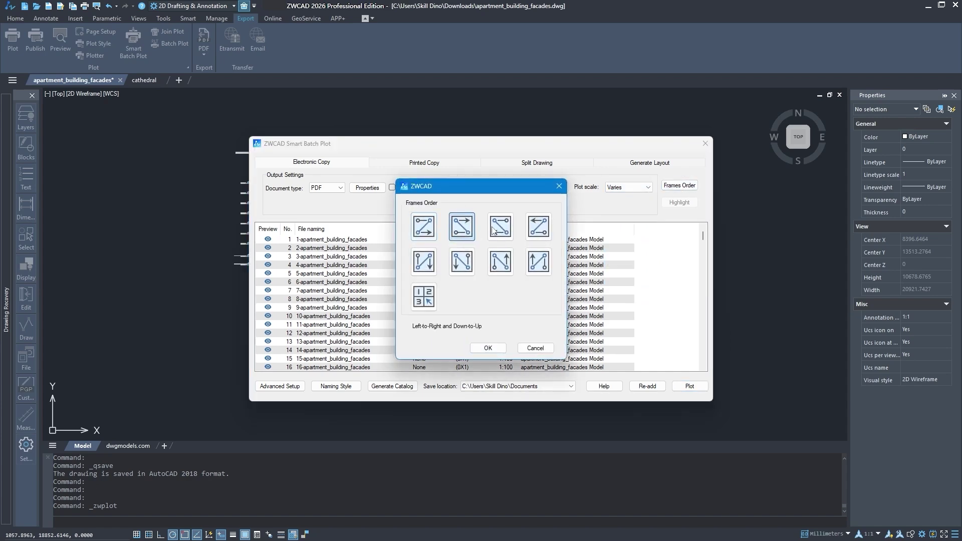
{"action": "left_click", "coordinate": [559, 186]}
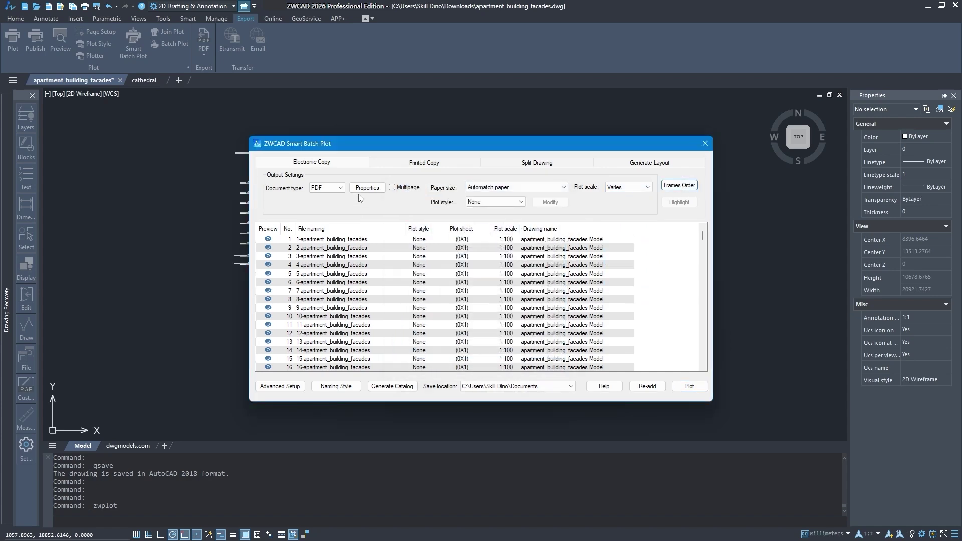
{"action": "key", "text": "Escape"}
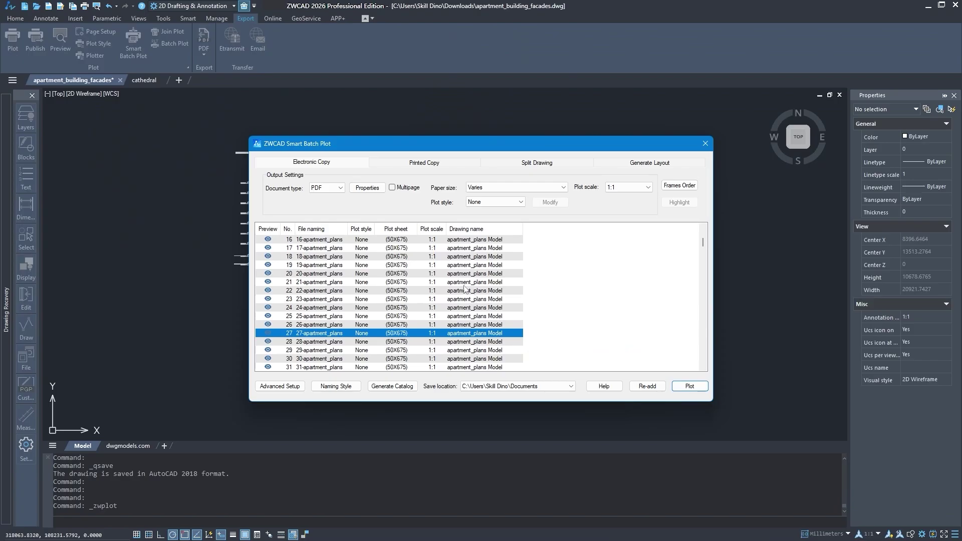
{"action": "left_click", "coordinate": [340, 189]}
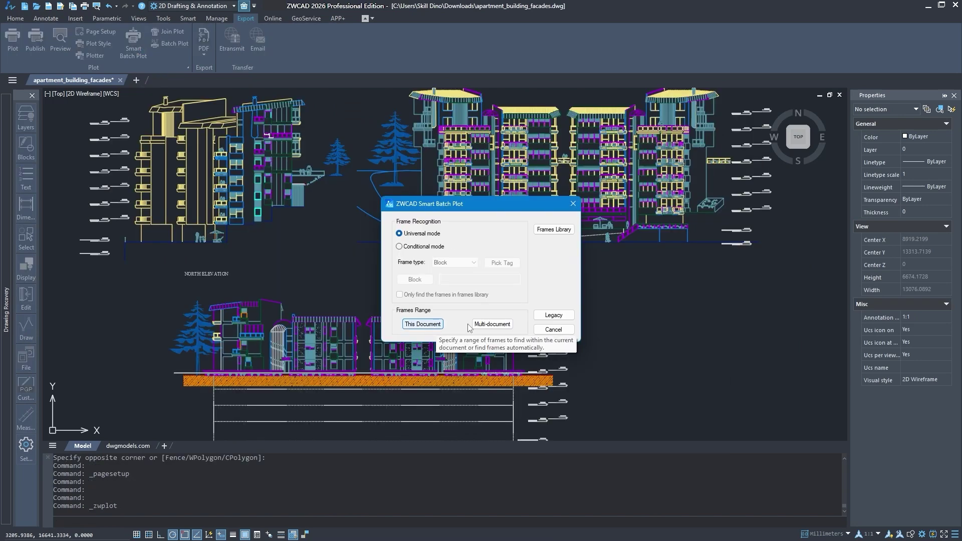
Re-add the cathedral.dwg frames to the batch plot list and check the file naming style
{"action": "left_click", "coordinate": [437, 327]}
{"action": "left_click", "coordinate": [434, 189]}
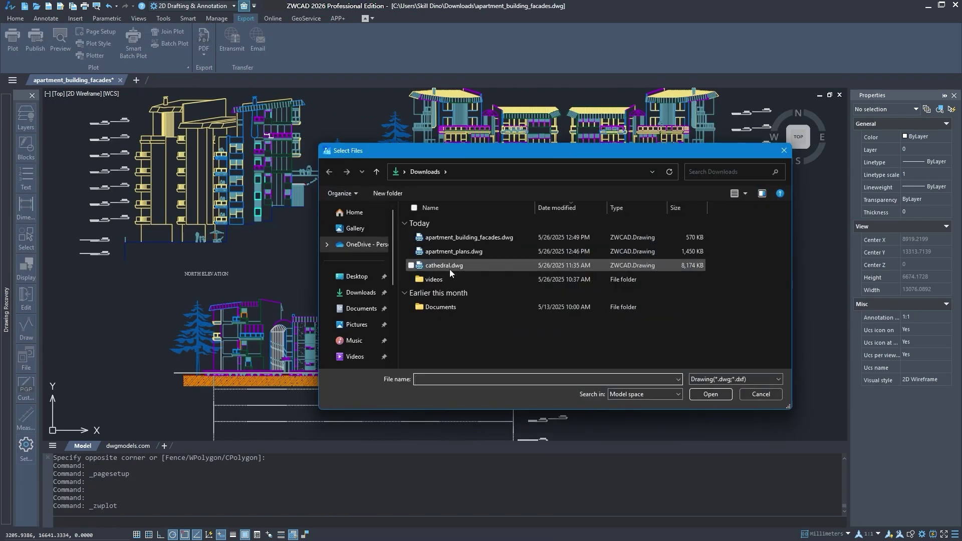
{"action": "left_click", "coordinate": [450, 265]}
{"action": "left_click", "coordinate": [710, 394]}
{"action": "left_click", "coordinate": [543, 360]}
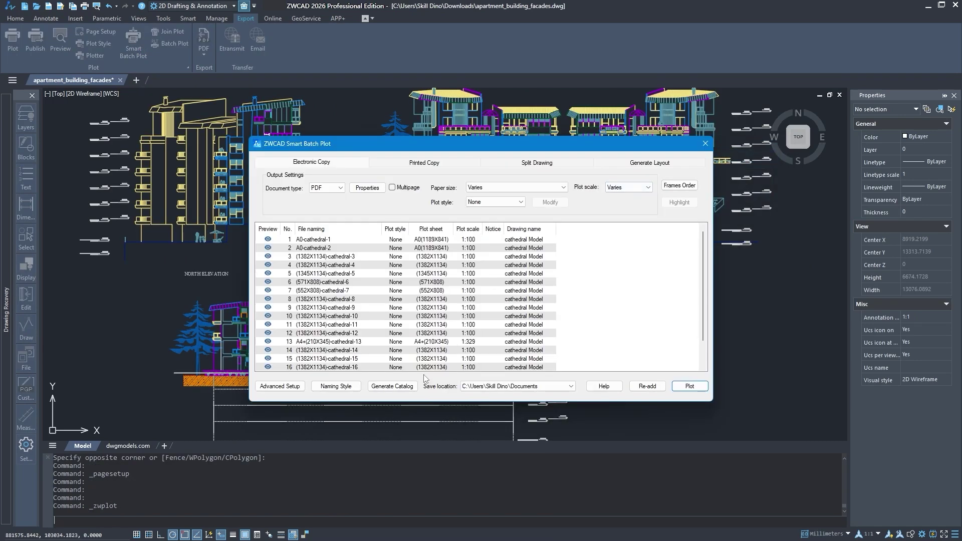
{"action": "left_click", "coordinate": [336, 387]}
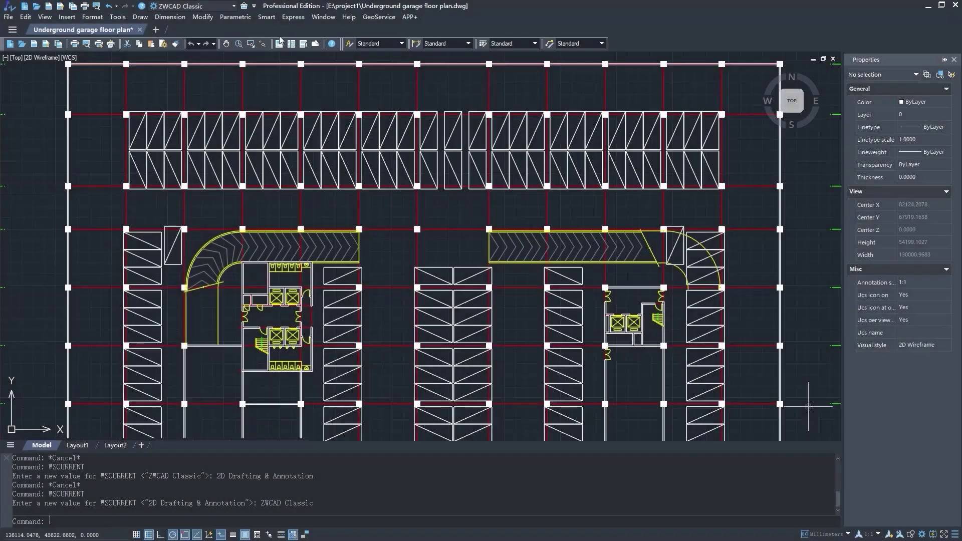
{"action": "left_click", "coordinate": [293, 17]}
Switch the workspace to 2D Drafting & Annotation
{"action": "mouse_move", "coordinate": [341, 77]}
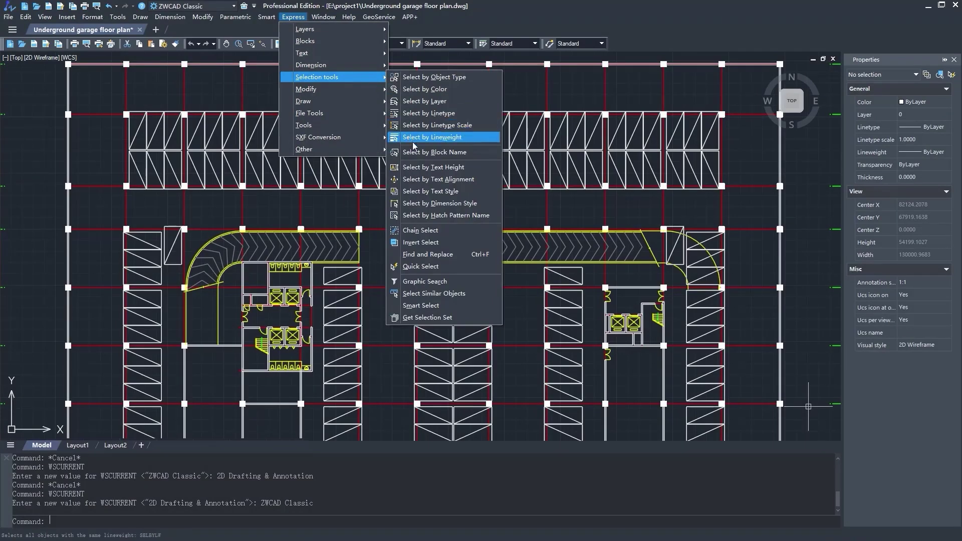
{"action": "left_click", "coordinate": [193, 6]}
{"action": "left_click", "coordinate": [183, 17]}
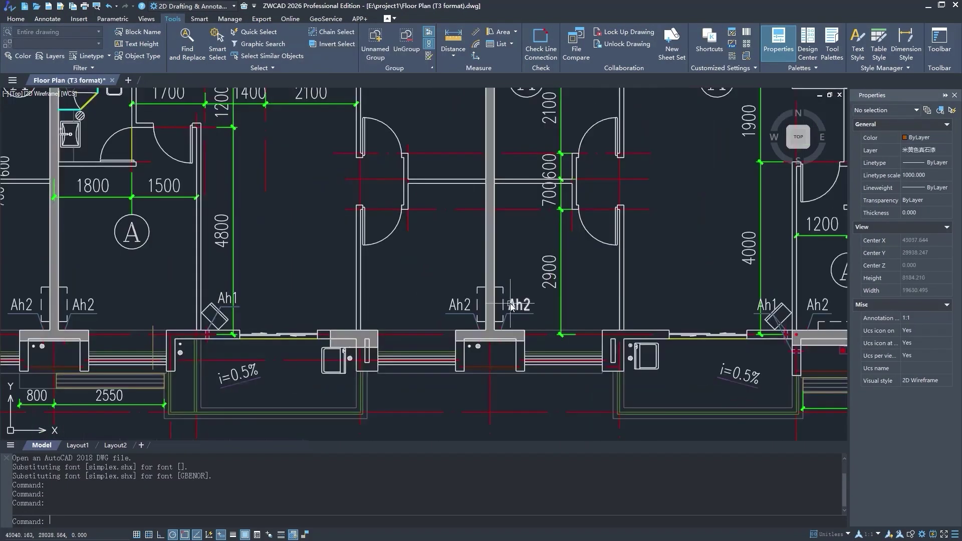
Locate the Ah2 labels in the floor plan and edit one label's text in place
{"action": "middle_click_drag", "start_coordinate": [511, 306], "coordinate": [381, 306]}
{"action": "left_click", "coordinate": [635, 302]}
{"action": "left_click", "coordinate": [685, 302]}
{"action": "middle_click_drag", "start_coordinate": [686, 301], "coordinate": [515, 301]}
{"action": "middle_click_drag", "start_coordinate": [844, 289], "coordinate": [708, 290]}
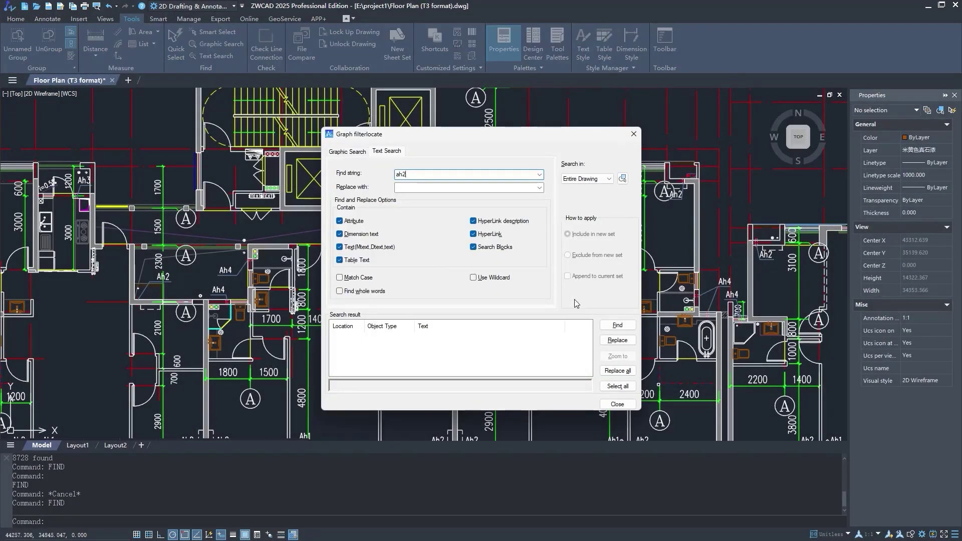
{"action": "left_click", "coordinate": [617, 325]}
{"action": "left_click", "coordinate": [618, 356]}
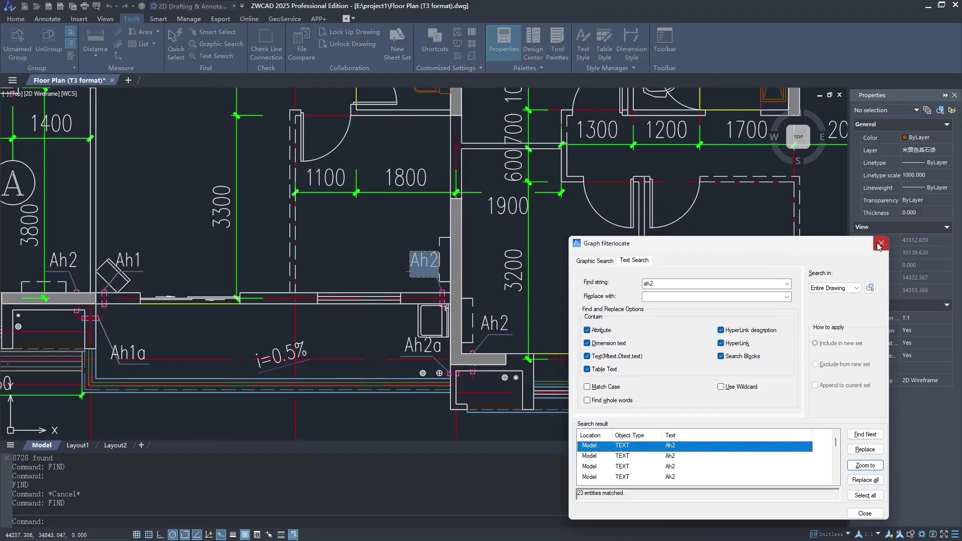
{"action": "left_click", "coordinate": [880, 244]}
{"action": "double_click", "coordinate": [437, 261]}
{"action": "key", "text": "Return"}
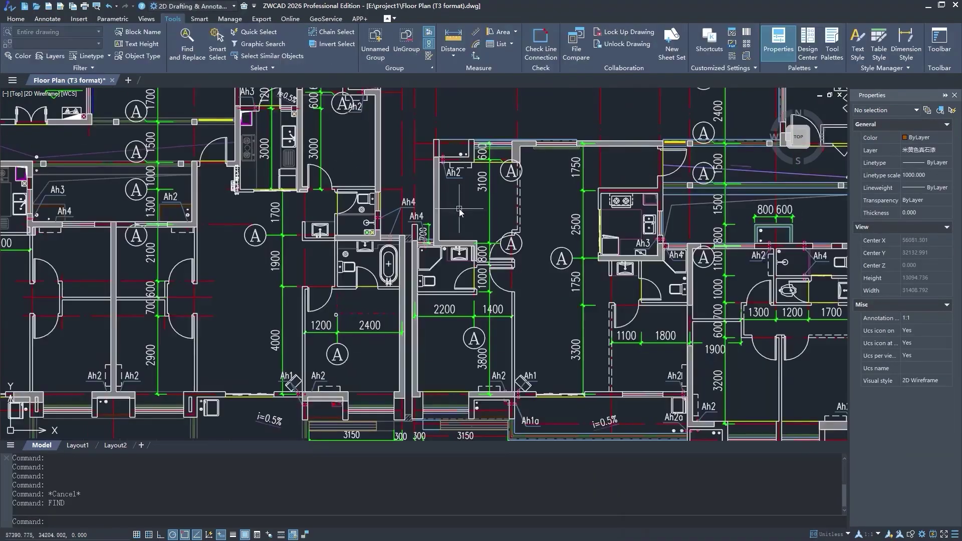
Search the whole drawing for ah2 with FIND and zoom to the first and third matches
{"action": "type", "text": "find"}
{"action": "key", "text": "Return"}
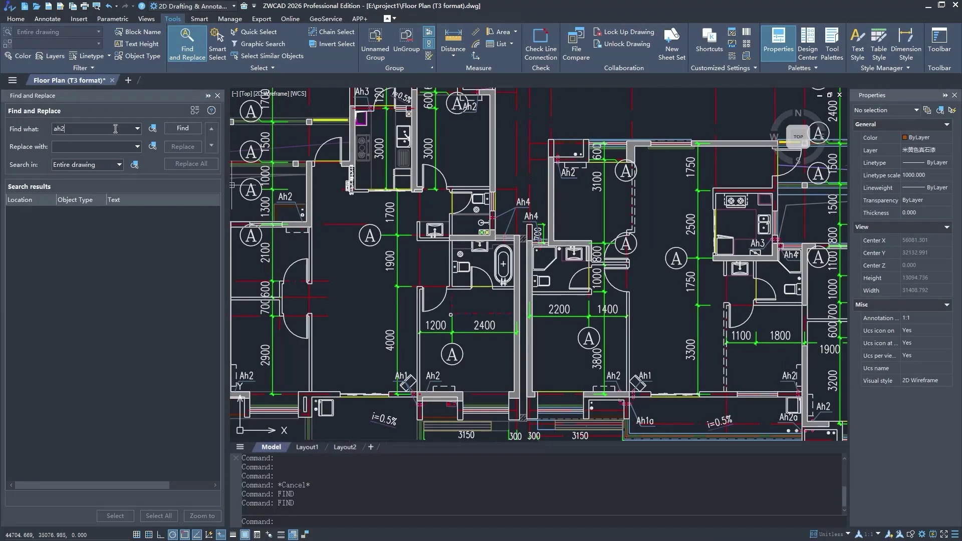
{"action": "left_click", "coordinate": [193, 127]}
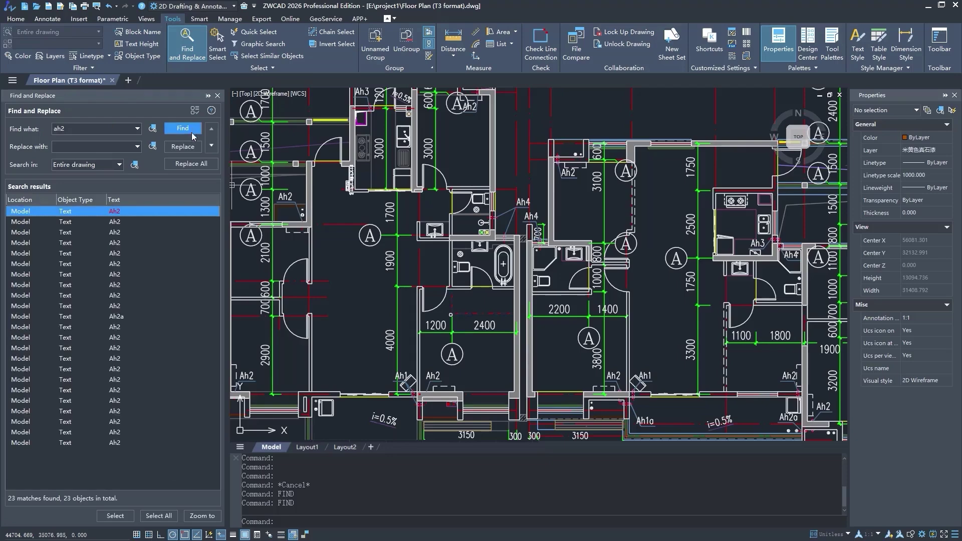
{"action": "double_click", "coordinate": [118, 212]}
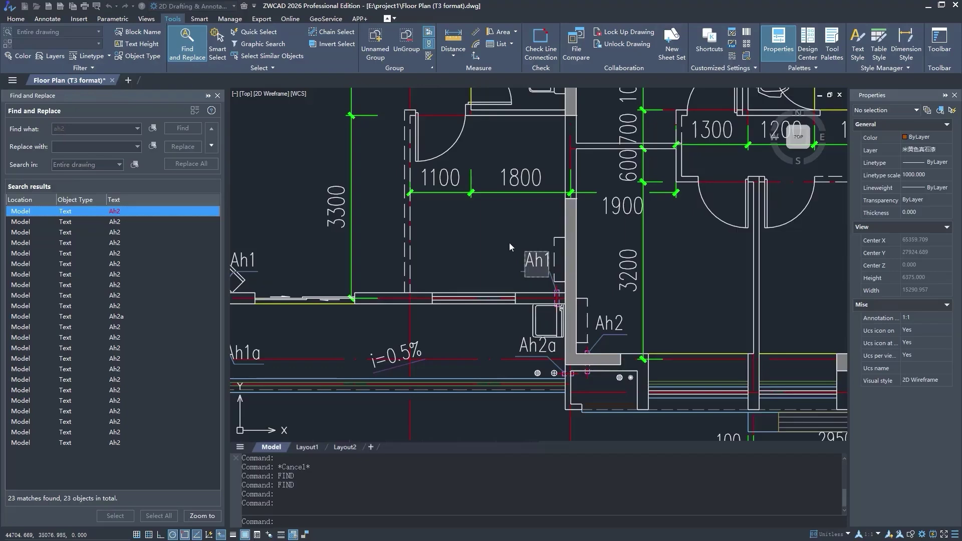
{"action": "left_click", "coordinate": [114, 233]}
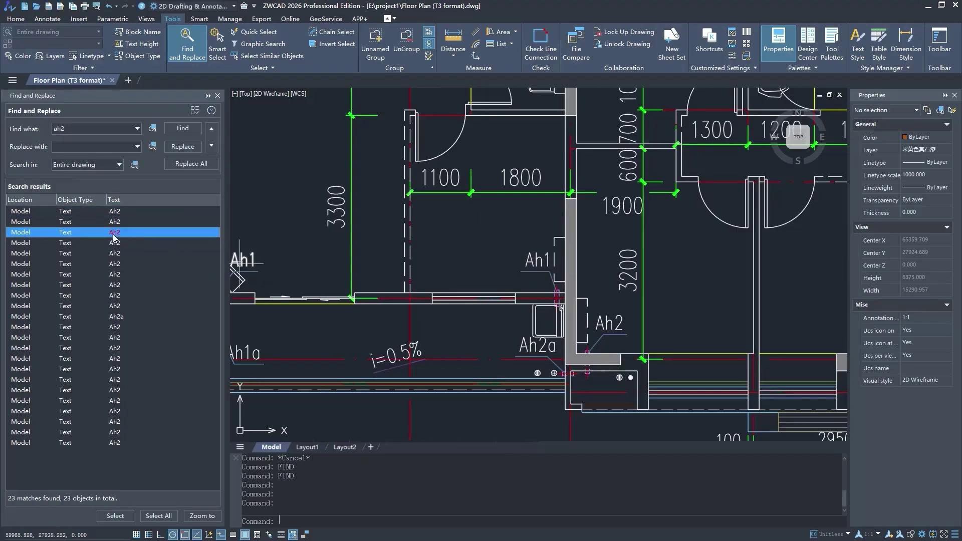
{"action": "double_click", "coordinate": [114, 233]}
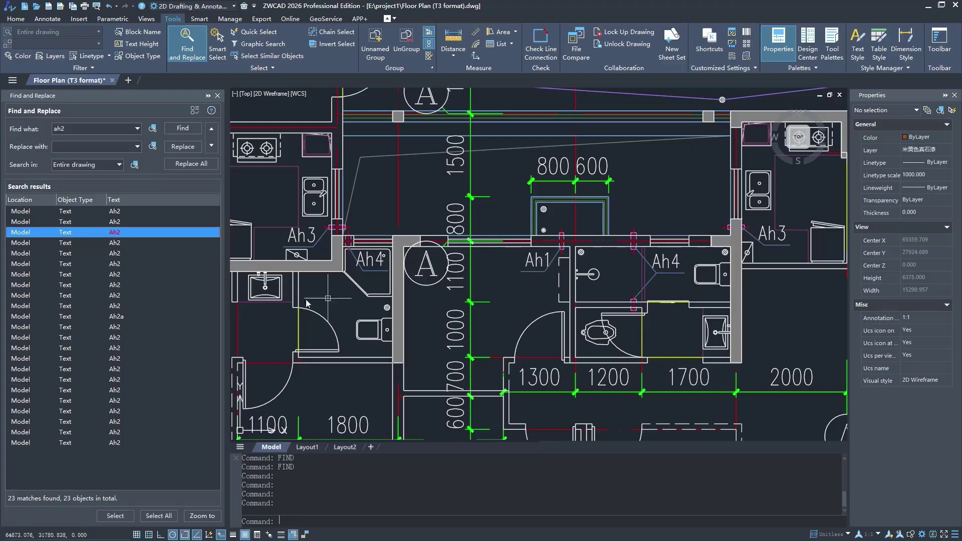
{"action": "left_click", "coordinate": [123, 276]}
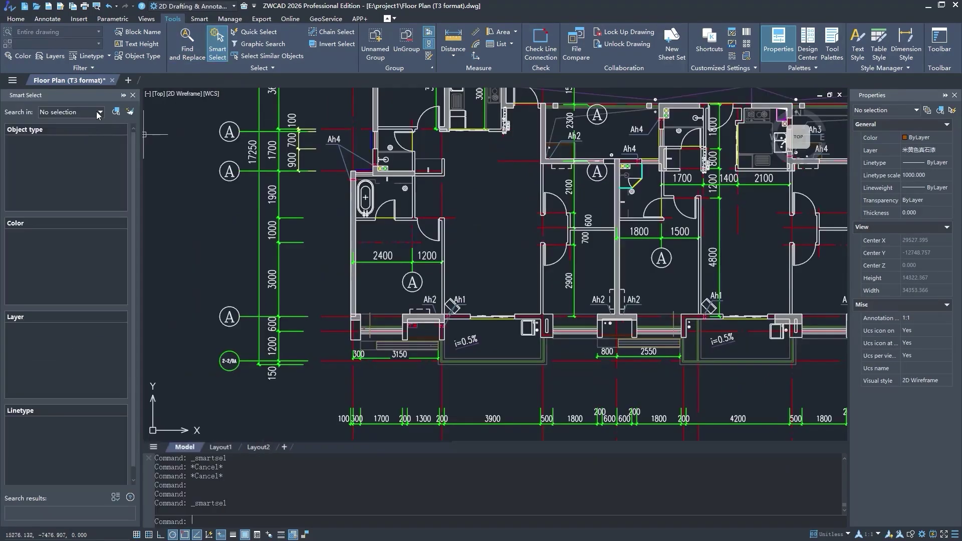
Filter a whole-drawing Smart Select by Block Reference and Hatch, with block name filtering enabled
{"action": "left_click", "coordinate": [115, 111]}
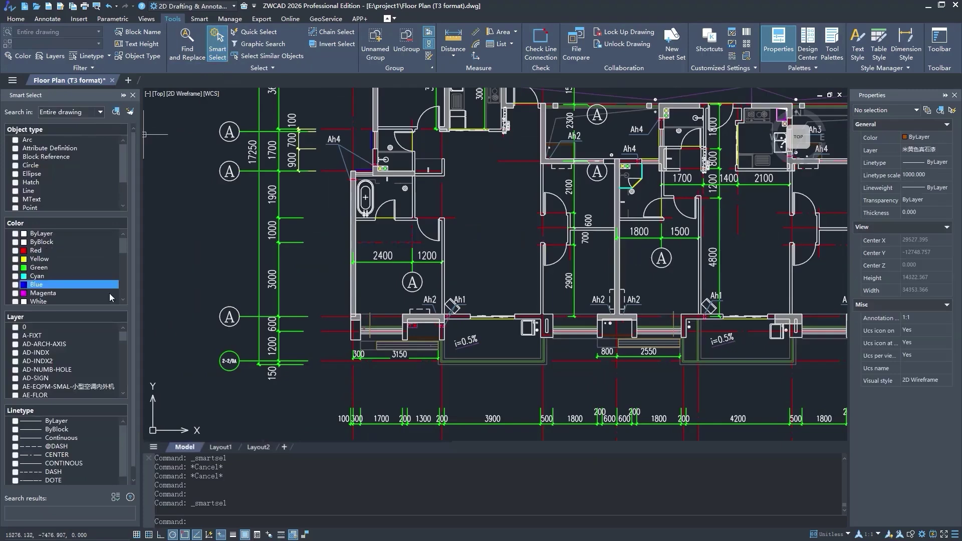
{"action": "left_click", "coordinate": [115, 498]}
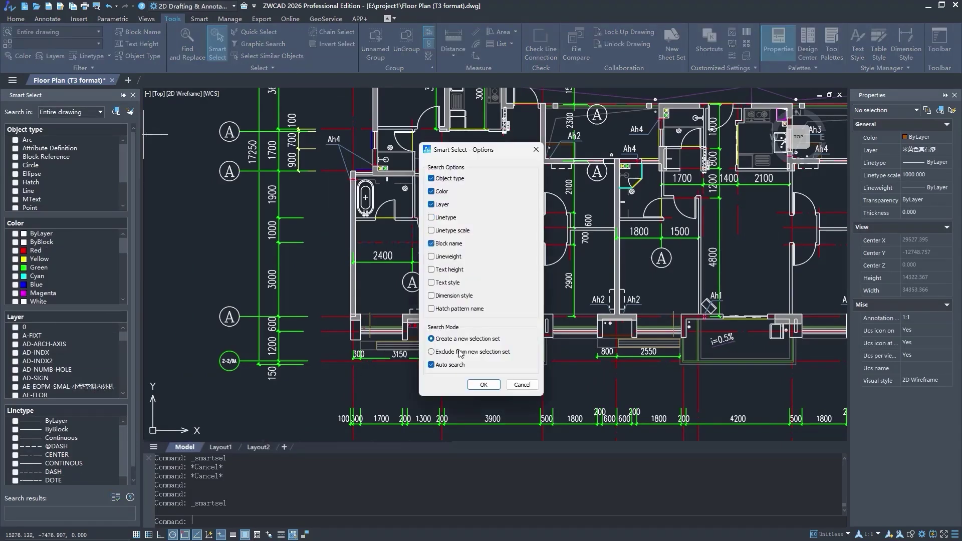
{"action": "left_click", "coordinate": [482, 384]}
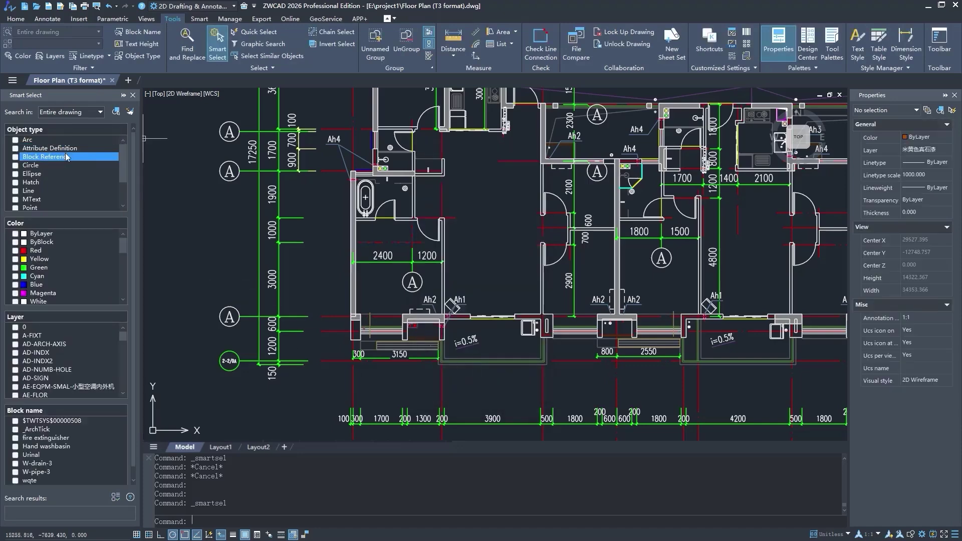
{"action": "left_click", "coordinate": [16, 156]}
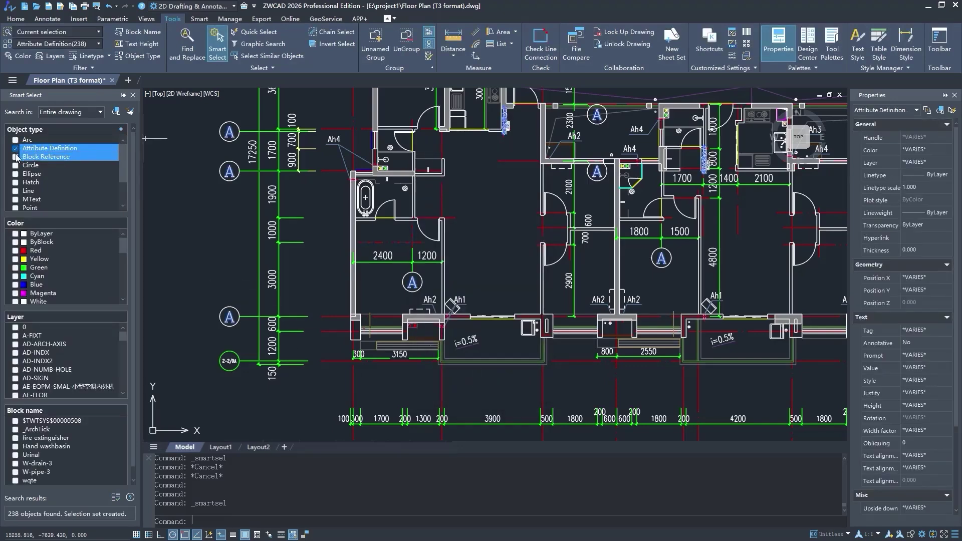
{"action": "left_click", "coordinate": [15, 182]}
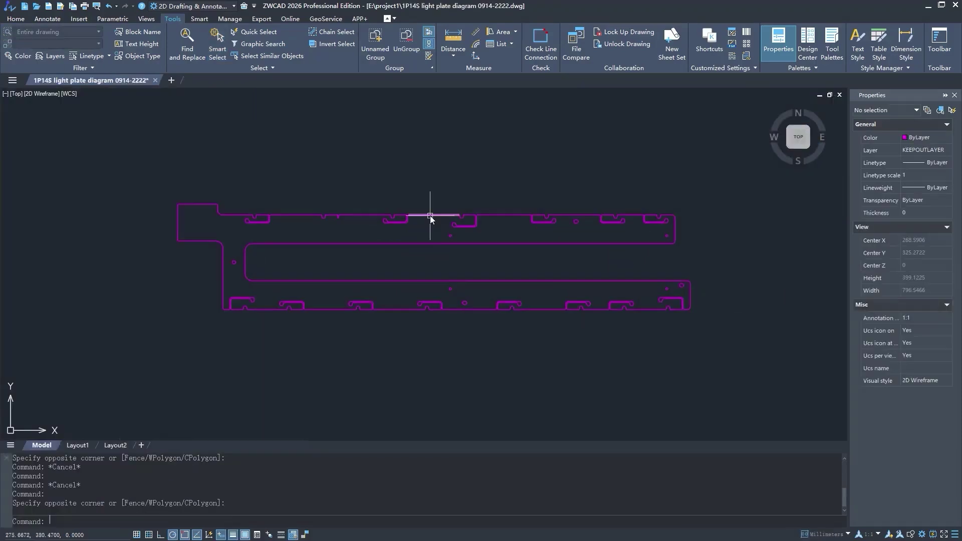
Chain-select the plate's 247 connected outline objects
{"action": "left_click", "coordinate": [431, 215]}
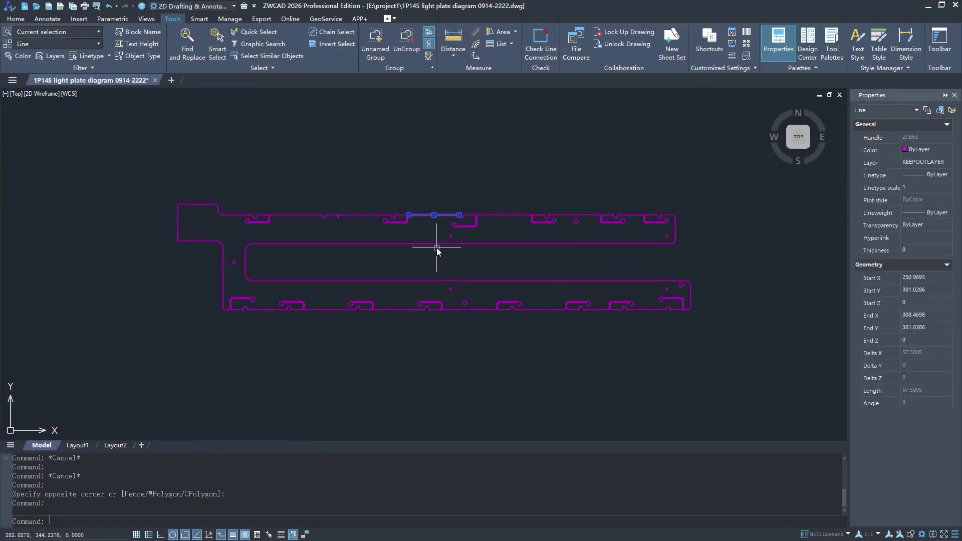
{"action": "key", "text": "Escape"}
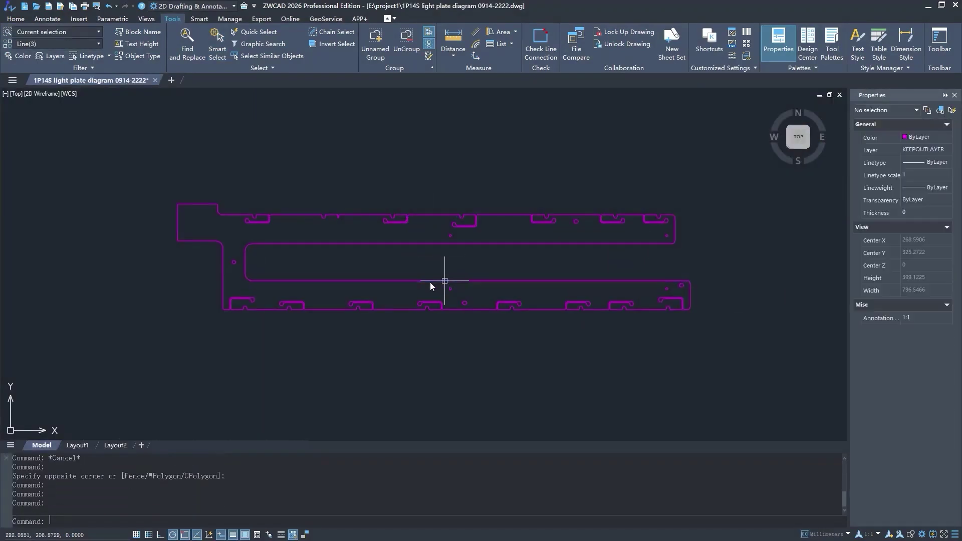
{"action": "left_click_drag", "start_coordinate": [163, 181], "coordinate": [724, 342]}
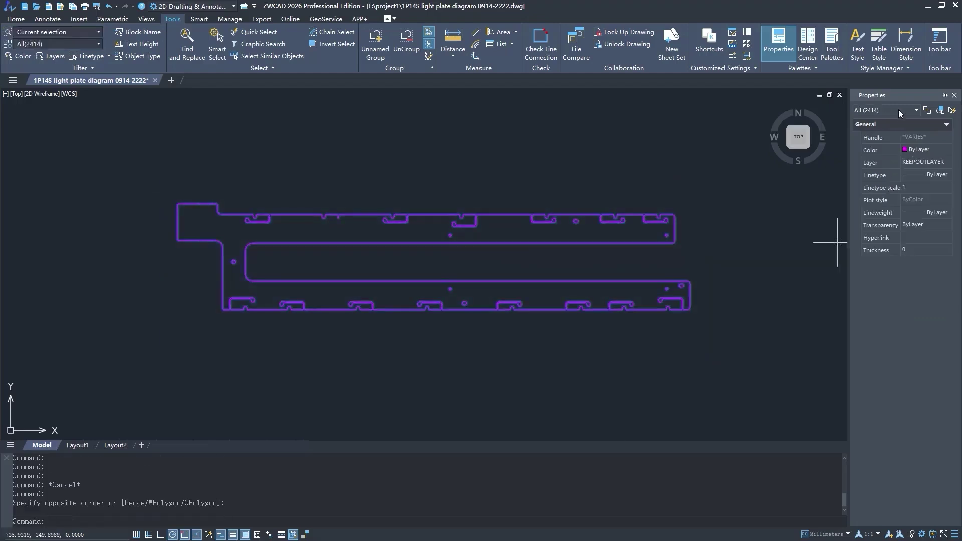
{"action": "key", "text": "Escape"}
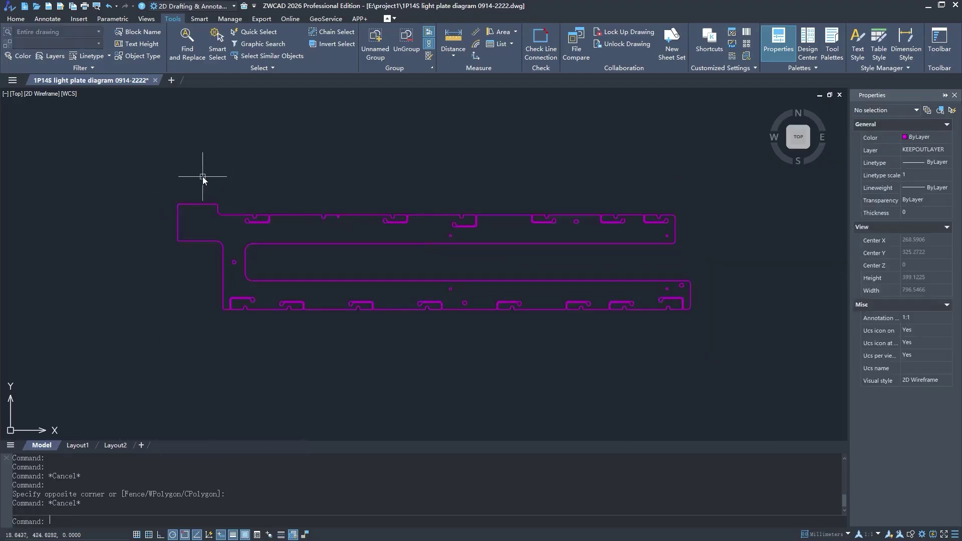
{"action": "left_click", "coordinate": [359, 216]}
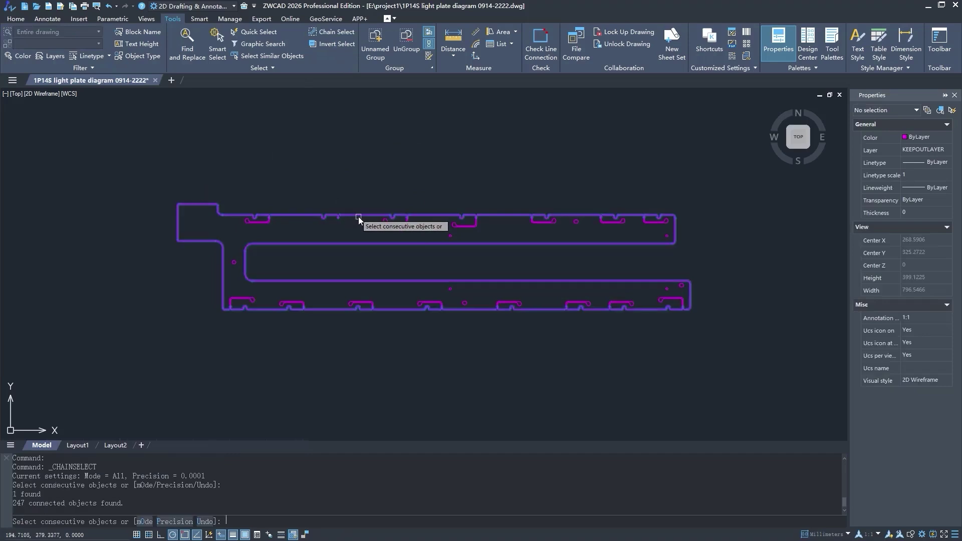
{"action": "key", "text": "Return"}
Move the chain-selected outline downward with M
{"action": "type", "text": "m"}
{"action": "key", "text": "Return"}
{"action": "left_click", "coordinate": [478, 160]}
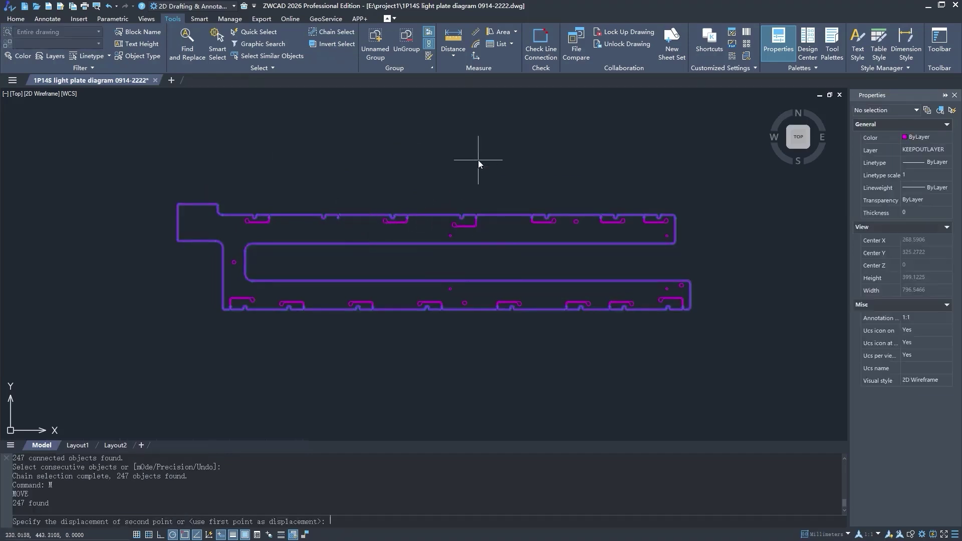
{"action": "left_click", "coordinate": [479, 334]}
{"action": "scroll", "coordinate": [458, 254], "scroll_direction": "down", "scroll_amount": 5}
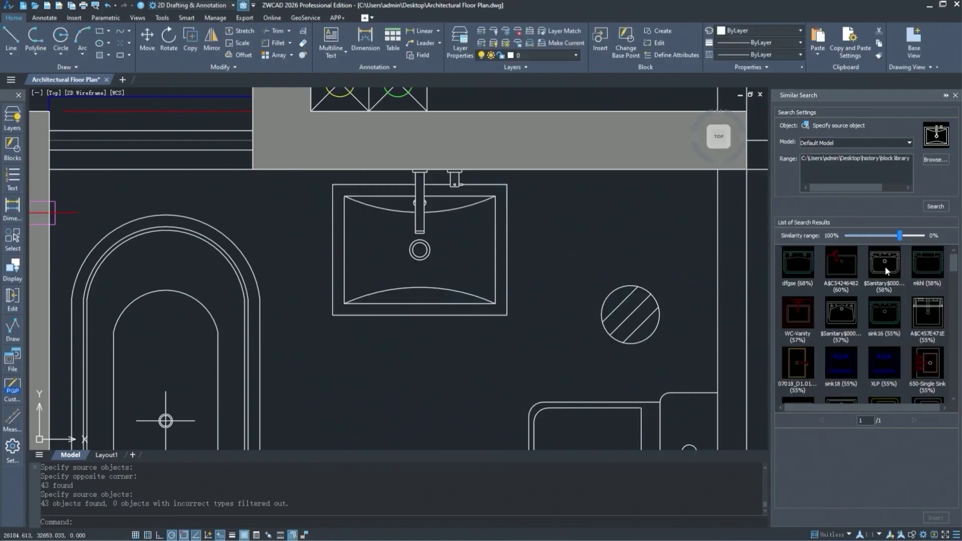
Copy the 24 similar-search blocks from a picked base point
{"action": "double_click", "coordinate": [886, 271]}
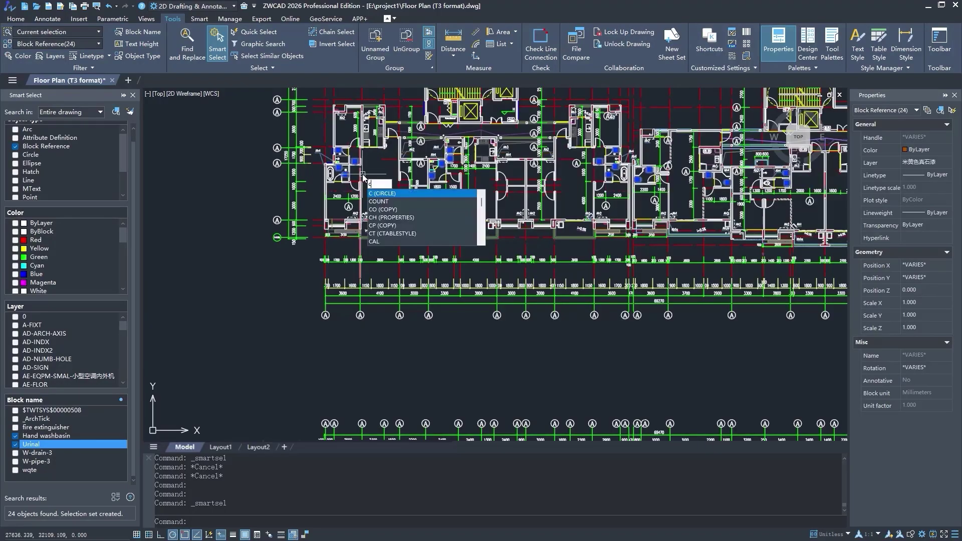
{"action": "key", "text": "Return"}
{"action": "scroll", "coordinate": [351, 206], "scroll_direction": "up", "scroll_amount": 4}
{"action": "left_click", "coordinate": [365, 216]}
{"action": "scroll", "coordinate": [365, 216], "scroll_direction": "down", "scroll_amount": 8}
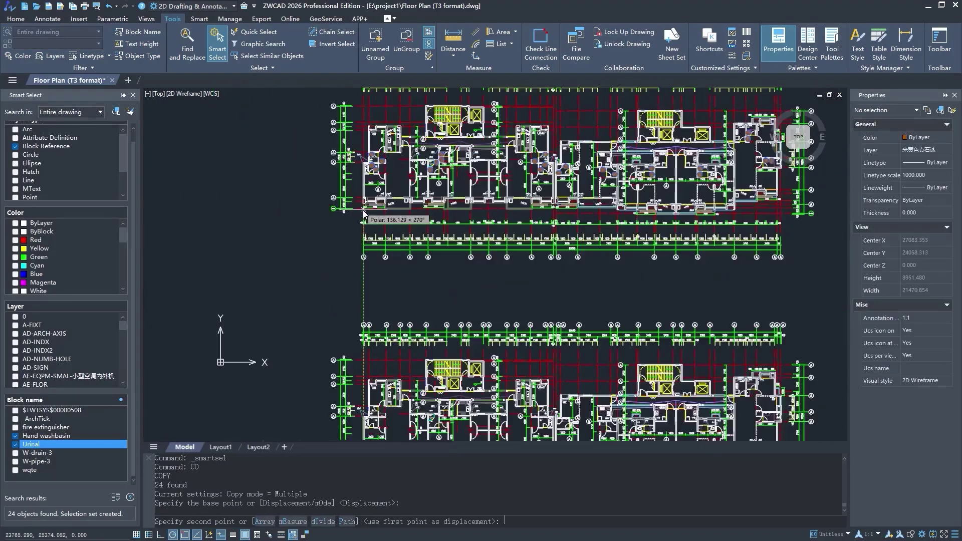
{"action": "scroll", "coordinate": [357, 266], "scroll_direction": "up", "scroll_amount": 10}
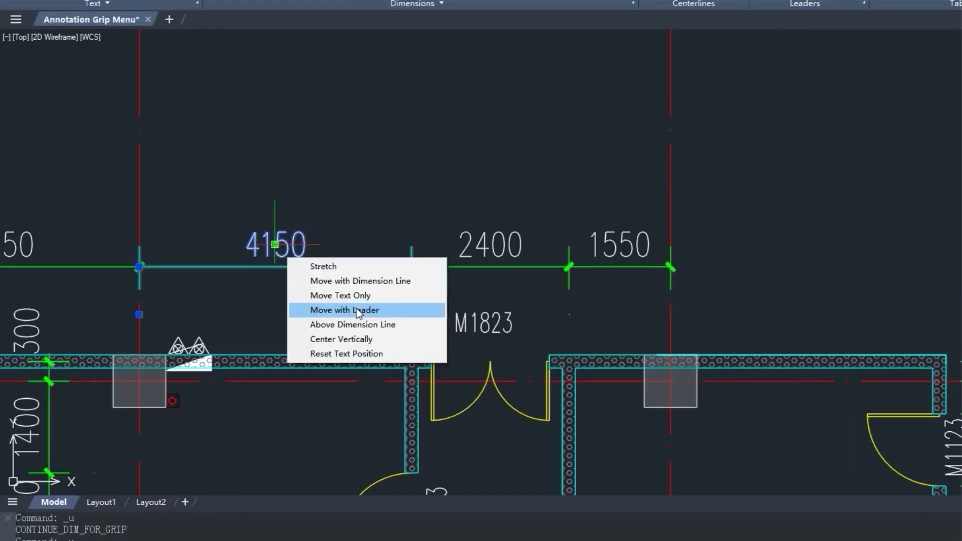
Move the 4150 text up onto a leader
{"action": "left_click", "coordinate": [414, 309]}
{"action": "left_click", "coordinate": [376, 195]}
{"action": "key", "text": "Escape"}
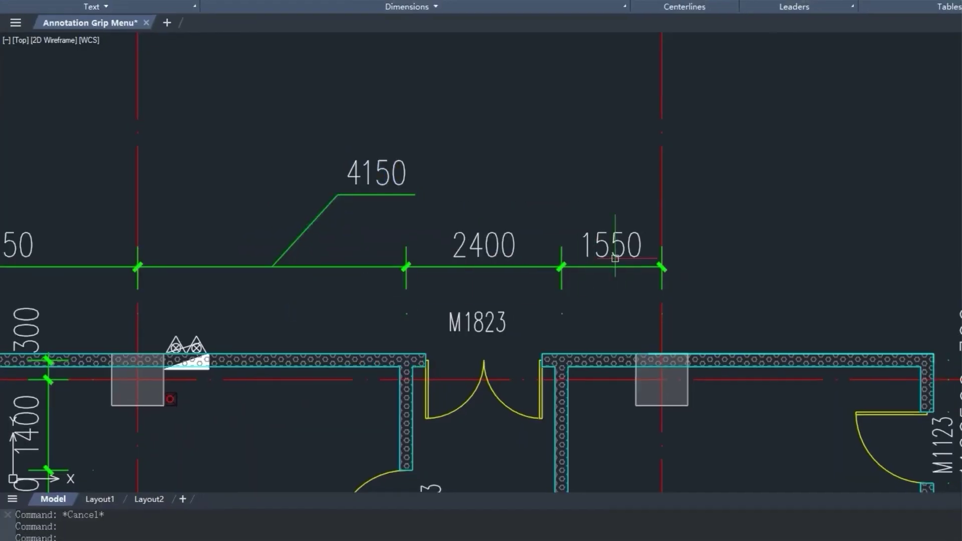
Continue from the 1550 dimension with 4200, 2100 and 1800 dimensions
{"action": "left_click", "coordinate": [616, 258]}
{"action": "mouse_move", "coordinate": [662, 266]}
{"action": "left_click", "coordinate": [732, 302]}
{"action": "left_click", "coordinate": [933, 353]}
{"action": "left_click", "coordinate": [822, 335]}
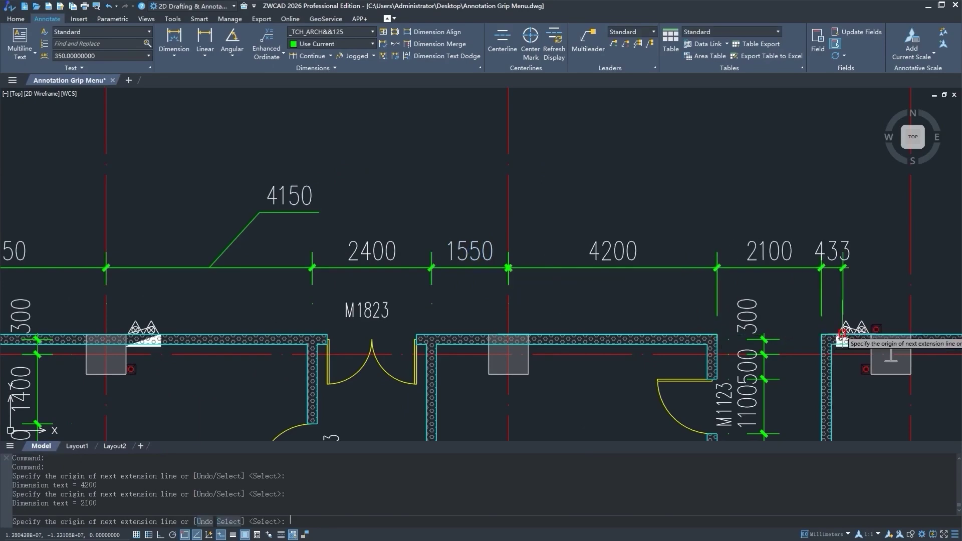
{"action": "left_click", "coordinate": [911, 339]}
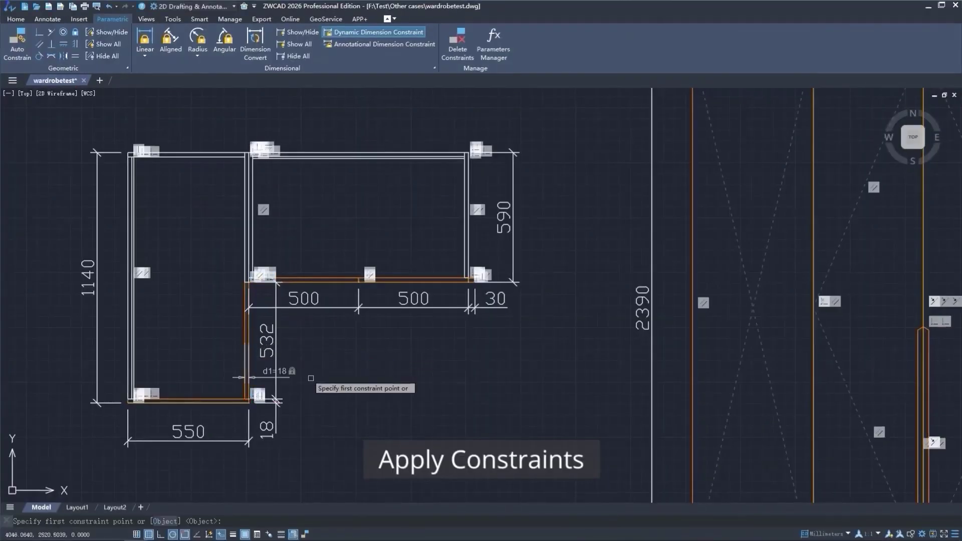
Add the wardrobe's d2=550 dimension constraint
{"action": "left_click", "coordinate": [242, 404]}
{"action": "left_click", "coordinate": [227, 419]}
{"action": "key", "text": "Return"}
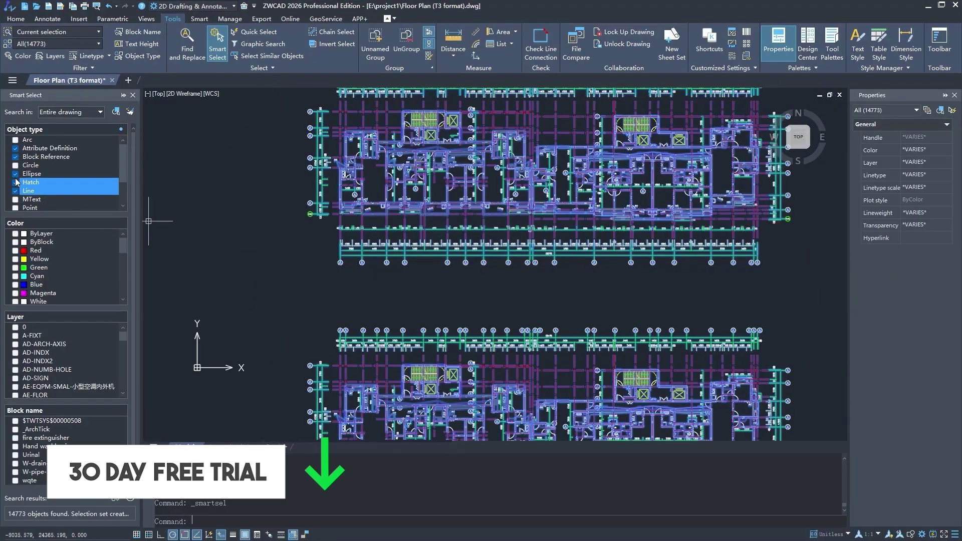
Toggle Block Reference in Smart Select and set the batch plot style to zwcad.ctb
{"action": "left_click", "coordinate": [15, 157]}
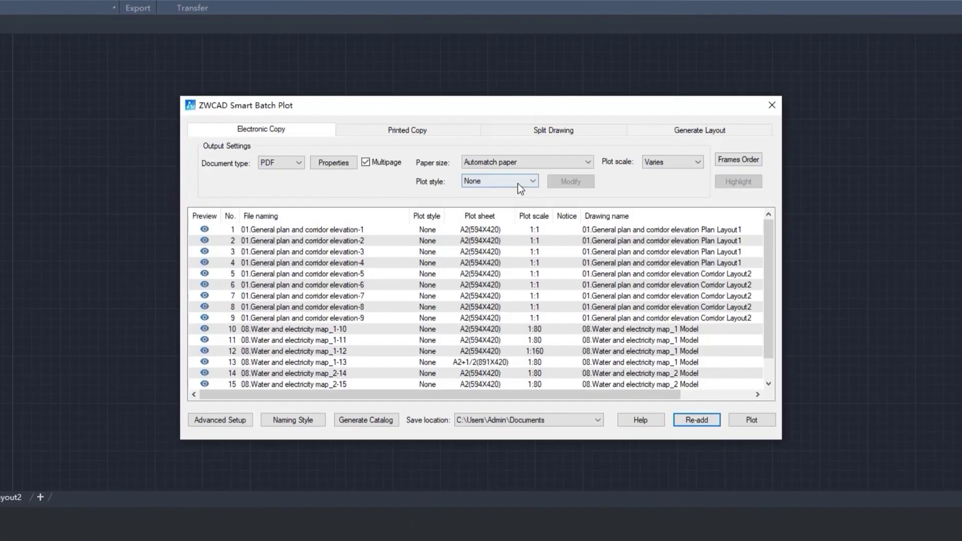
{"action": "left_click", "coordinate": [518, 183]}
{"action": "left_click", "coordinate": [547, 226]}
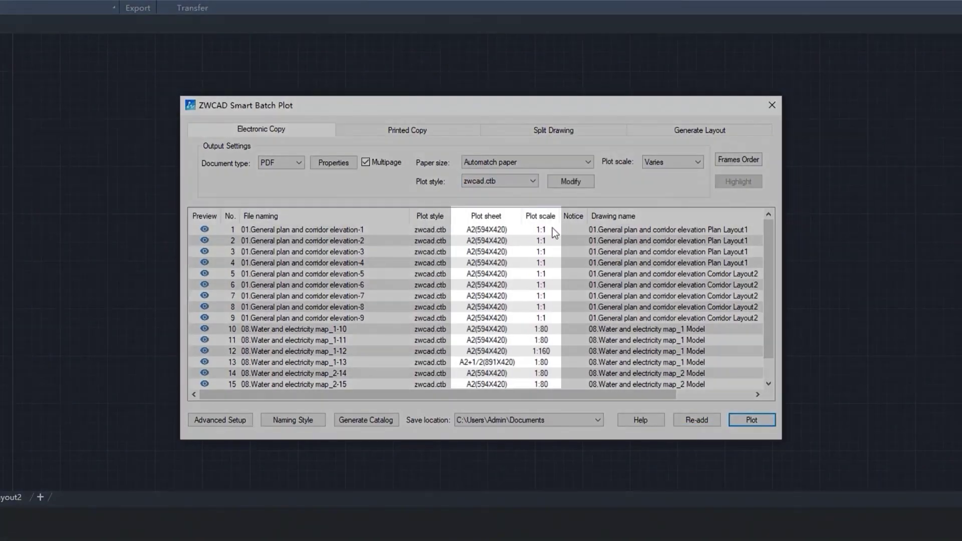